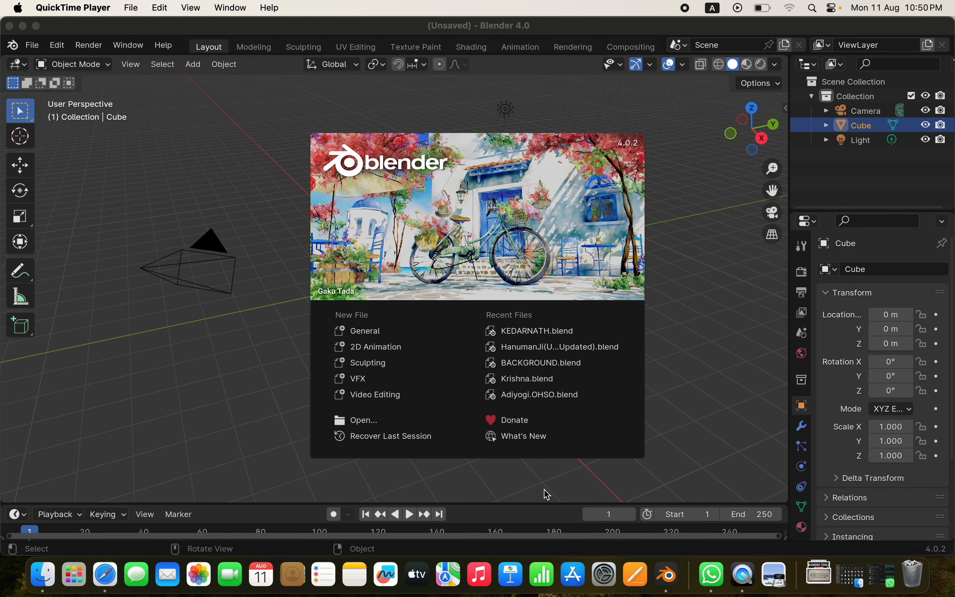
Dismiss the splash screen and delete the default camera, cube and light from the scene
{"action": "left_click", "coordinate": [448, 474]}
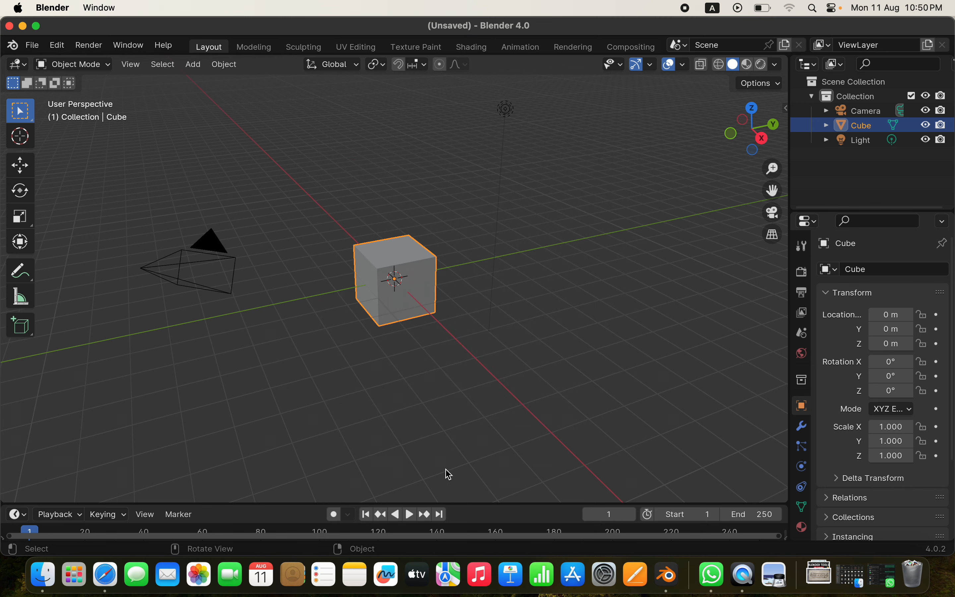
{"action": "key", "text": "a"}
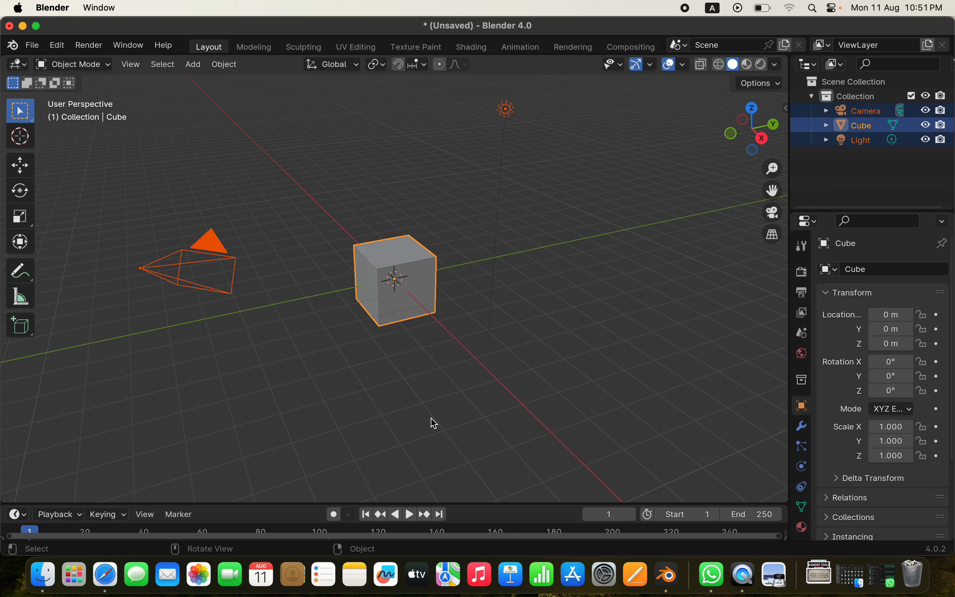
{"action": "key", "text": "x"}
{"action": "left_click", "coordinate": [434, 422]}
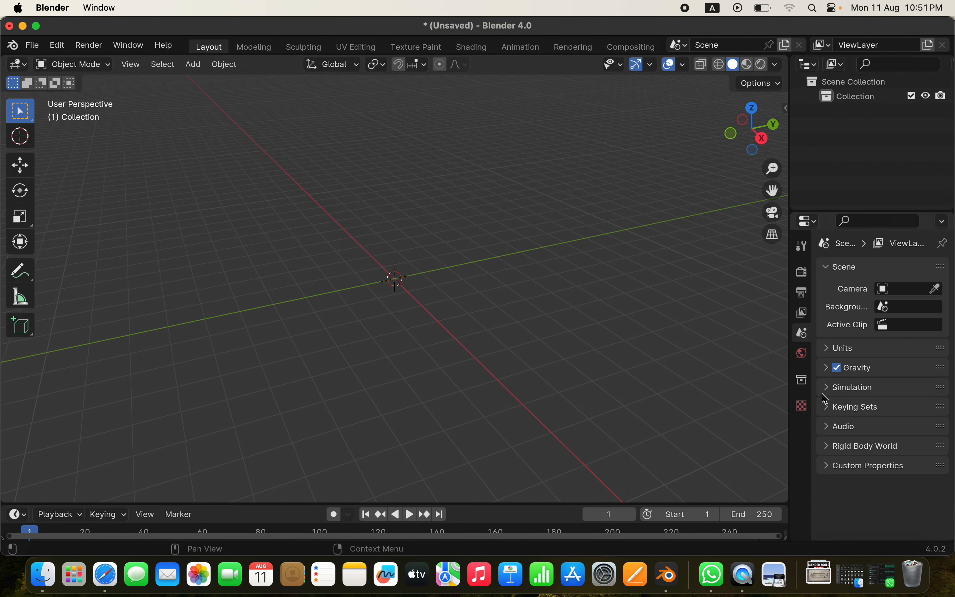
Set the scene's unit scale to 0.001 and its length unit to millimeters
{"action": "left_click", "coordinate": [824, 348]}
{"action": "left_click", "coordinate": [910, 388]}
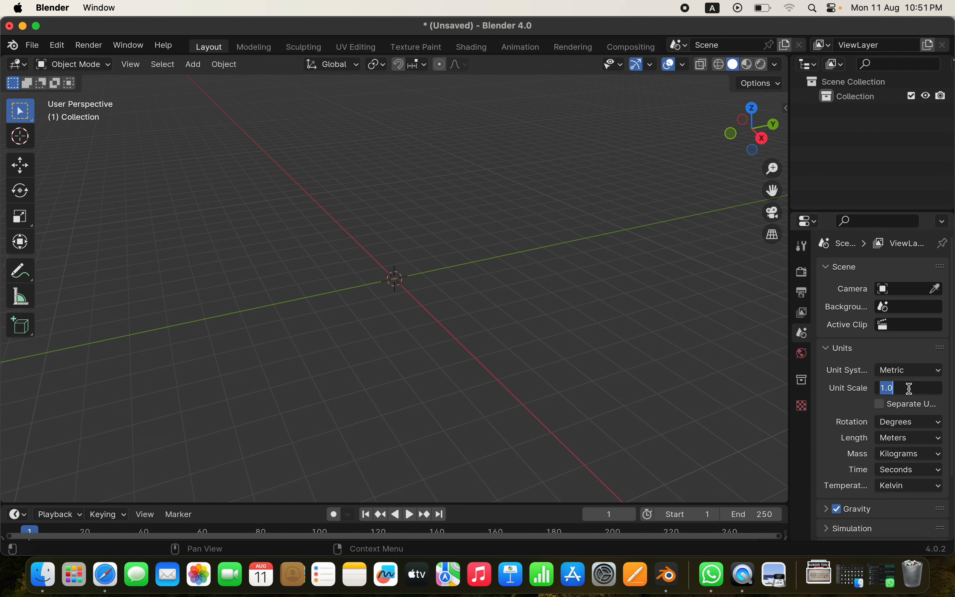
{"action": "type", "text": "0.001"}
{"action": "key", "text": "Return"}
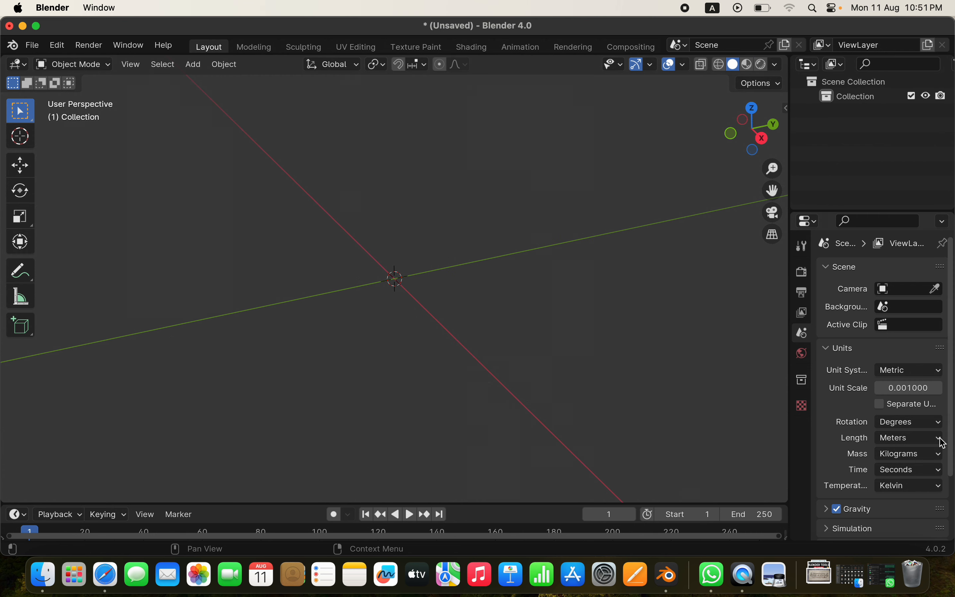
{"action": "left_click", "coordinate": [889, 438]}
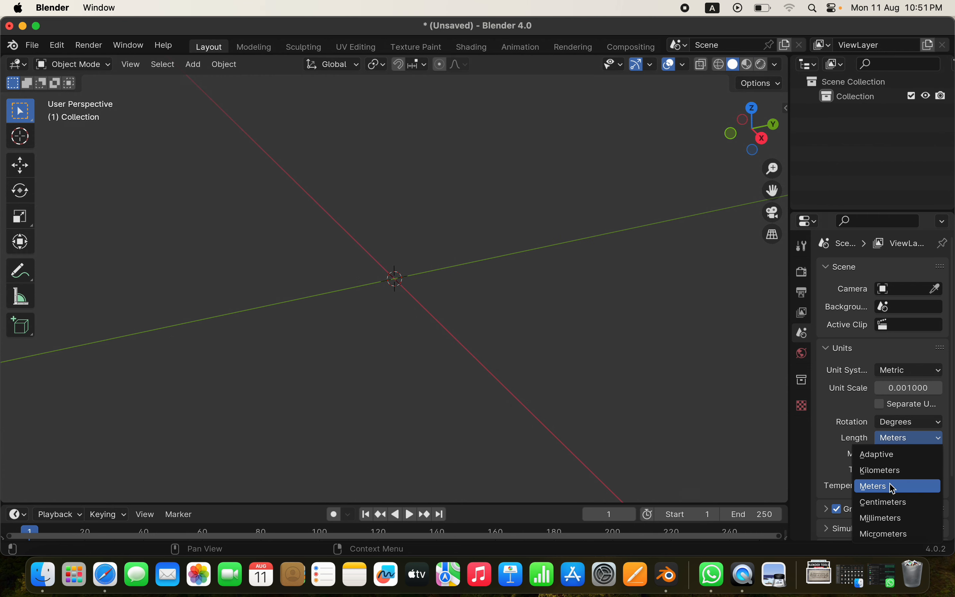
{"action": "left_click", "coordinate": [882, 519]}
Set the viewport overlay's grid scale to 0.001
{"action": "left_click", "coordinate": [683, 66]}
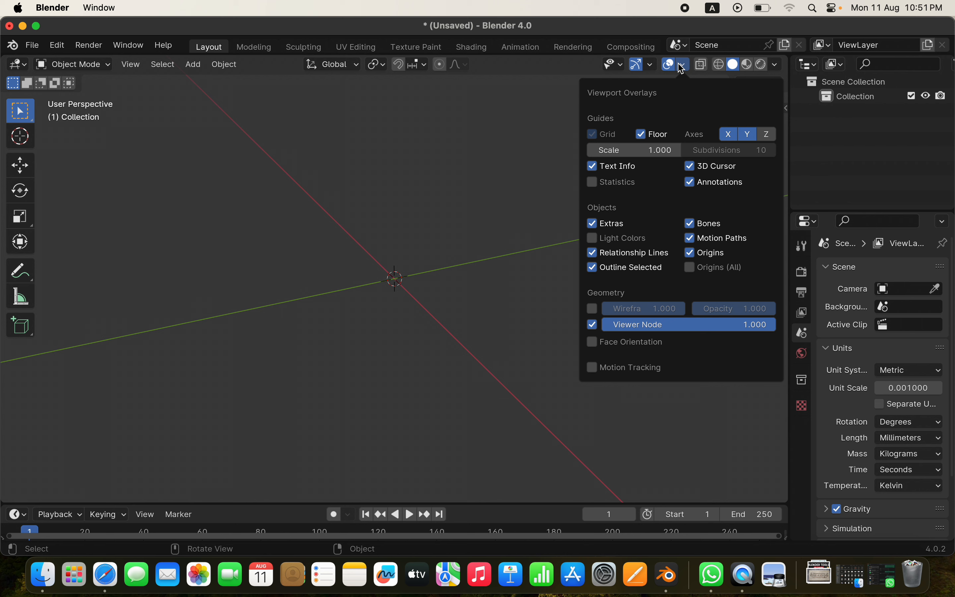
{"action": "left_click", "coordinate": [667, 149]}
{"action": "type", "text": ".001"}
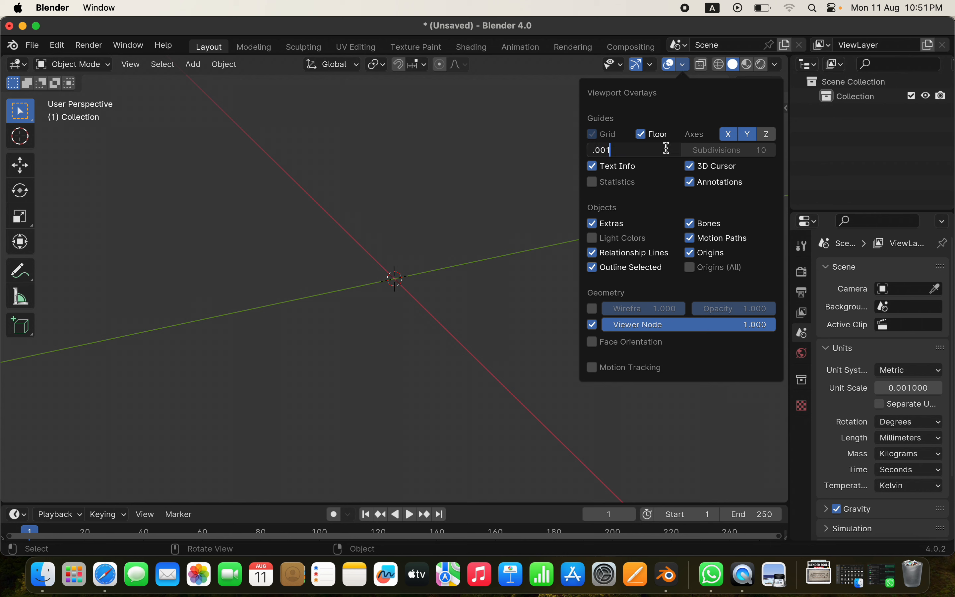
{"action": "key", "text": "Return"}
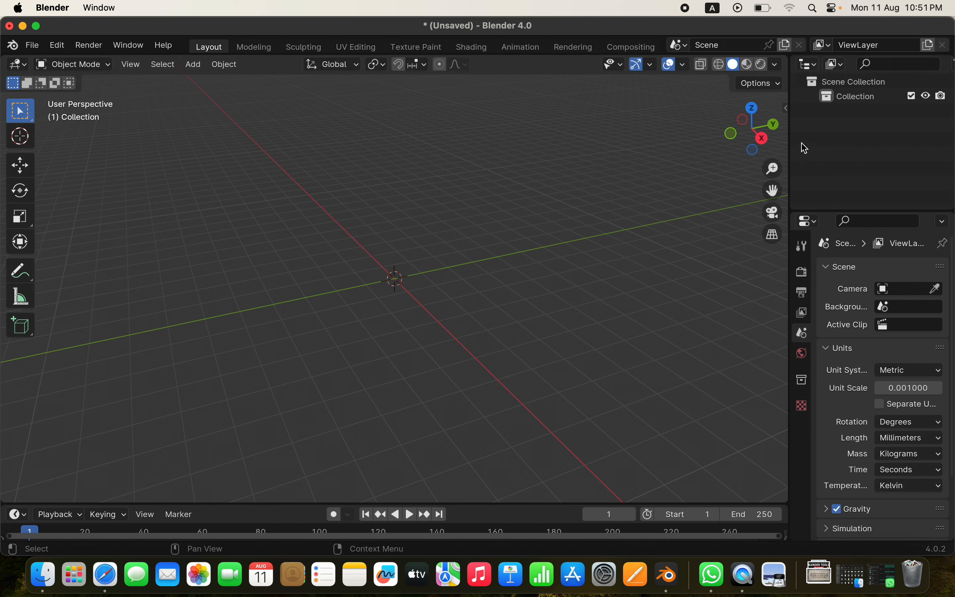
Enable Screencast Keys so mouse and keyboard input is shown in the viewport
{"action": "key", "text": "n"}
{"action": "left_click", "coordinate": [781, 244]}
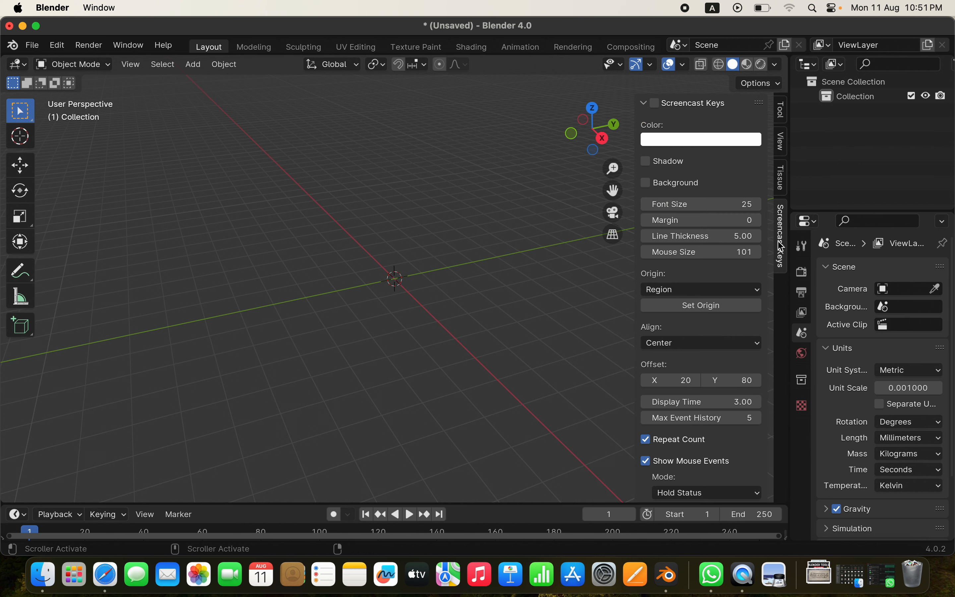
{"action": "left_click", "coordinate": [655, 103]}
{"action": "key", "text": "n"}
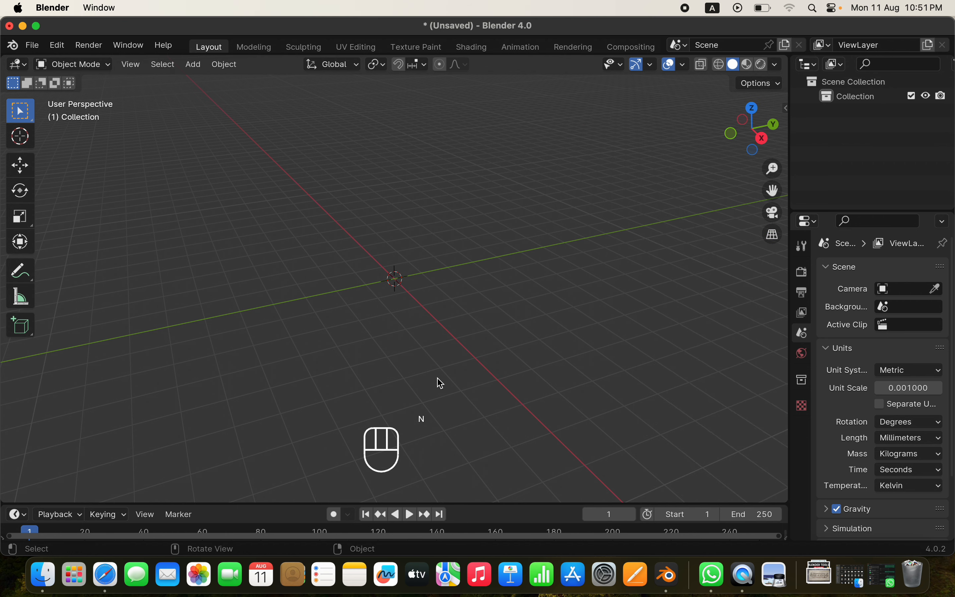
{"action": "middle_click_drag", "start_coordinate": [437, 382], "coordinate": [467, 412], "text": "shift"}
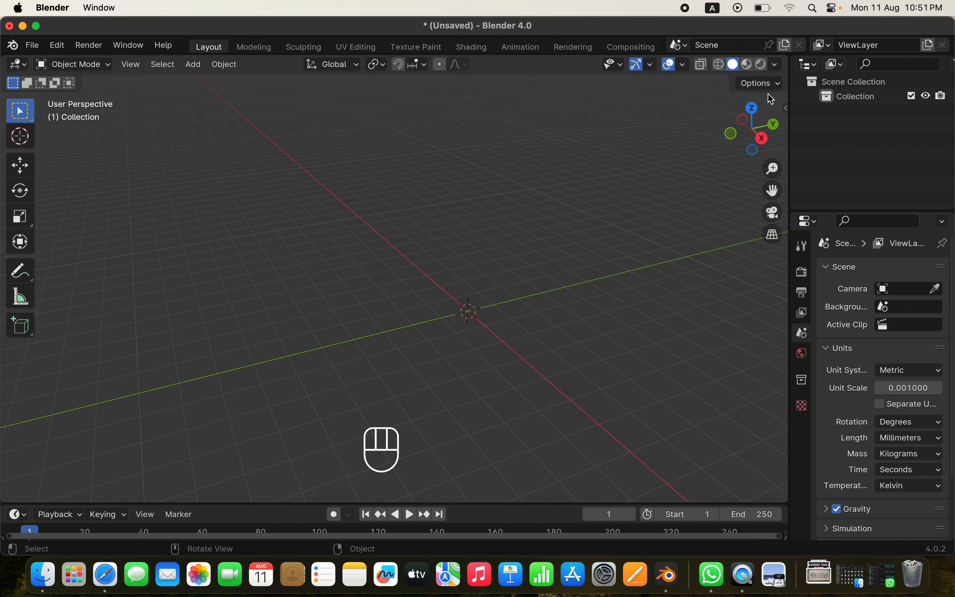
Examine the viewport's tool and view settings, including the View Lock and 3D Cursor sections
{"action": "key", "text": "n"}
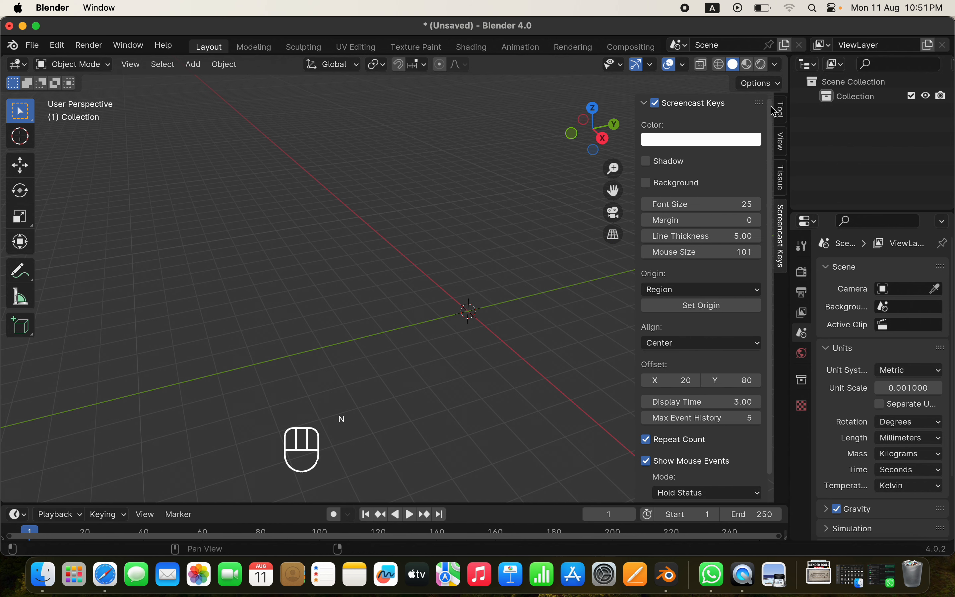
{"action": "left_click", "coordinate": [781, 109]}
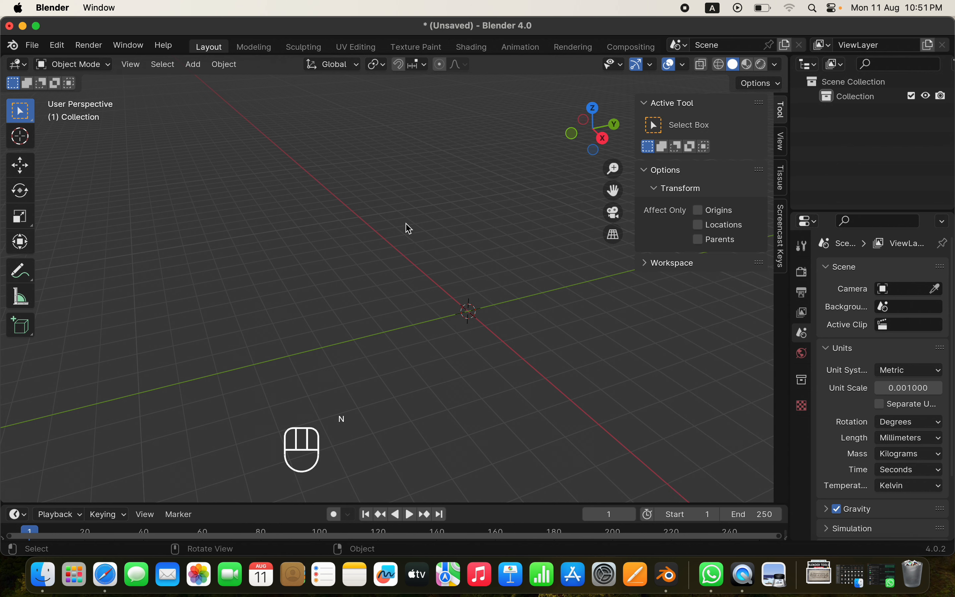
{"action": "left_click", "coordinate": [782, 143]}
{"action": "left_click", "coordinate": [783, 114]}
{"action": "left_click", "coordinate": [650, 263]}
{"action": "left_click", "coordinate": [649, 265]}
{"action": "left_click", "coordinate": [783, 153]}
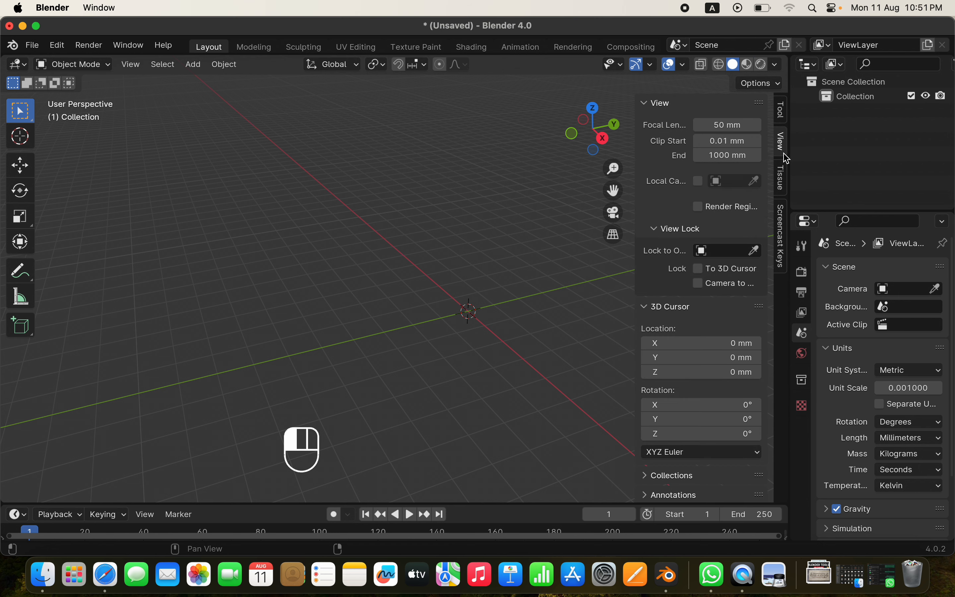
{"action": "left_click", "coordinate": [658, 228]}
{"action": "left_click", "coordinate": [650, 249]}
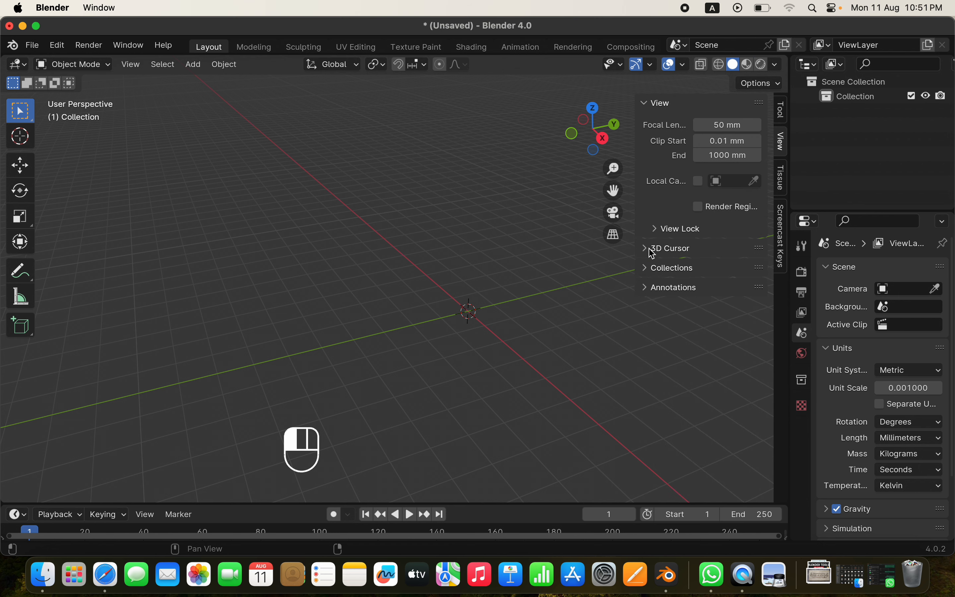
{"action": "left_click", "coordinate": [650, 250]}
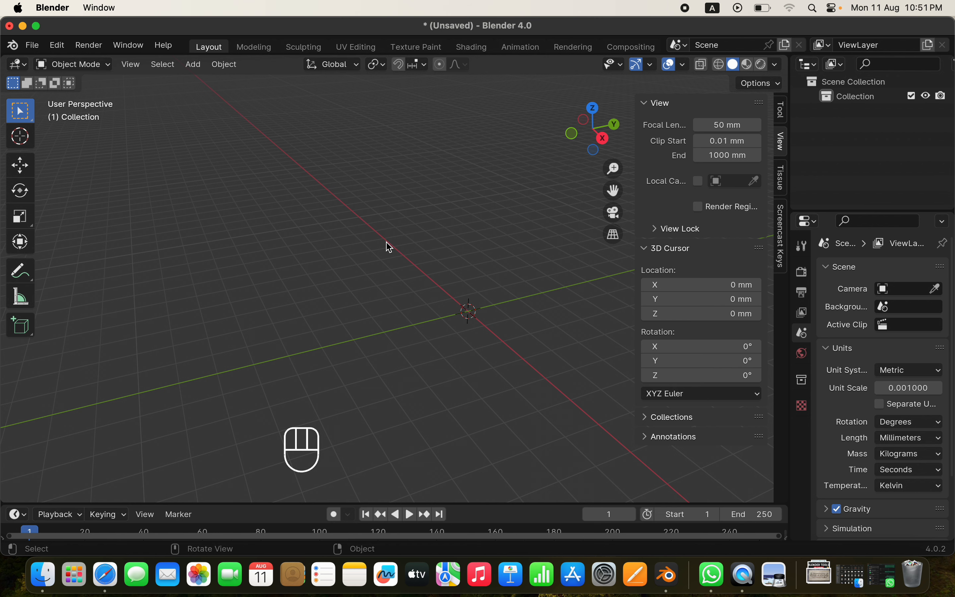
{"action": "middle_click_drag", "start_coordinate": [360, 269], "coordinate": [177, 245], "text": "shift"}
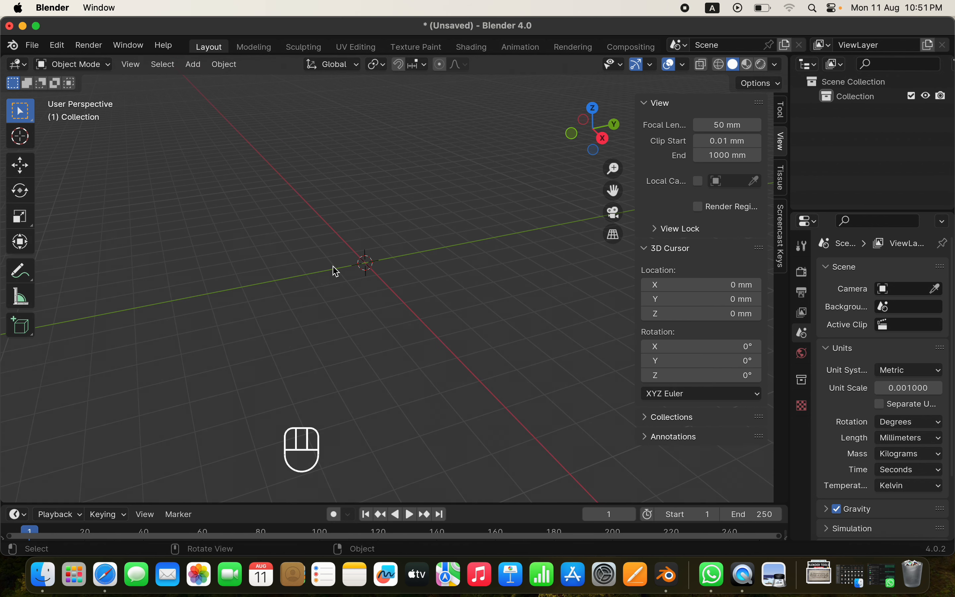
{"action": "key", "text": "shift+a"}
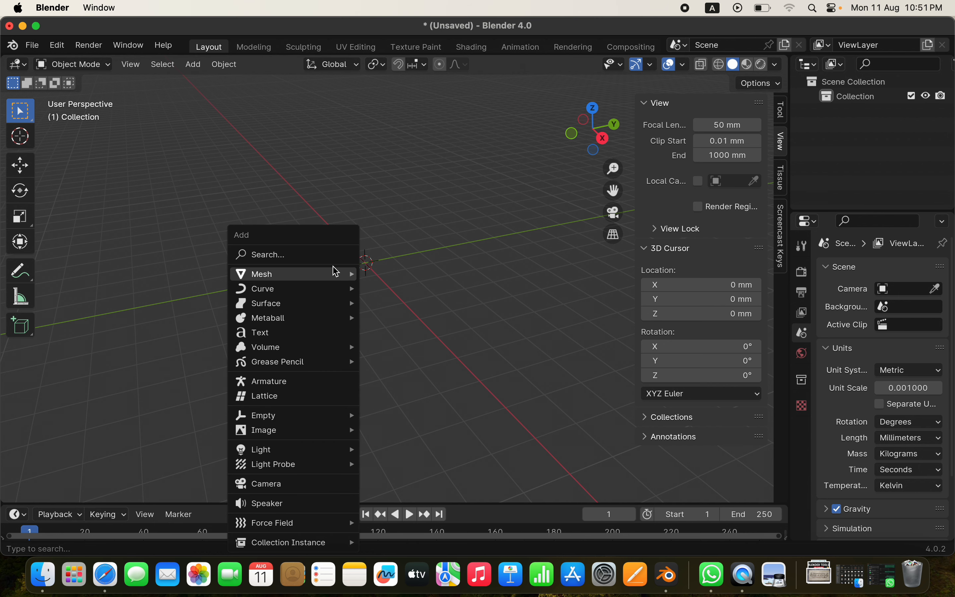
{"action": "mouse_move", "coordinate": [336, 272]}
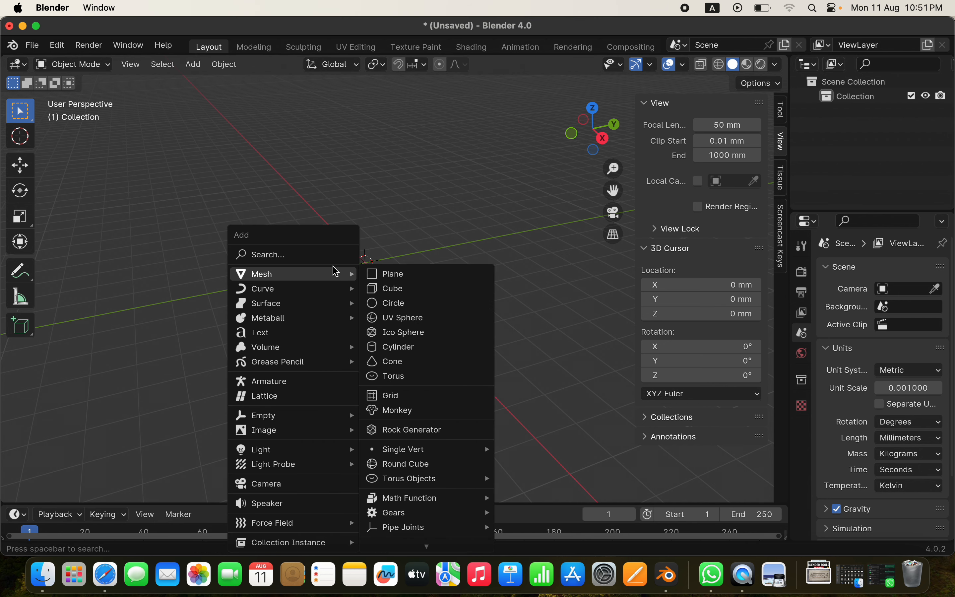
{"action": "key", "text": "Escape"}
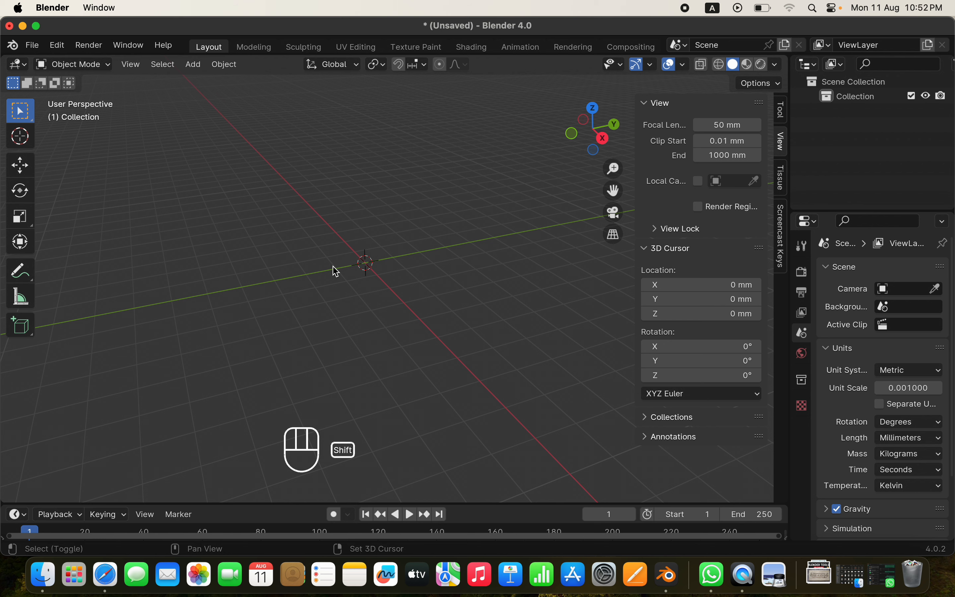
Add a UV sphere mesh at the world origin
{"action": "key", "text": "shift+a"}
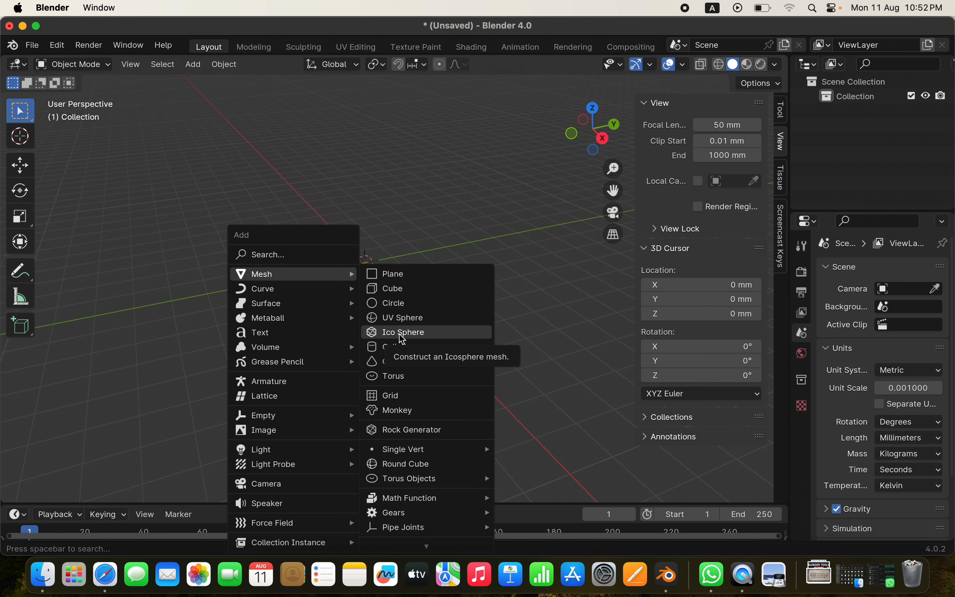
{"action": "left_click", "coordinate": [400, 317]}
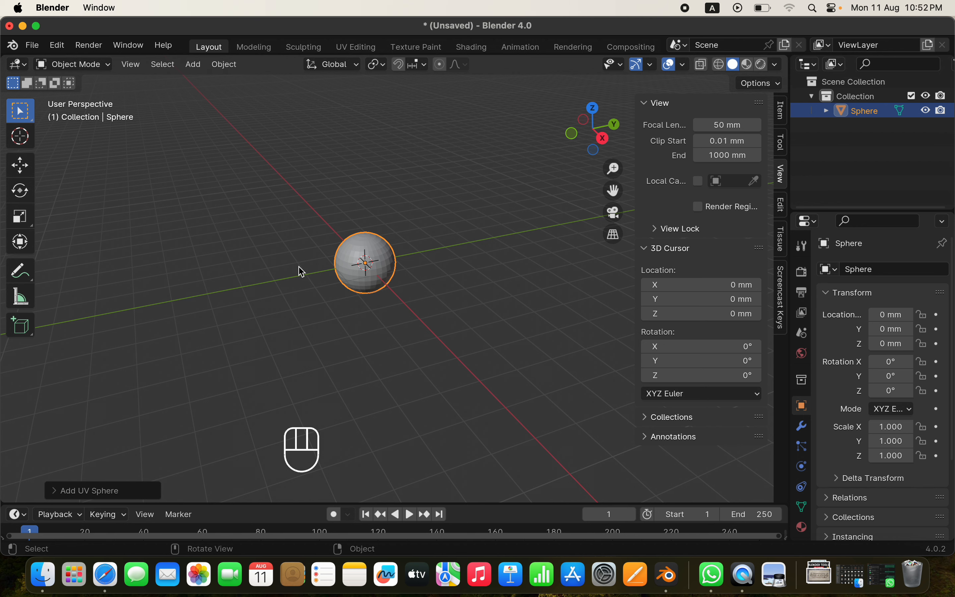
{"action": "middle_click_drag", "start_coordinate": [385, 271], "coordinate": [344, 272], "text": "shift"}
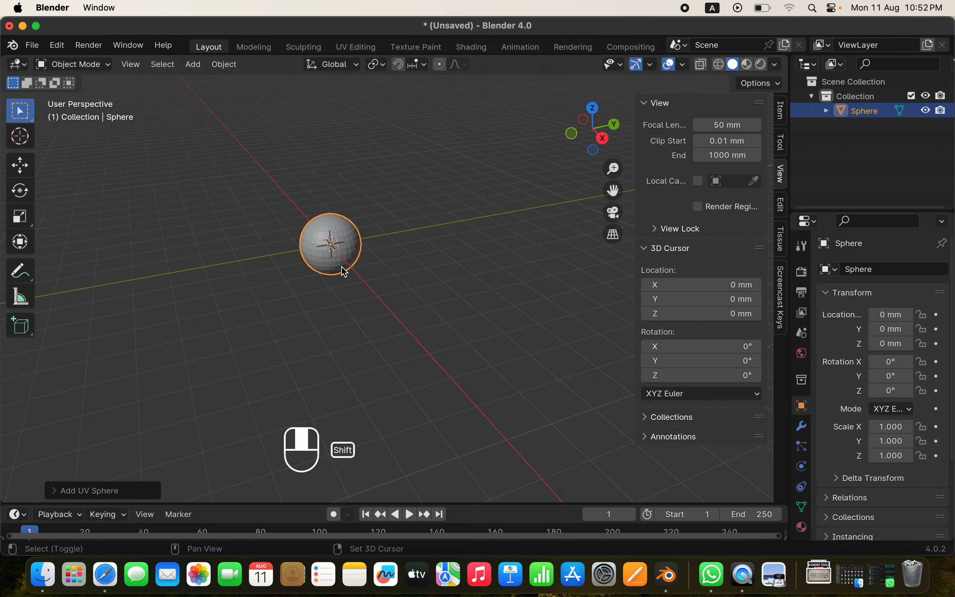
{"action": "scroll", "coordinate": [342, 267], "scroll_direction": "up", "scroll_amount": 4}
{"action": "middle_click_drag", "start_coordinate": [269, 210], "coordinate": [366, 279], "text": "shift"}
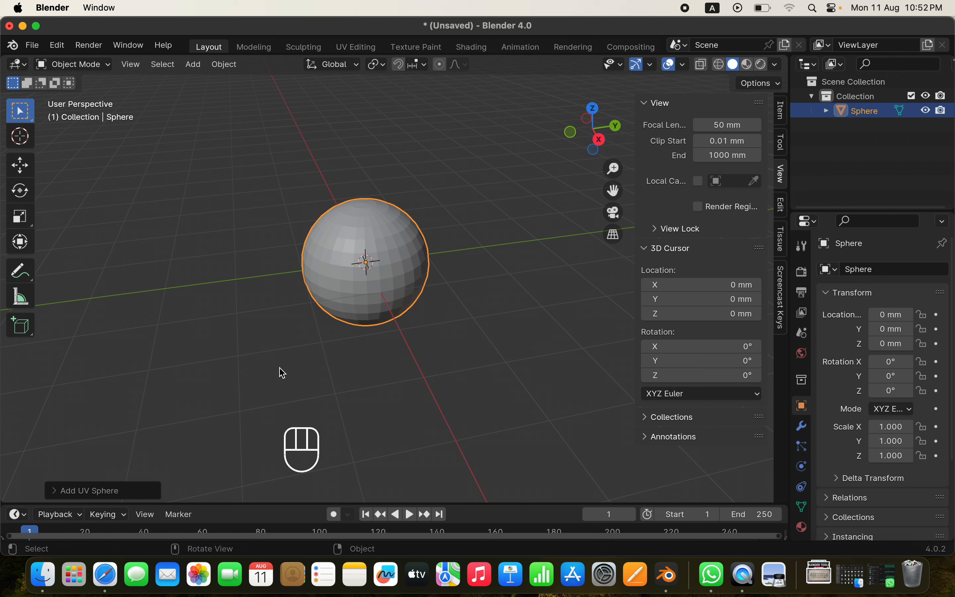
Set the new UV sphere's segments to 16
{"action": "left_click", "coordinate": [79, 494]}
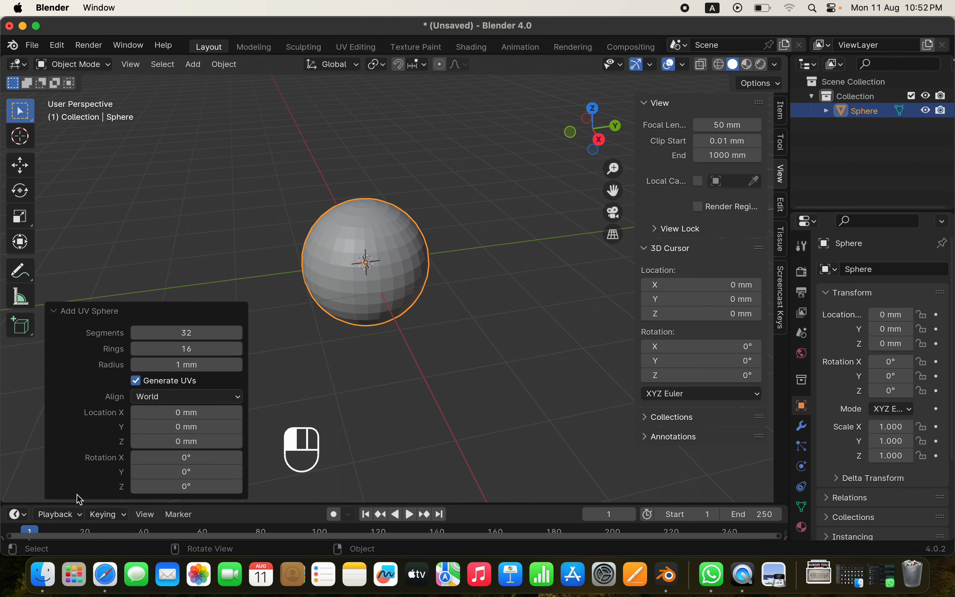
{"action": "left_click", "coordinate": [182, 332]}
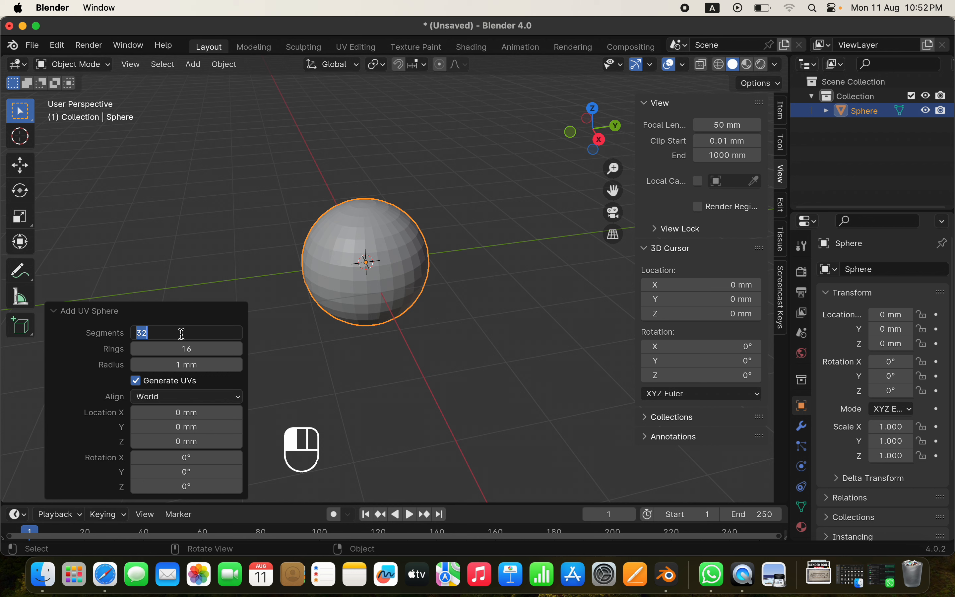
{"action": "left_click", "coordinate": [159, 332]}
{"action": "left_click_drag", "start_coordinate": [156, 333], "coordinate": [183, 335]}
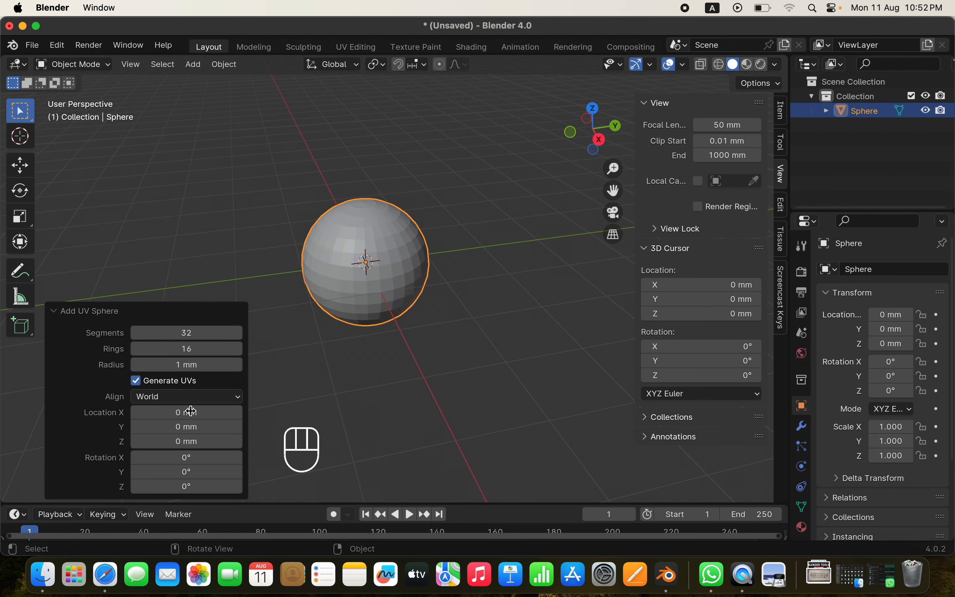
{"action": "left_click", "coordinate": [185, 334]}
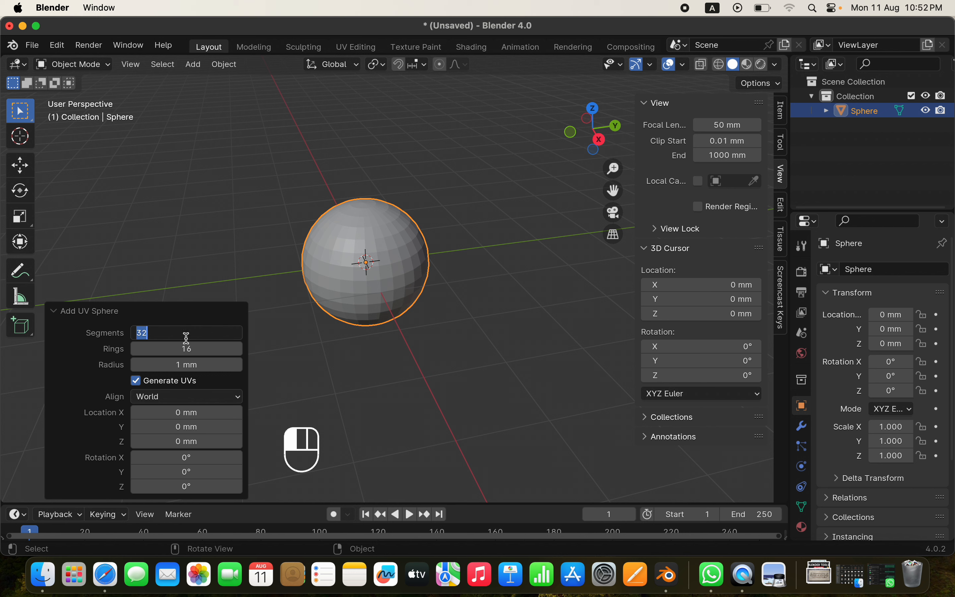
{"action": "type", "text": "16"}
{"action": "key", "text": "Return"}
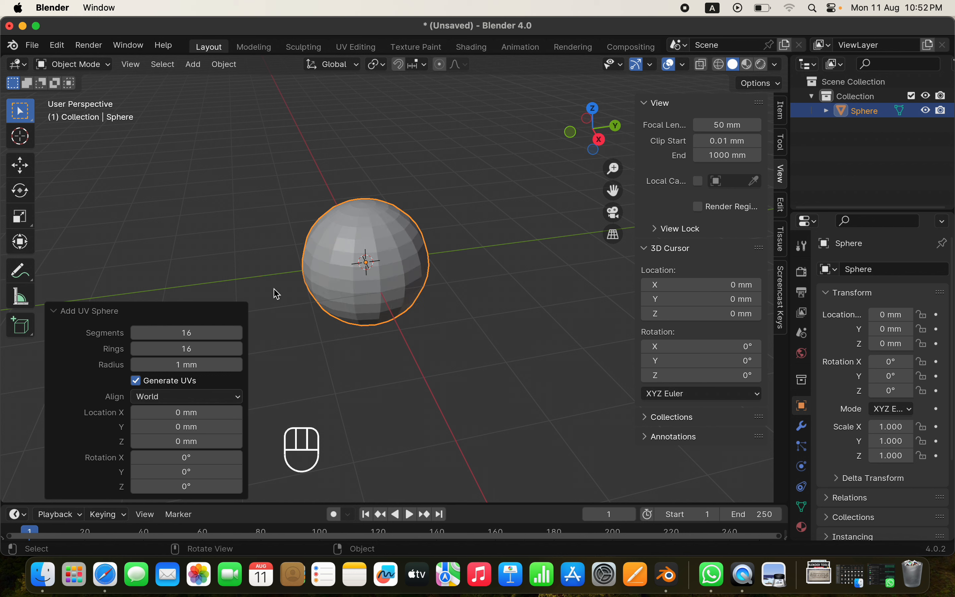
Put the sphere into Edit Mode with edge selection active
{"action": "scroll", "coordinate": [335, 273], "scroll_direction": "up", "scroll_amount": 3}
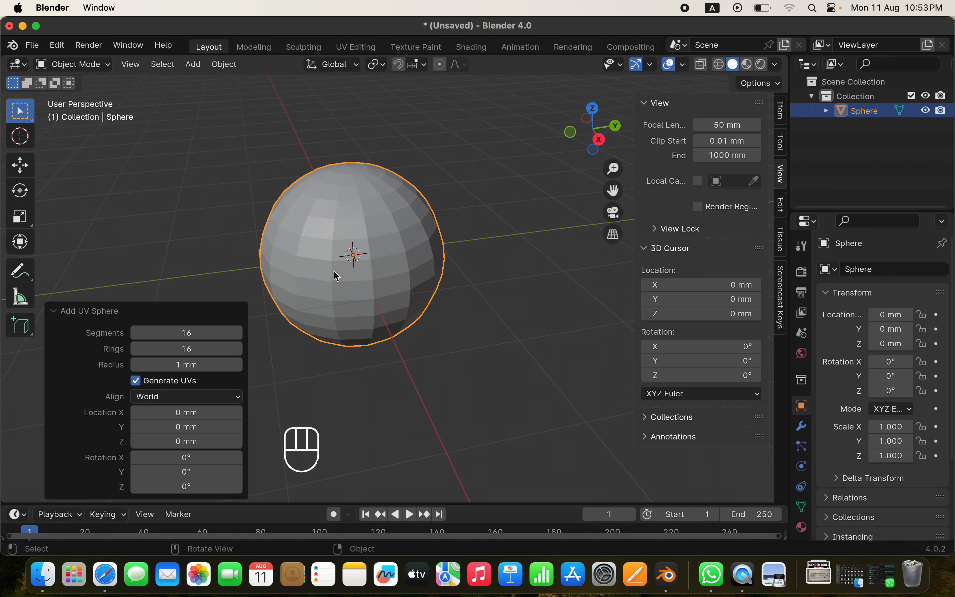
{"action": "middle_click_drag", "start_coordinate": [335, 273], "coordinate": [367, 267], "text": "shift"}
{"action": "mouse_move", "coordinate": [367, 268]}
{"action": "middle_mouse_down", "text": "shift"}
{"action": "mouse_move", "coordinate": [389, 214]}
{"action": "mouse_move", "coordinate": [362, 254]}
{"action": "middle_mouse_up", "text": "shift"}
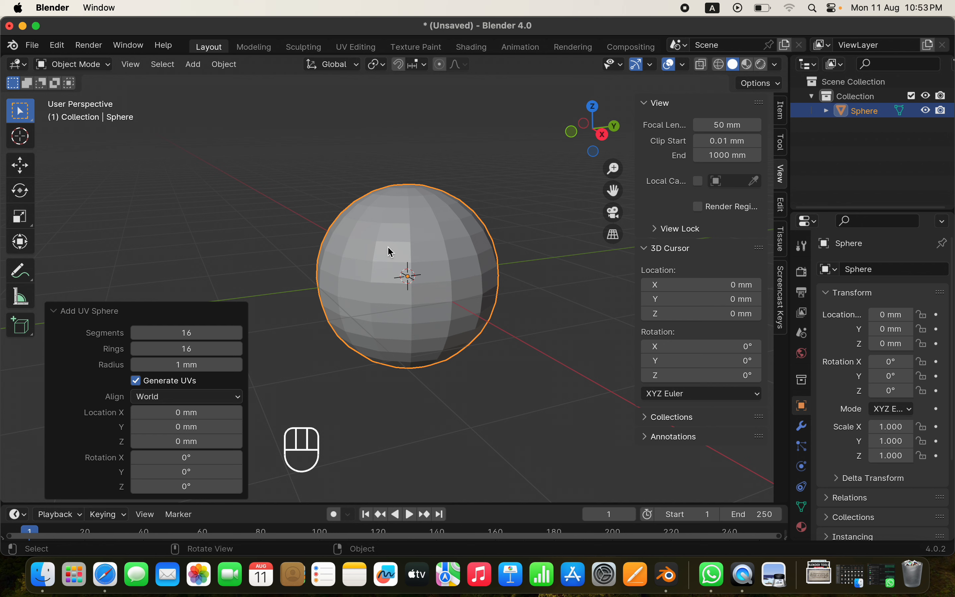
{"action": "key", "text": "Tab"}
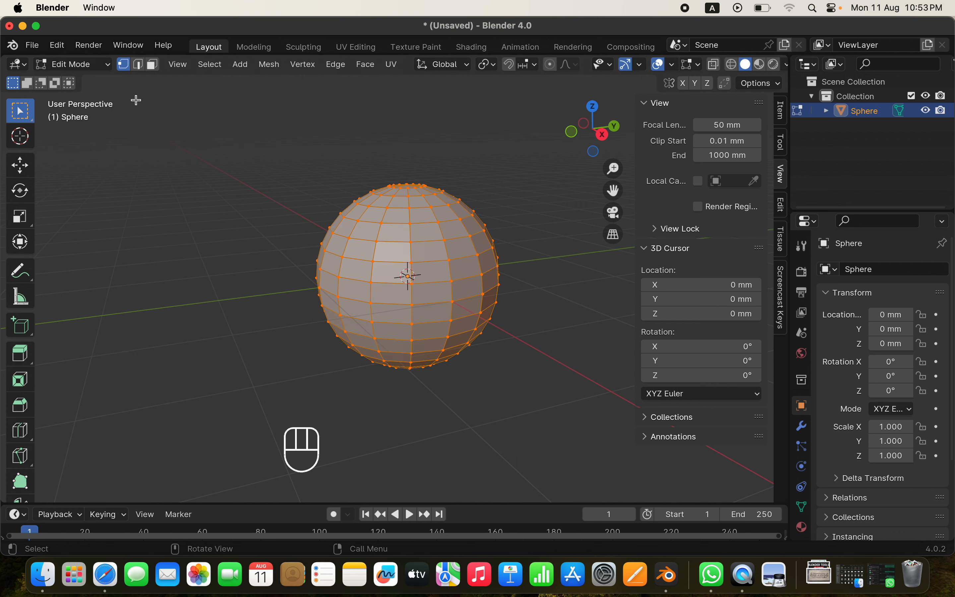
{"action": "left_click", "coordinate": [137, 64]}
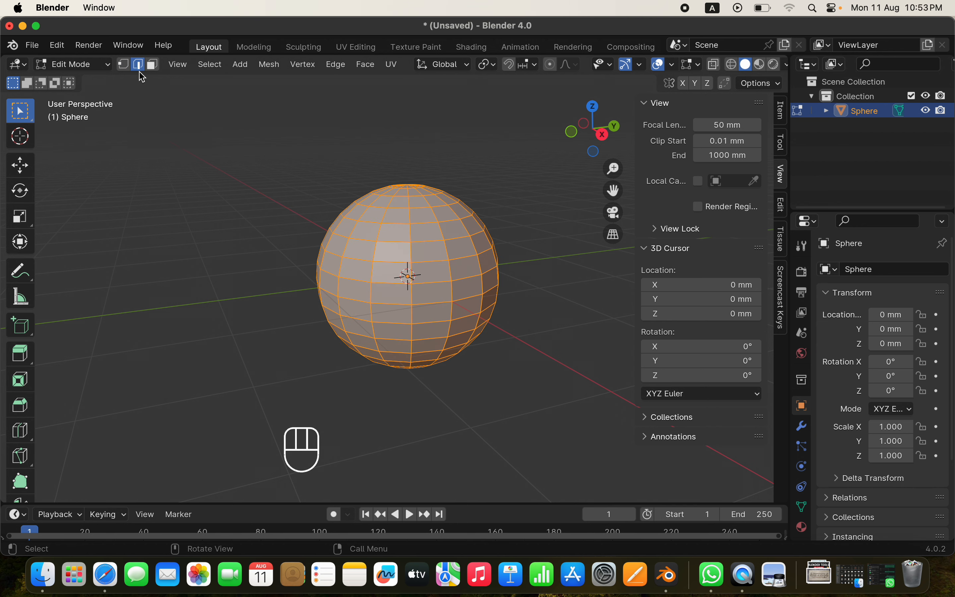
{"action": "middle_click_drag", "start_coordinate": [434, 252], "coordinate": [406, 269]}
{"action": "scroll", "coordinate": [388, 271], "scroll_direction": "up", "scroll_amount": 1}
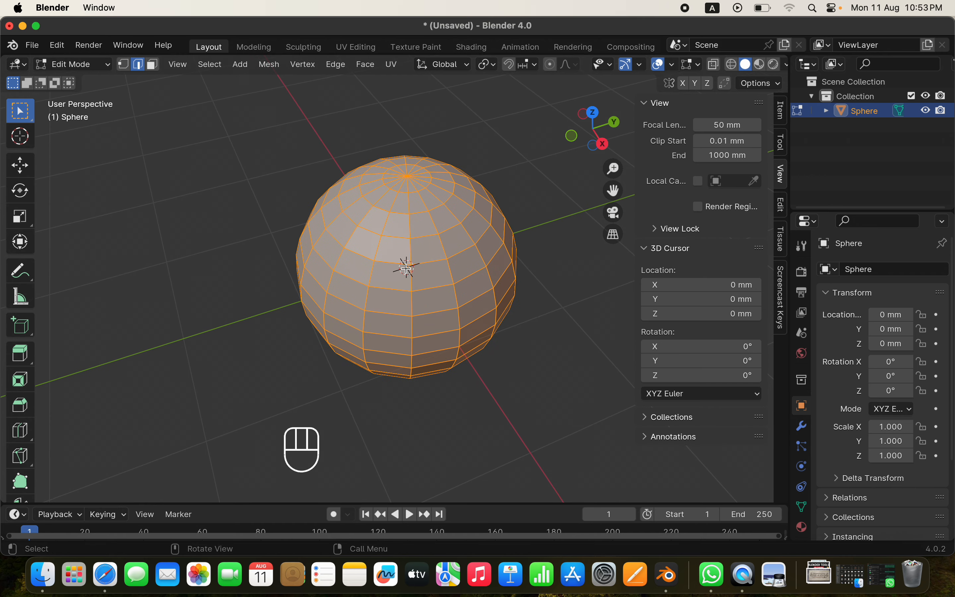
Select every second vertical edge loop around the first part of the sphere
{"action": "left_click", "coordinate": [408, 224], "text": "alt"}
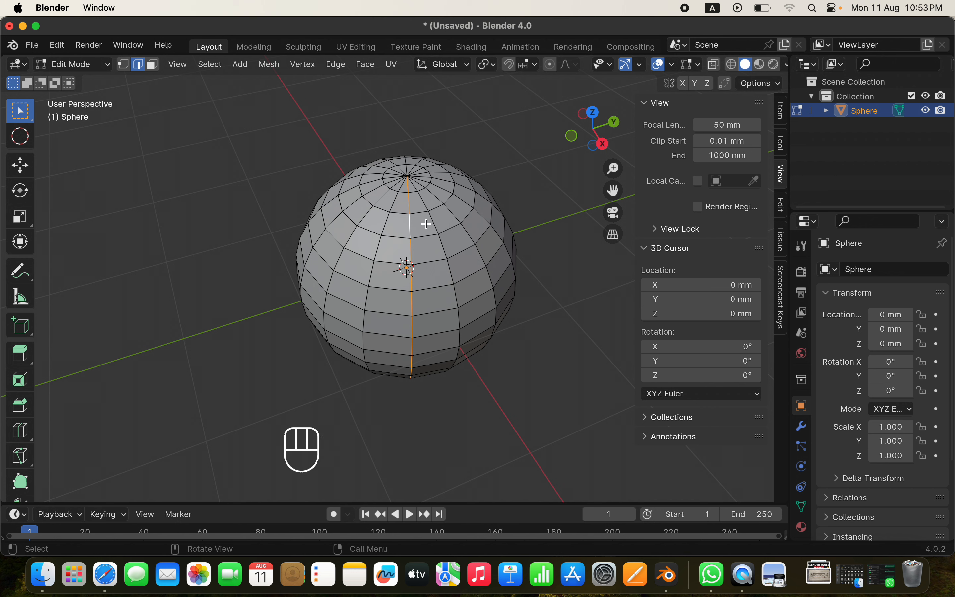
{"action": "left_click", "coordinate": [462, 236], "text": "alt+shift"}
{"action": "left_click_drag", "start_coordinate": [554, 296], "coordinate": [506, 290], "text": "alt"}
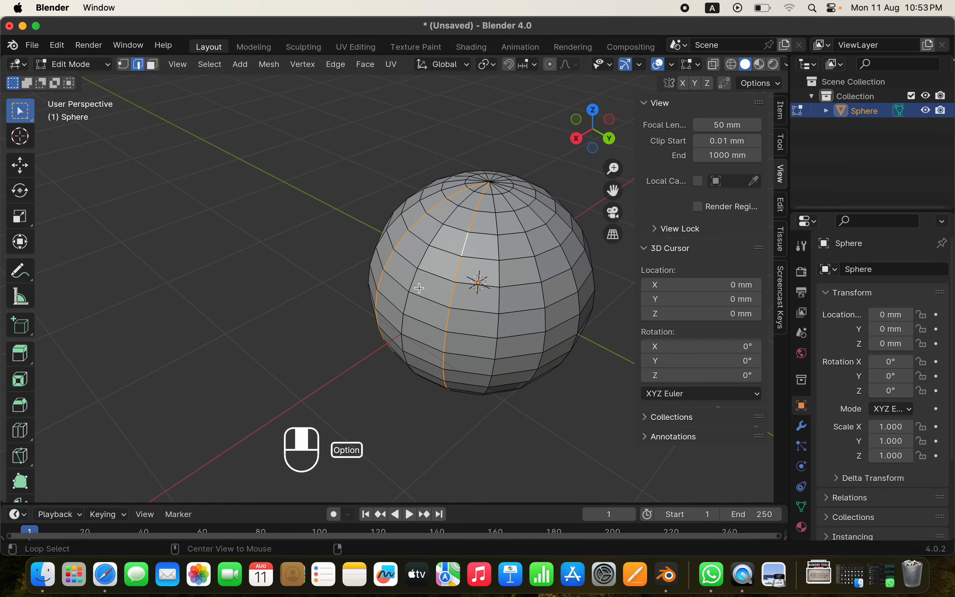
{"action": "left_click", "coordinate": [527, 246], "text": "alt+shift"}
{"action": "middle_click_drag", "start_coordinate": [572, 253], "coordinate": [428, 281], "text": "shift"}
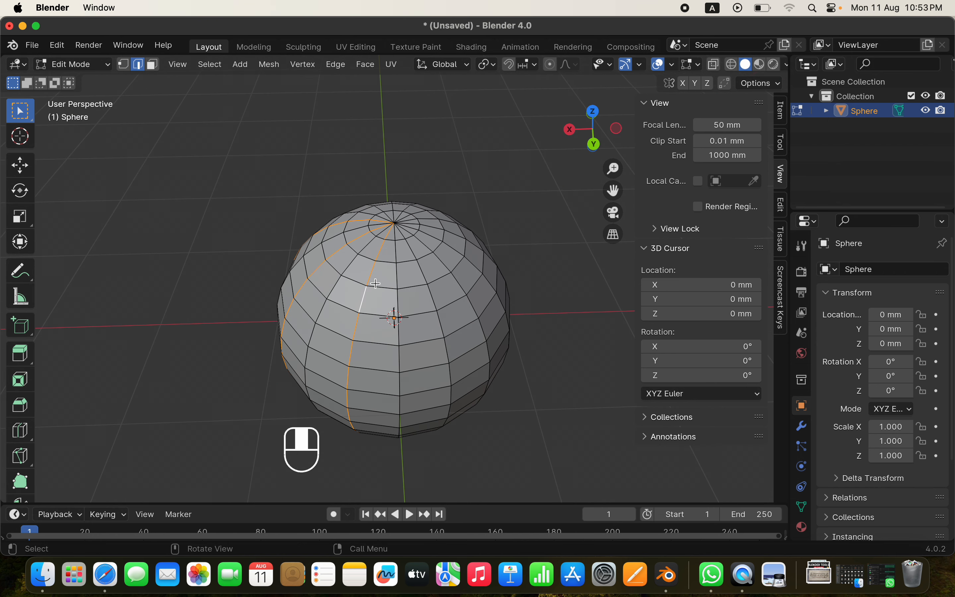
{"action": "left_click", "coordinate": [424, 278], "text": "alt+shift"}
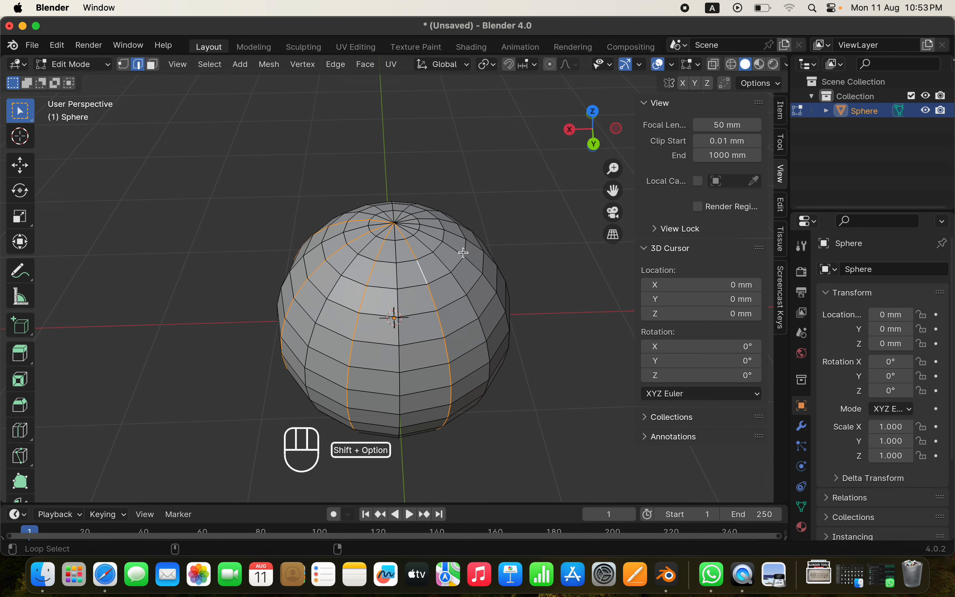
{"action": "middle_click_drag", "start_coordinate": [458, 255], "coordinate": [478, 304]}
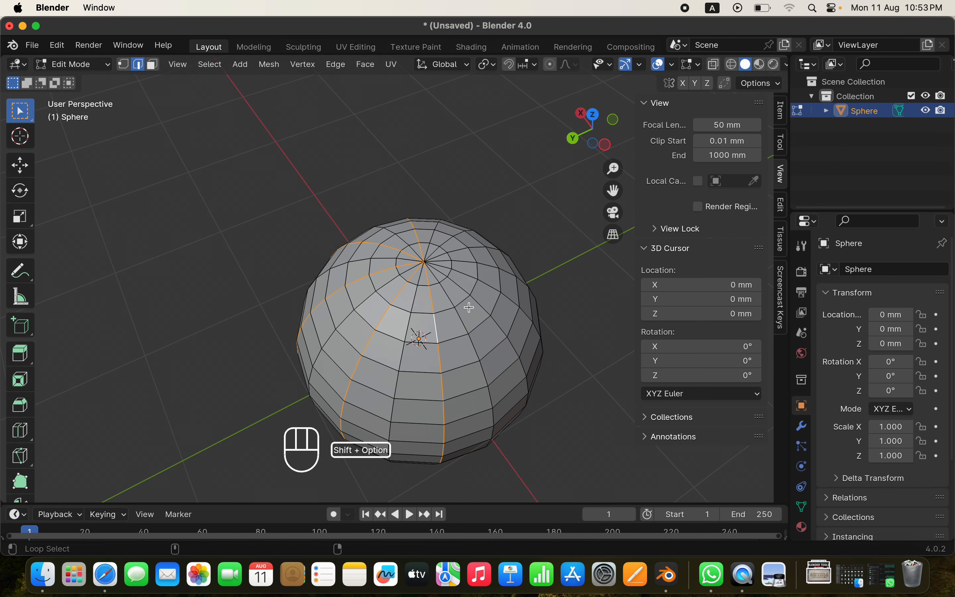
{"action": "left_click", "coordinate": [480, 308], "text": "alt"}
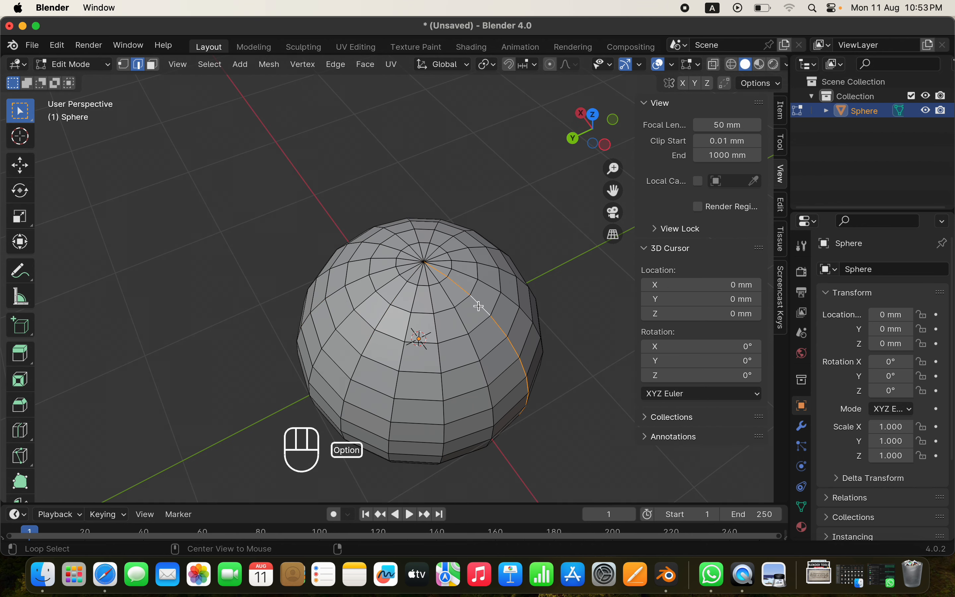
{"action": "left_click", "coordinate": [436, 328]}
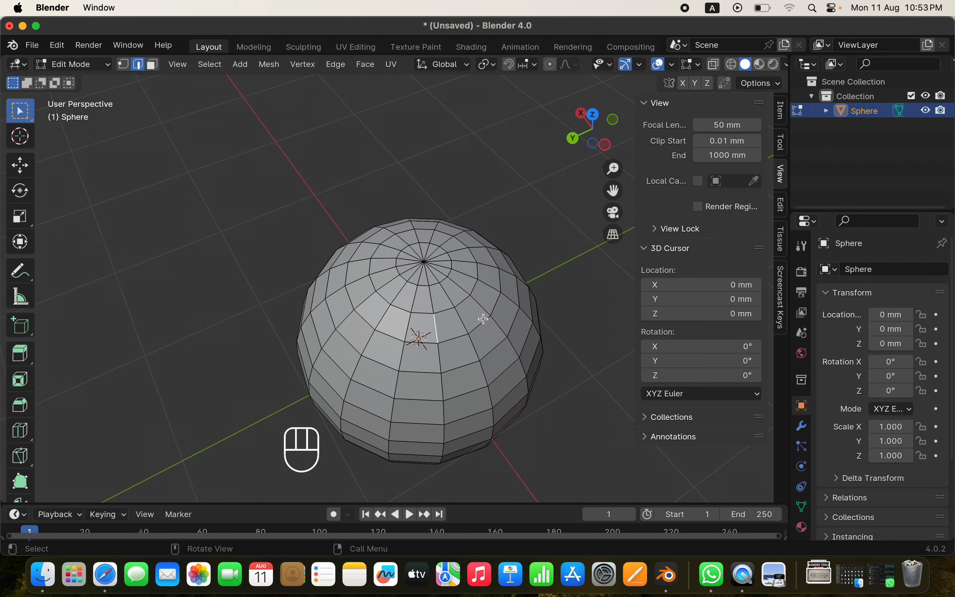
{"action": "key", "text": "super+z"}
{"action": "key", "text": "super+z"}
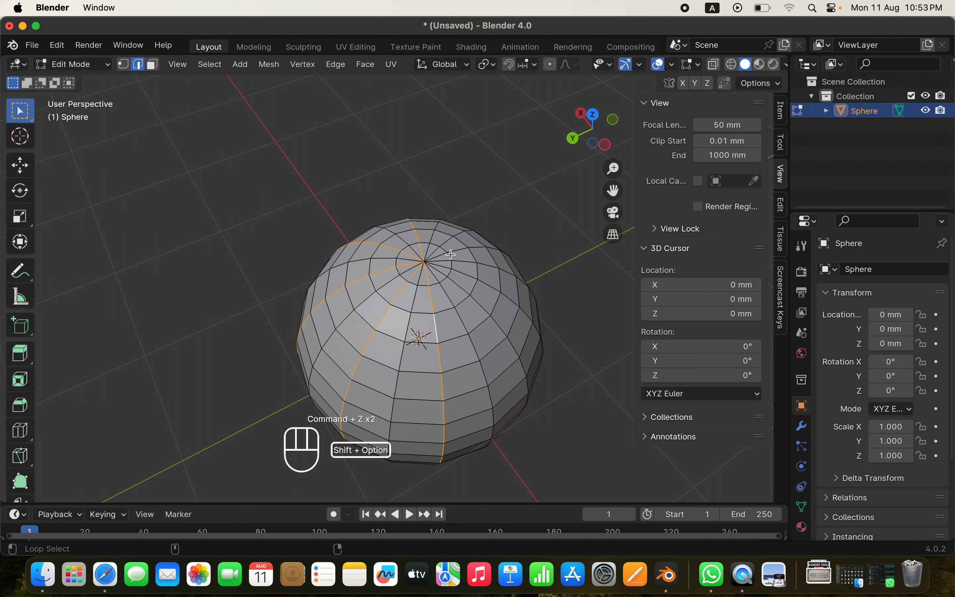
Add the remaining alternate vertical edge loops to the selection
{"action": "left_click", "coordinate": [478, 306], "text": "alt+shift"}
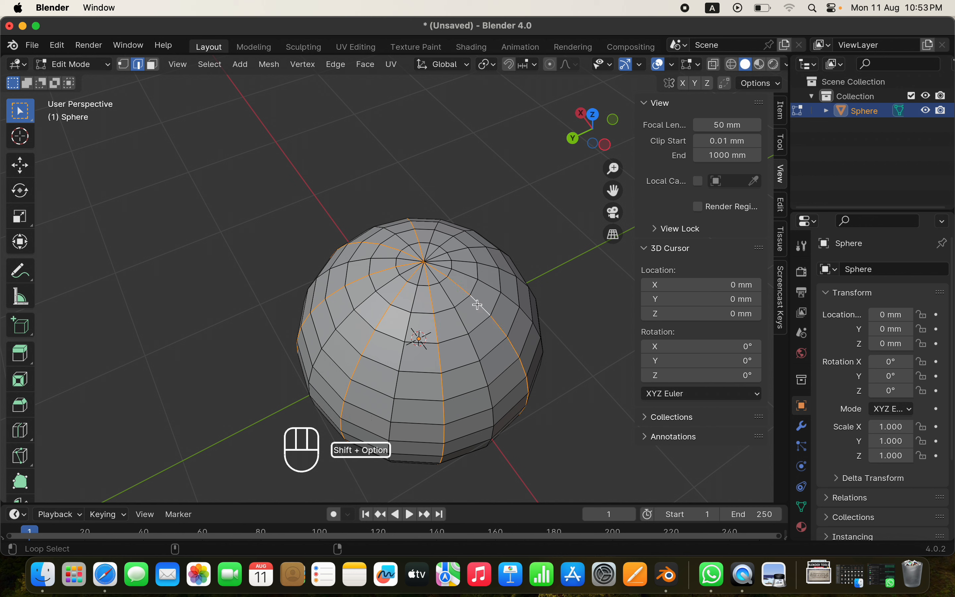
{"action": "left_click", "coordinate": [488, 267], "text": "alt+shift"}
Deselect the edges of the selected loops that meet at the sphere's top pole
{"action": "middle_click_drag", "start_coordinate": [426, 260], "coordinate": [413, 347]}
{"action": "scroll", "coordinate": [439, 278], "scroll_direction": "up", "scroll_amount": 2}
{"action": "scroll", "coordinate": [412, 328], "scroll_direction": "up", "scroll_amount": 2}
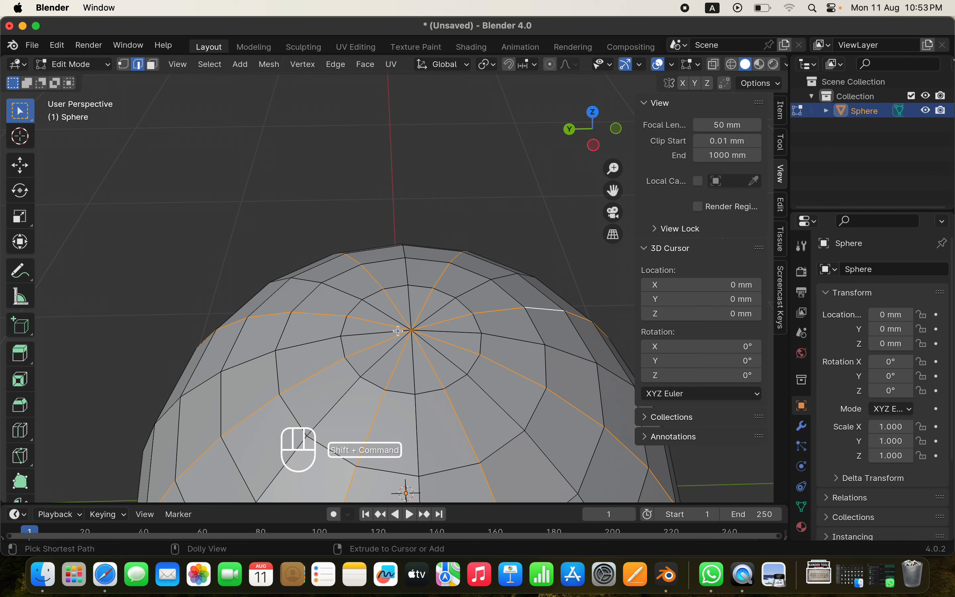
{"action": "left_click", "coordinate": [416, 347], "text": "shift+super"}
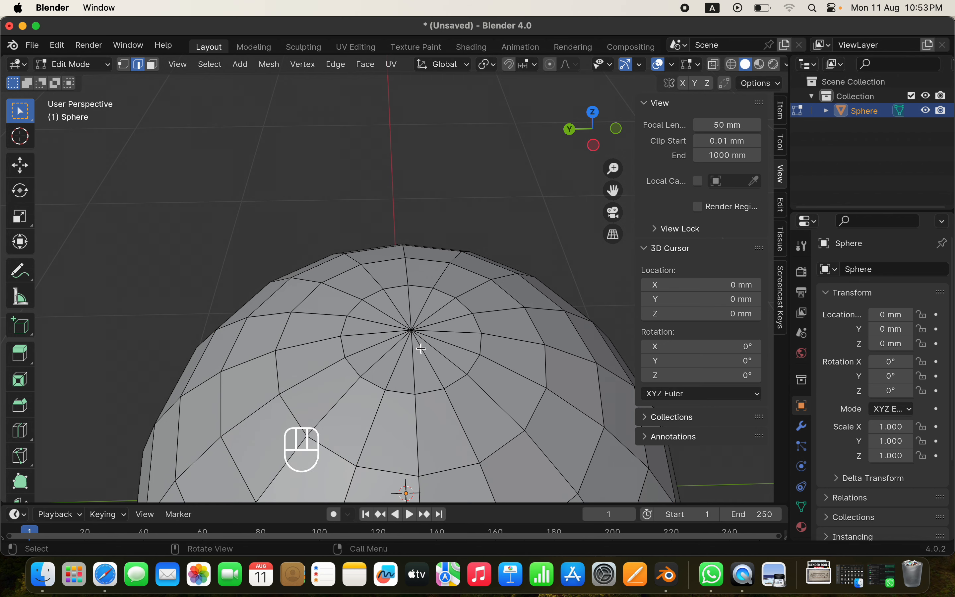
{"action": "key", "text": "super+z"}
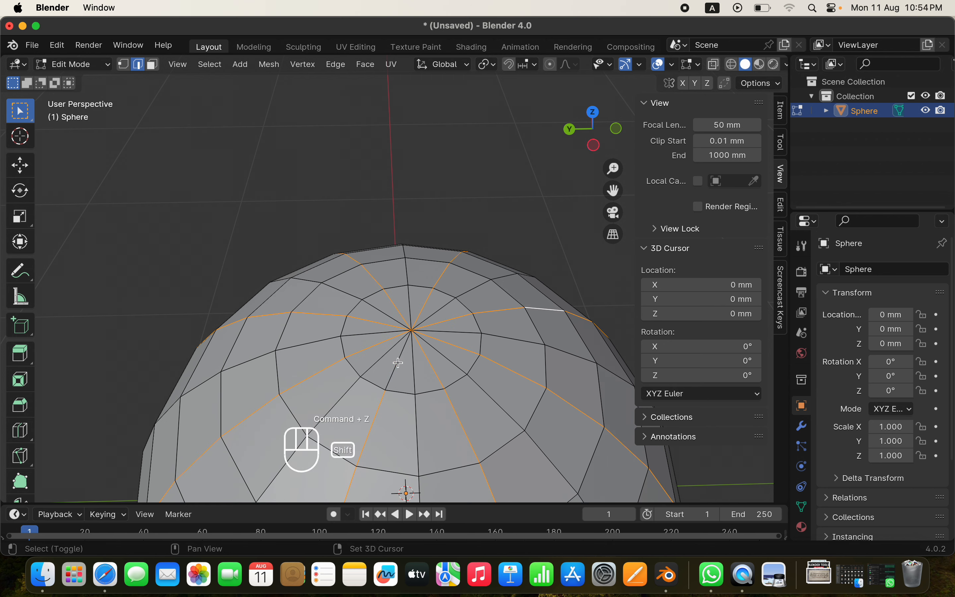
{"action": "left_click", "coordinate": [369, 346], "text": "shift"}
{"action": "left_click", "coordinate": [371, 317], "text": "shift"}
{"action": "left_click", "coordinate": [398, 309], "text": "shift"}
{"action": "left_click", "coordinate": [425, 304], "text": "shift"}
{"action": "left_click", "coordinate": [447, 319], "text": "shift"}
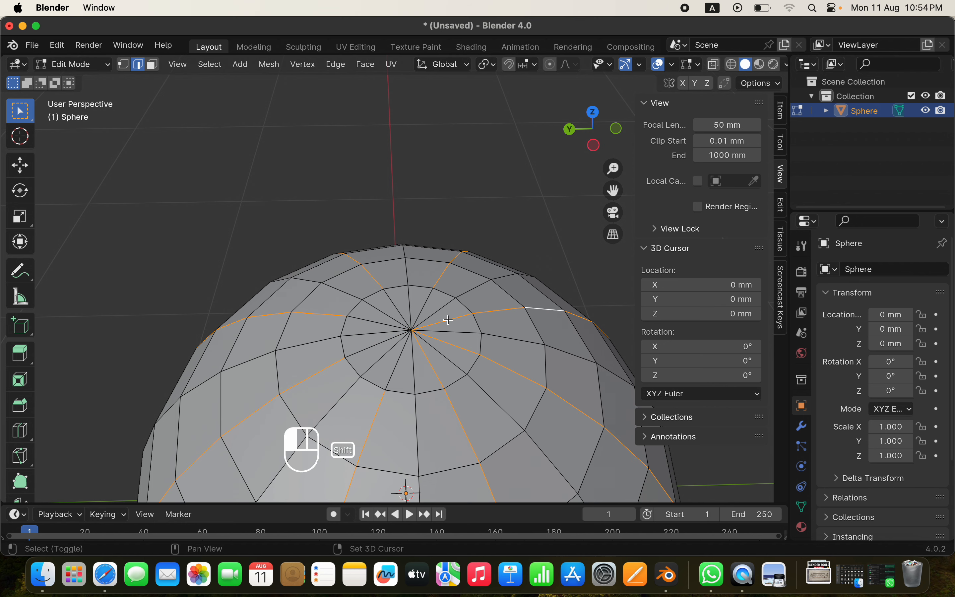
{"action": "left_click", "coordinate": [446, 341], "text": "shift"}
Deselect the edges of the selected loops that meet at the sphere's bottom pole
{"action": "scroll", "coordinate": [434, 361], "scroll_direction": "down", "scroll_amount": 3}
{"action": "middle_click_drag", "start_coordinate": [434, 361], "coordinate": [408, 174]}
{"action": "middle_click_drag", "start_coordinate": [404, 289], "coordinate": [427, 236], "text": "shift"}
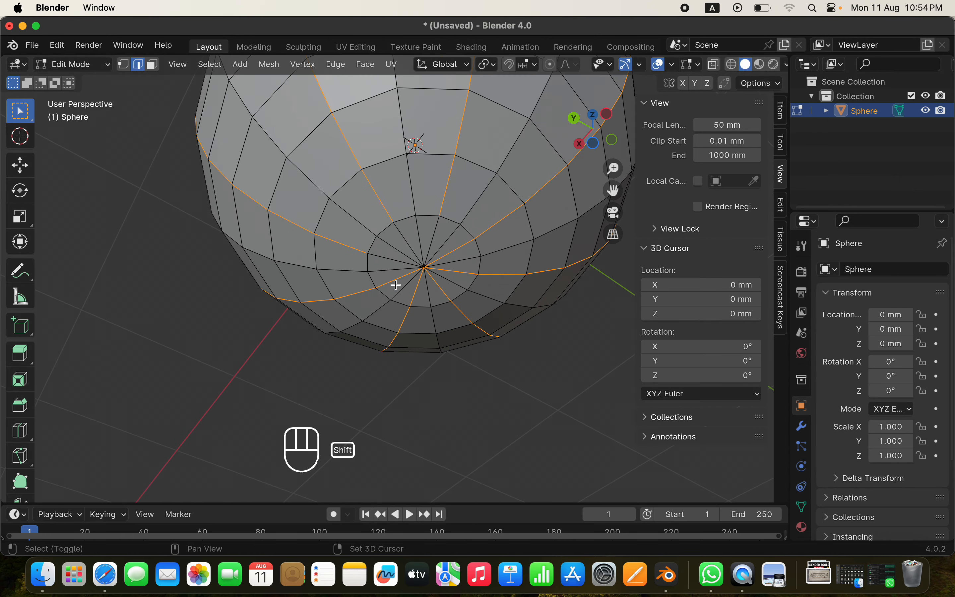
{"action": "key", "text": "super+z"}
{"action": "left_click", "coordinate": [459, 244], "text": "shift"}
Bevel the selected vertical edges with a width of about 0.131 mm and one segment
{"action": "middle_click_drag", "start_coordinate": [455, 192], "coordinate": [430, 355]}
{"action": "scroll", "coordinate": [440, 258], "scroll_direction": "down", "scroll_amount": 3}
{"action": "middle_click_drag", "start_coordinate": [429, 355], "coordinate": [398, 316]}
{"action": "scroll", "coordinate": [478, 372], "scroll_direction": "up", "scroll_amount": 1}
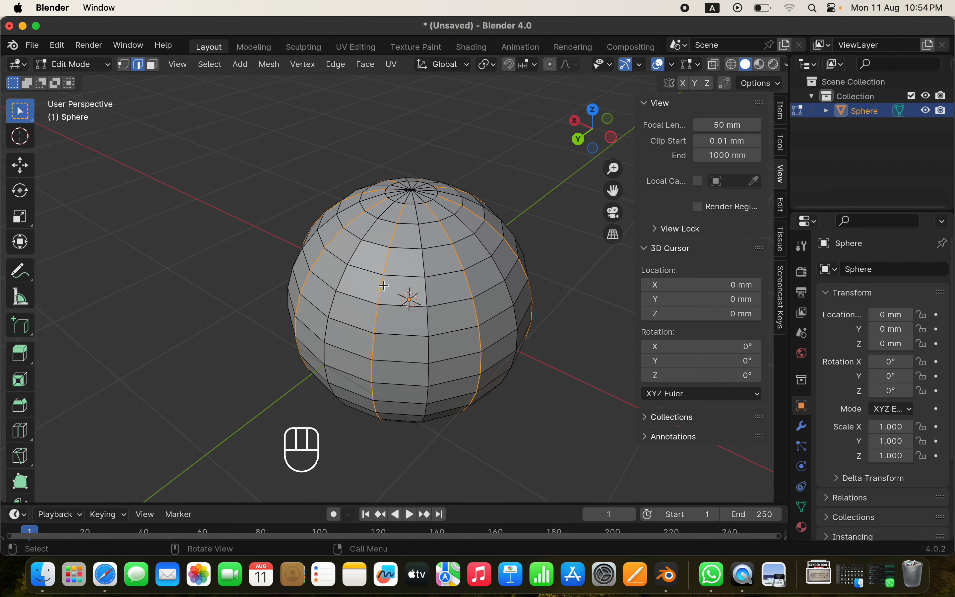
{"action": "key", "text": "super"}
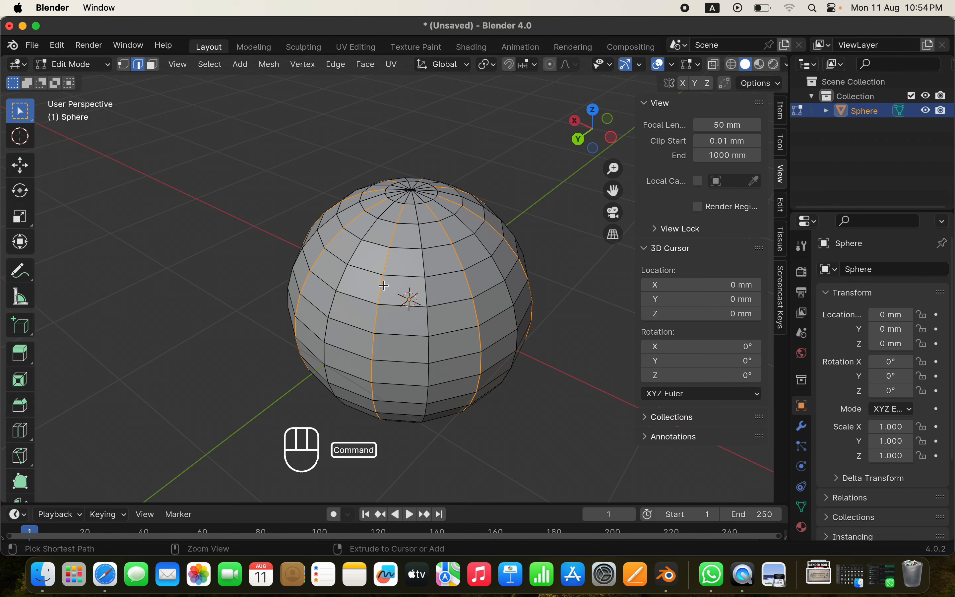
{"action": "key", "text": "super+b"}
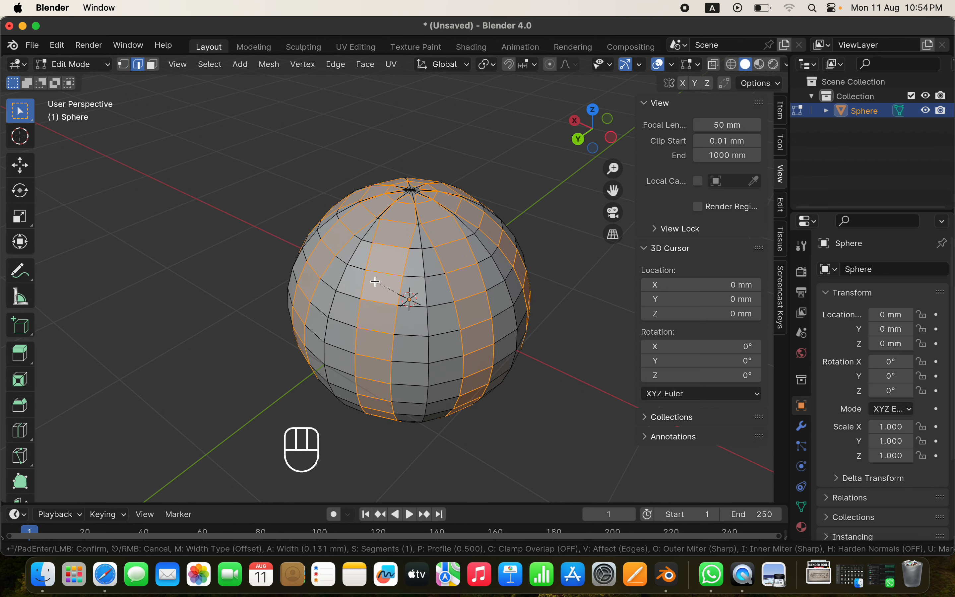
{"action": "left_click", "coordinate": [375, 281]}
Examine the bevelled sphere from the side and above with the selection cleared, and restore the selection
{"action": "middle_click_drag", "start_coordinate": [333, 332], "coordinate": [426, 256]}
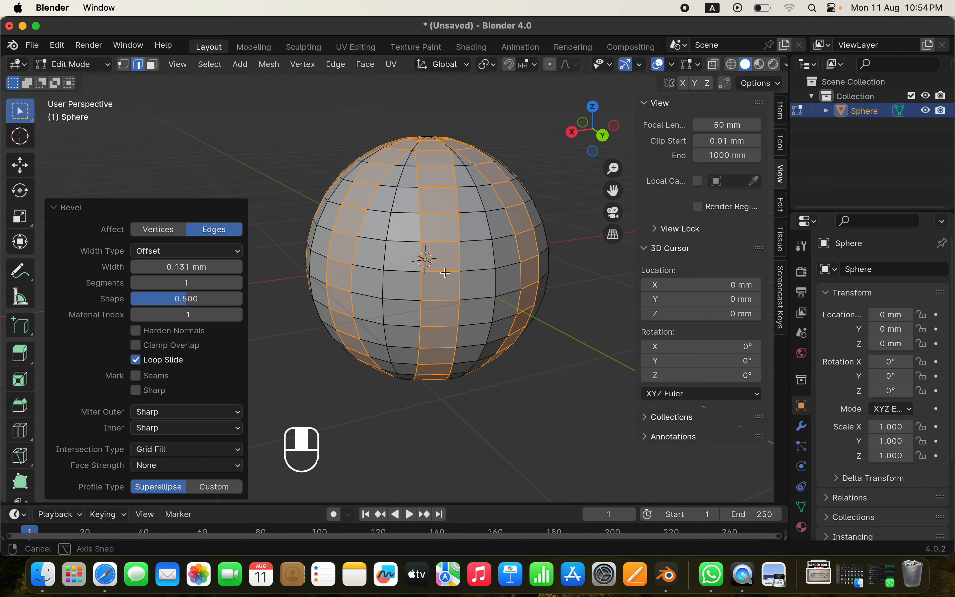
{"action": "scroll", "coordinate": [432, 260], "scroll_direction": "up", "scroll_amount": 3}
{"action": "scroll", "coordinate": [379, 271], "scroll_direction": "down", "scroll_amount": 3}
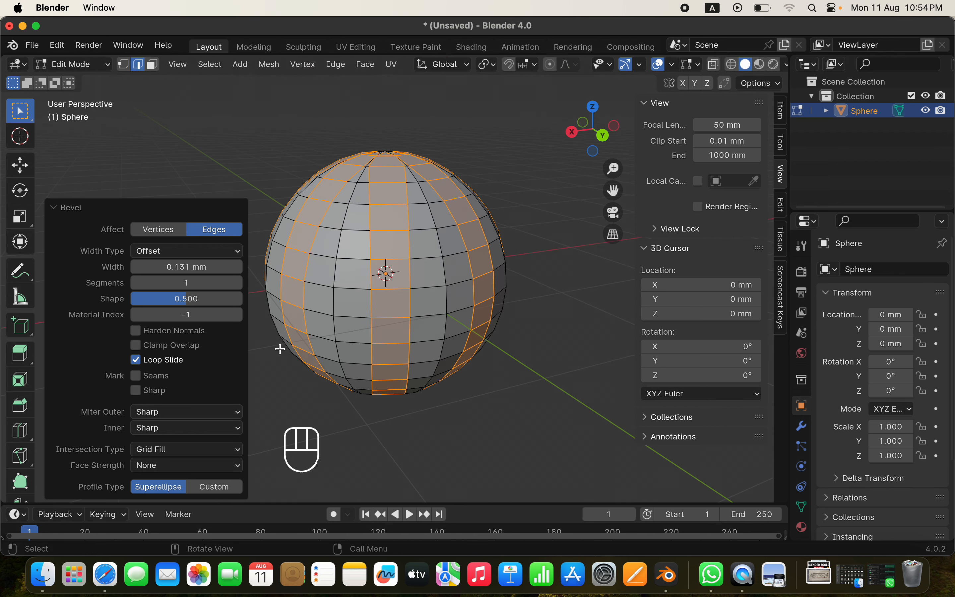
{"action": "left_click", "coordinate": [237, 135]}
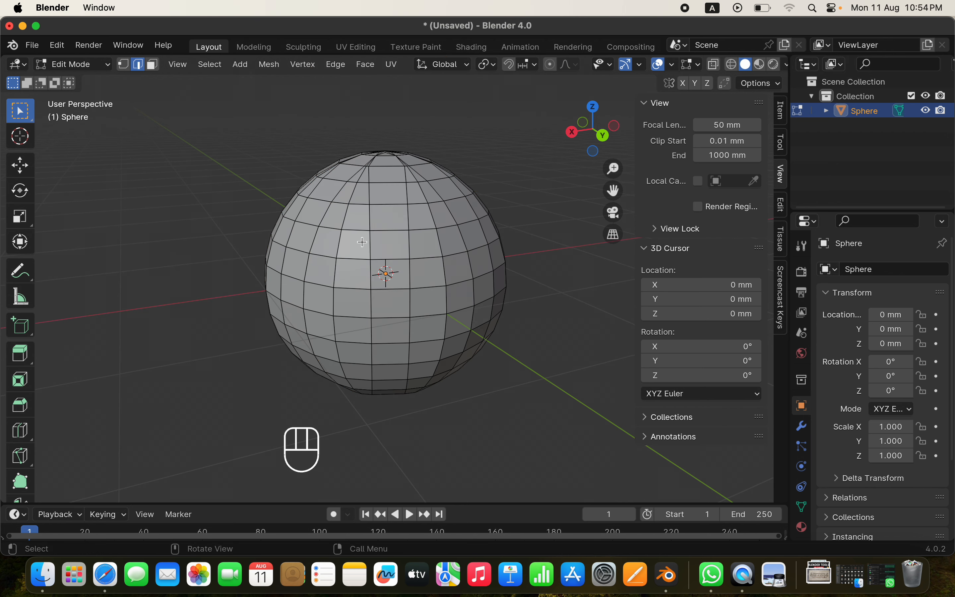
{"action": "middle_click_drag", "start_coordinate": [331, 245], "coordinate": [344, 319]}
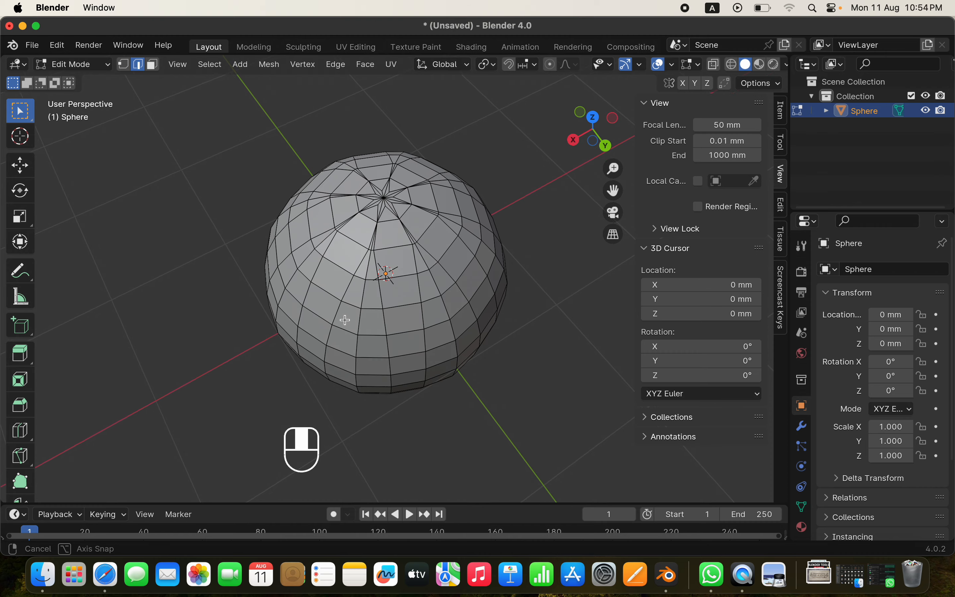
{"action": "scroll", "coordinate": [344, 319], "scroll_direction": "up", "scroll_amount": 3}
{"action": "key", "text": "super+z"}
{"action": "scroll", "coordinate": [292, 273], "scroll_direction": "down", "scroll_amount": 3}
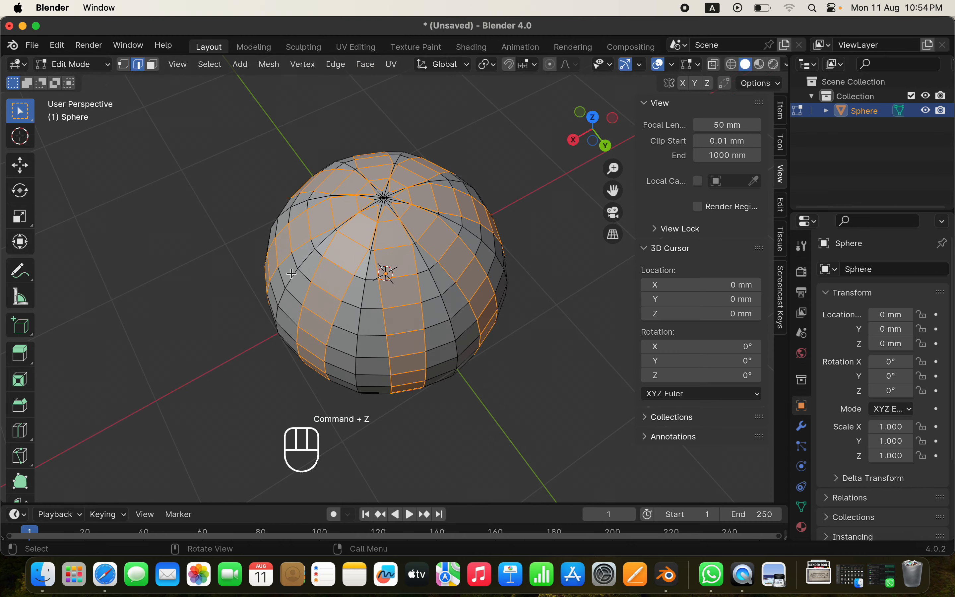
Change to face selection and deselect the small pointed faces around the bottom pole
{"action": "middle_click_drag", "start_coordinate": [301, 288], "coordinate": [265, 216], "text": "shift"}
{"action": "middle_click_drag", "start_coordinate": [265, 215], "coordinate": [323, 52]}
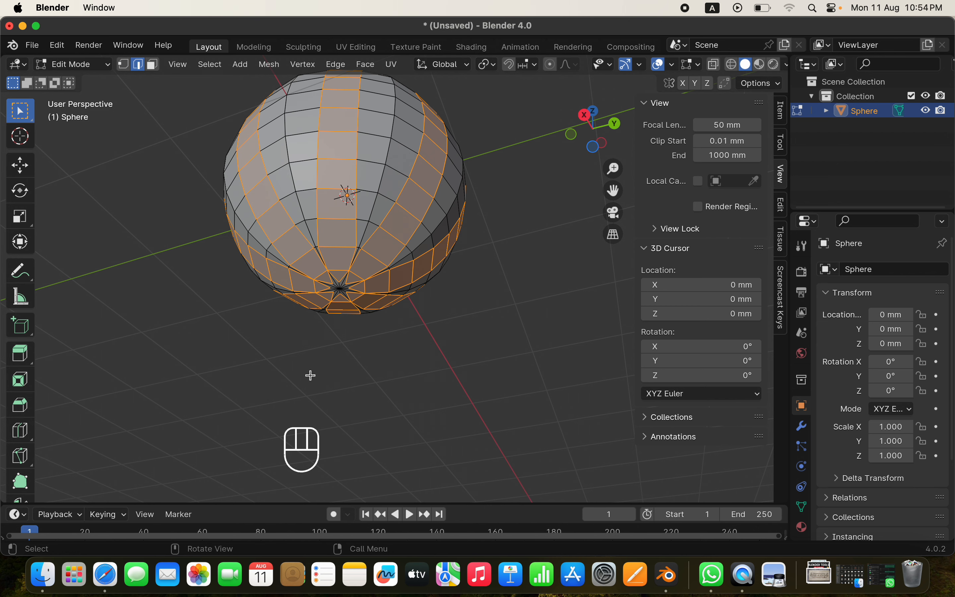
{"action": "scroll", "coordinate": [326, 328], "scroll_direction": "up", "scroll_amount": 3}
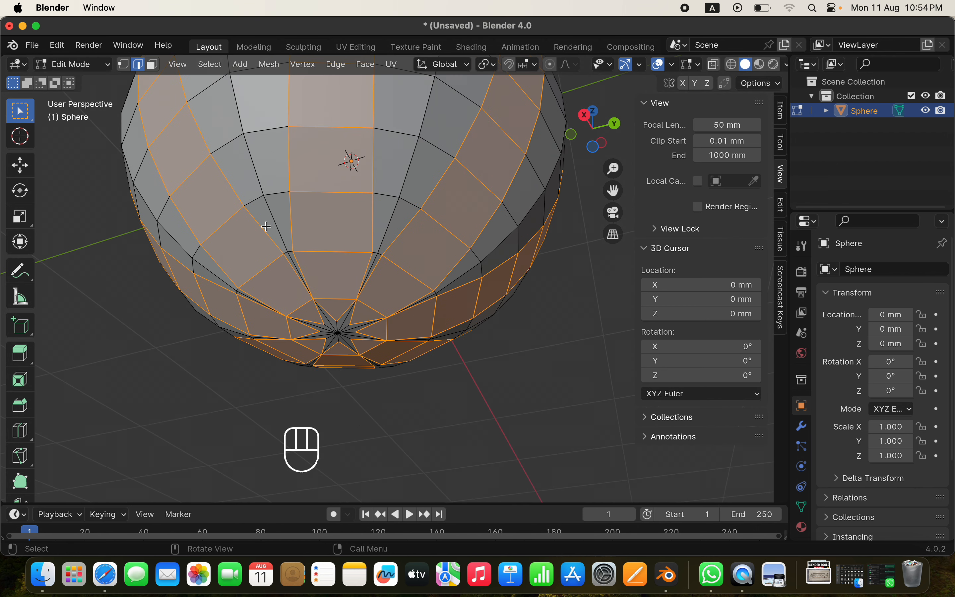
{"action": "left_click", "coordinate": [152, 64]}
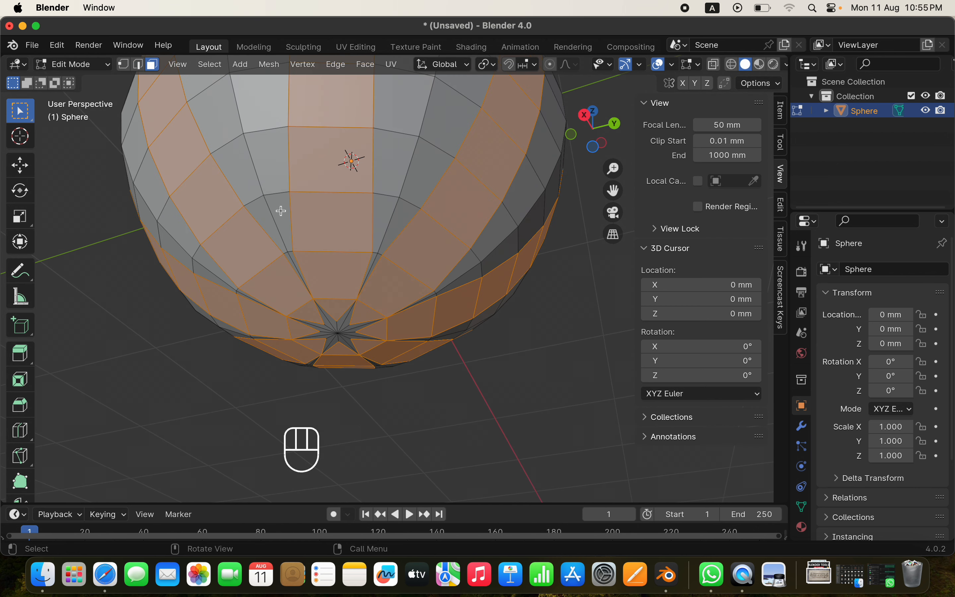
{"action": "left_click", "coordinate": [358, 317], "text": "shift"}
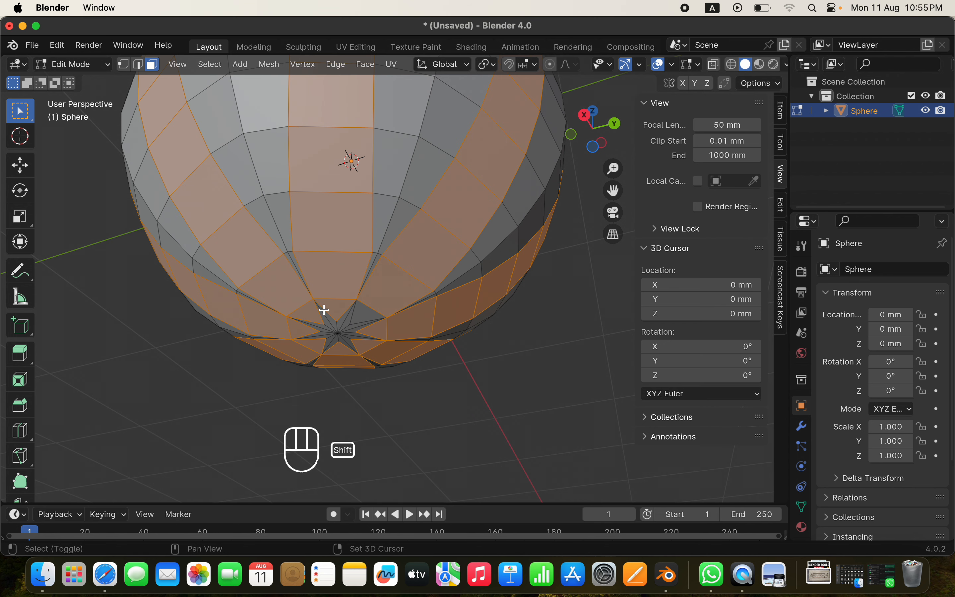
{"action": "left_click", "coordinate": [323, 312], "text": "shift"}
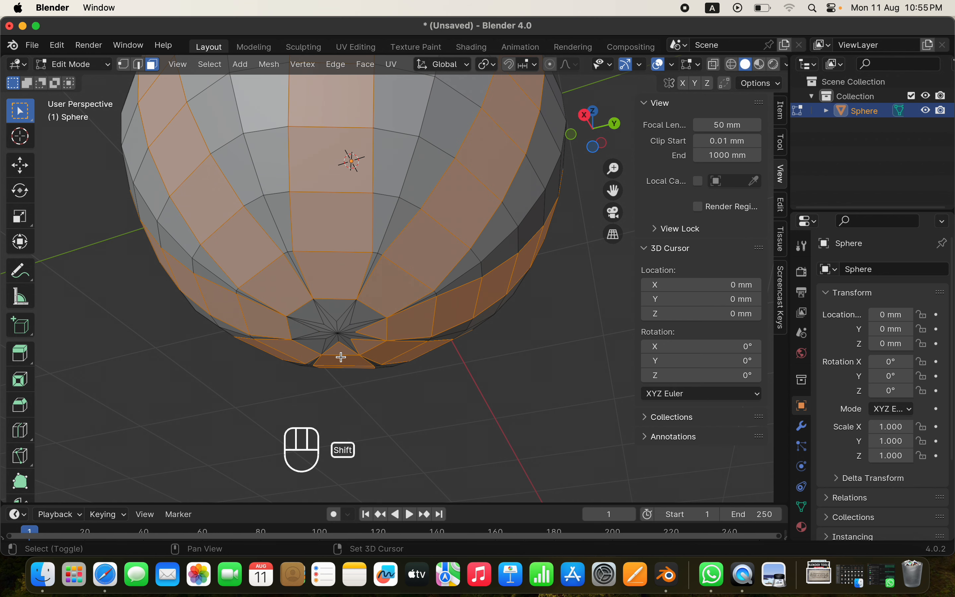
{"action": "left_click", "coordinate": [375, 333], "text": "shift"}
Deselect the small pointed faces around the sphere's top pole
{"action": "middle_click_drag", "start_coordinate": [405, 235], "coordinate": [419, 359], "text": "shift"}
{"action": "scroll", "coordinate": [423, 292], "scroll_direction": "down", "scroll_amount": 4}
{"action": "middle_click_drag", "start_coordinate": [424, 280], "coordinate": [403, 386]}
{"action": "scroll", "coordinate": [390, 320], "scroll_direction": "up", "scroll_amount": 4}
{"action": "middle_click_drag", "start_coordinate": [372, 253], "coordinate": [401, 414], "text": "shift"}
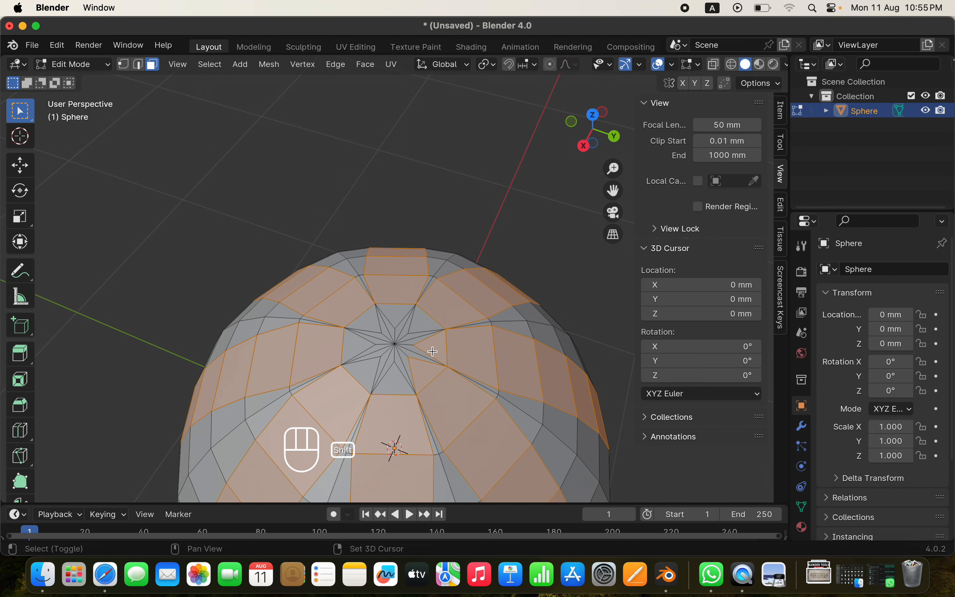
Inset the selected vertical face bands with a thickness of about 0.038 mm
{"action": "middle_click_drag", "start_coordinate": [281, 375], "coordinate": [303, 284]}
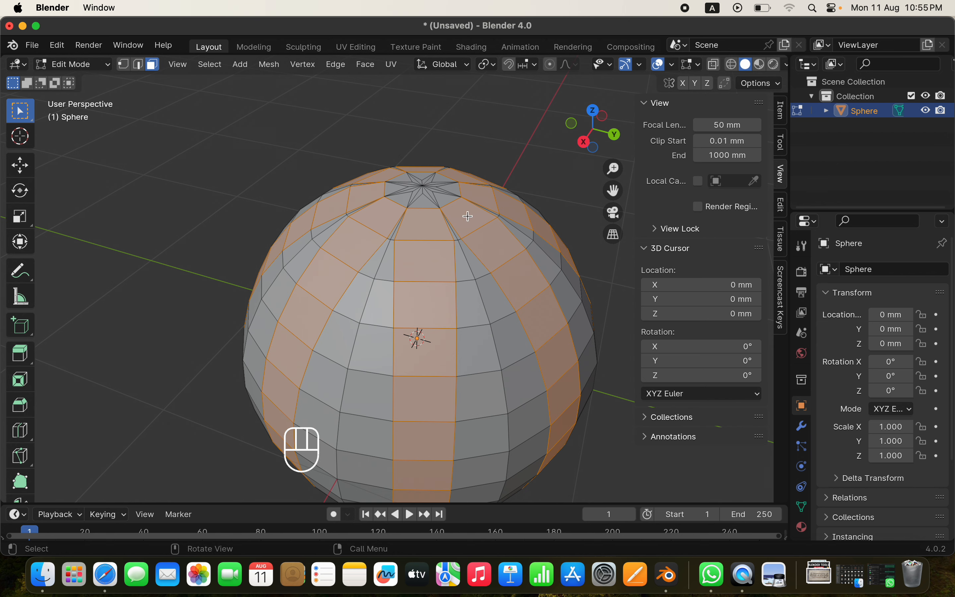
{"action": "middle_click_drag", "start_coordinate": [406, 309], "coordinate": [342, 289], "text": "shift"}
{"action": "scroll", "coordinate": [343, 259], "scroll_direction": "down", "scroll_amount": 1}
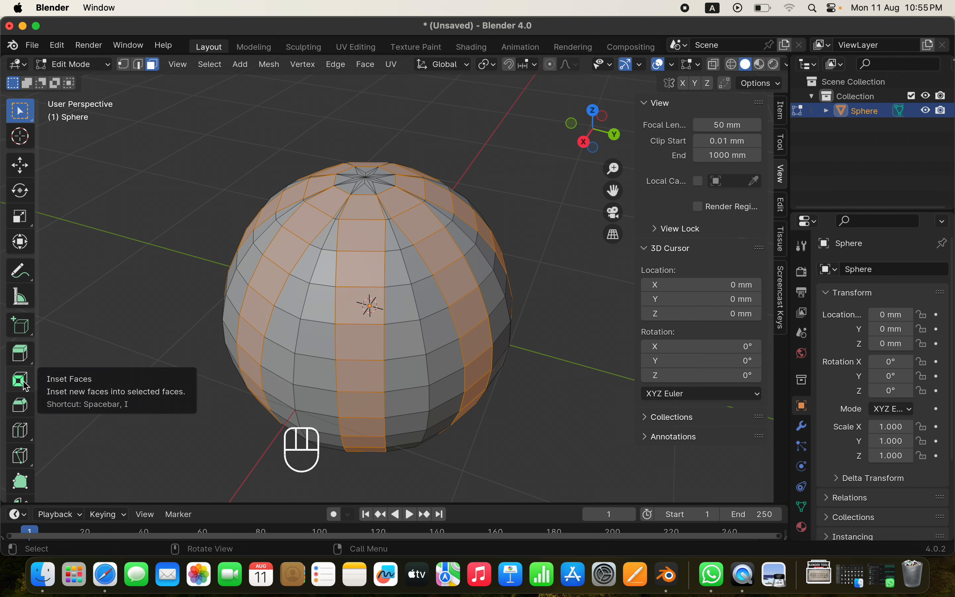
{"action": "key", "text": "i"}
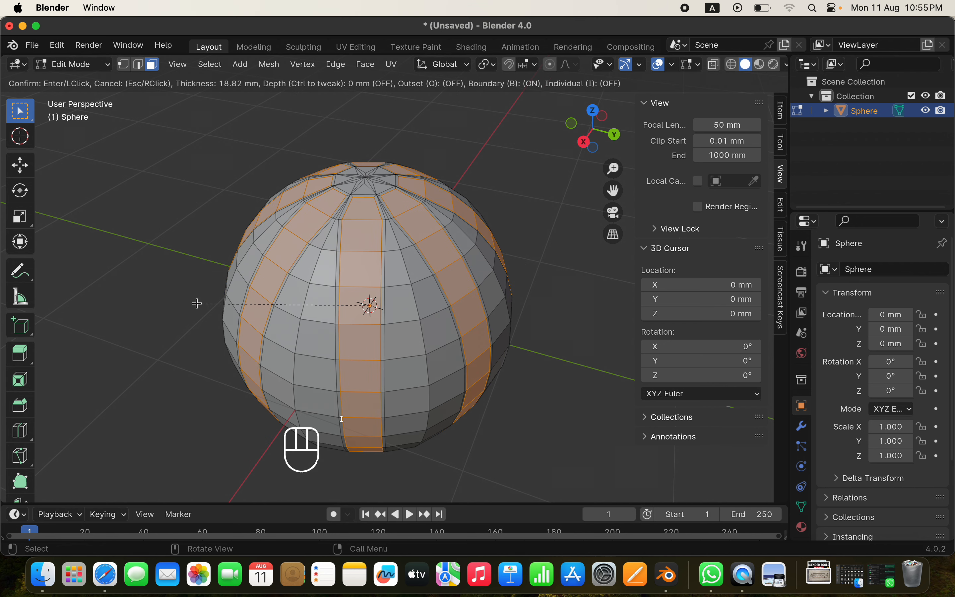
{"action": "left_click", "coordinate": [197, 303]}
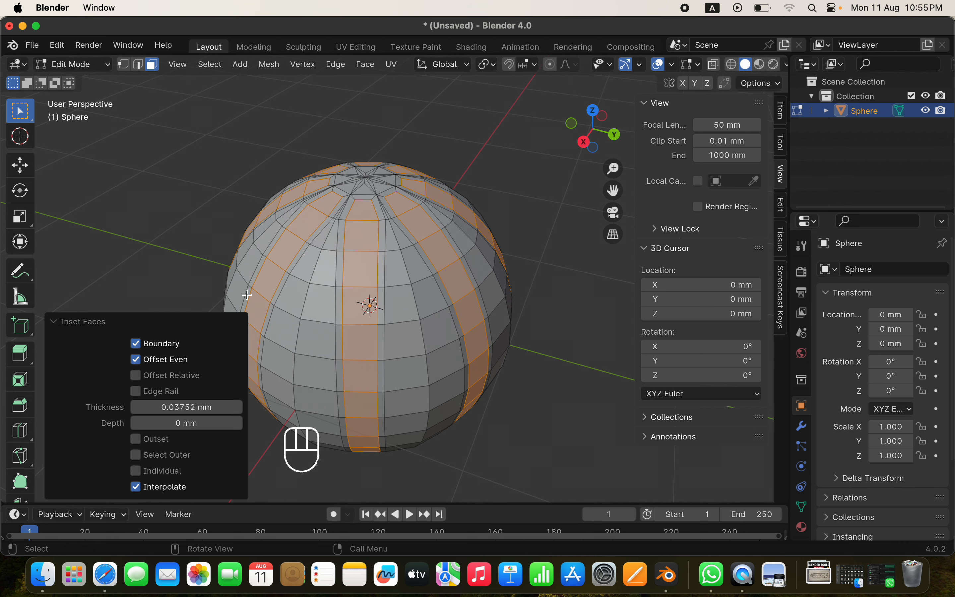
Scale the inset vertical face bands outward uniformly to about 1.09
{"action": "middle_click_drag", "start_coordinate": [268, 253], "coordinate": [407, 217], "text": "shift"}
{"action": "scroll", "coordinate": [407, 217], "scroll_direction": "up", "scroll_amount": 1}
{"action": "scroll", "coordinate": [406, 217], "scroll_direction": "up", "scroll_amount": 2}
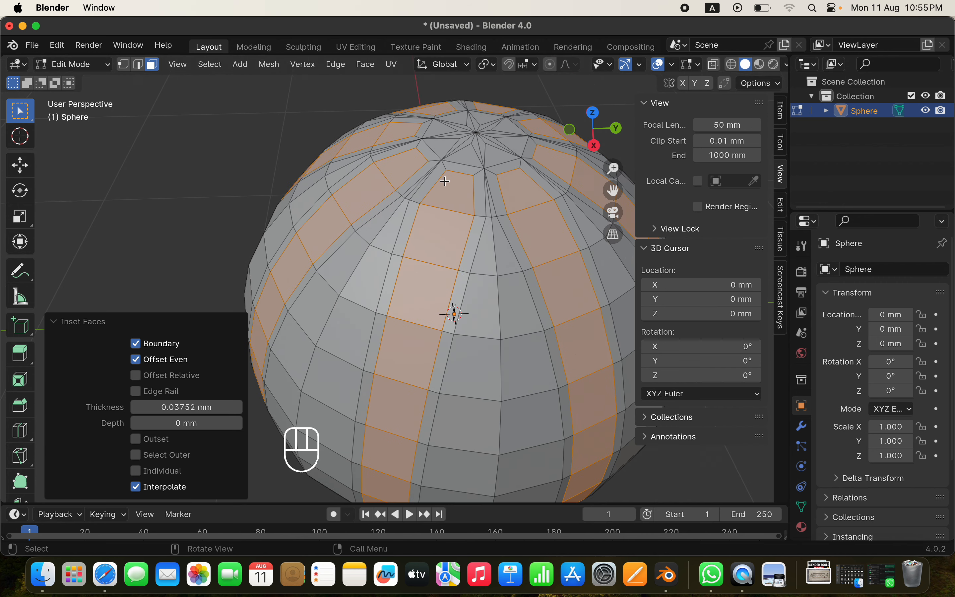
{"action": "scroll", "coordinate": [363, 311], "scroll_direction": "down", "scroll_amount": 4}
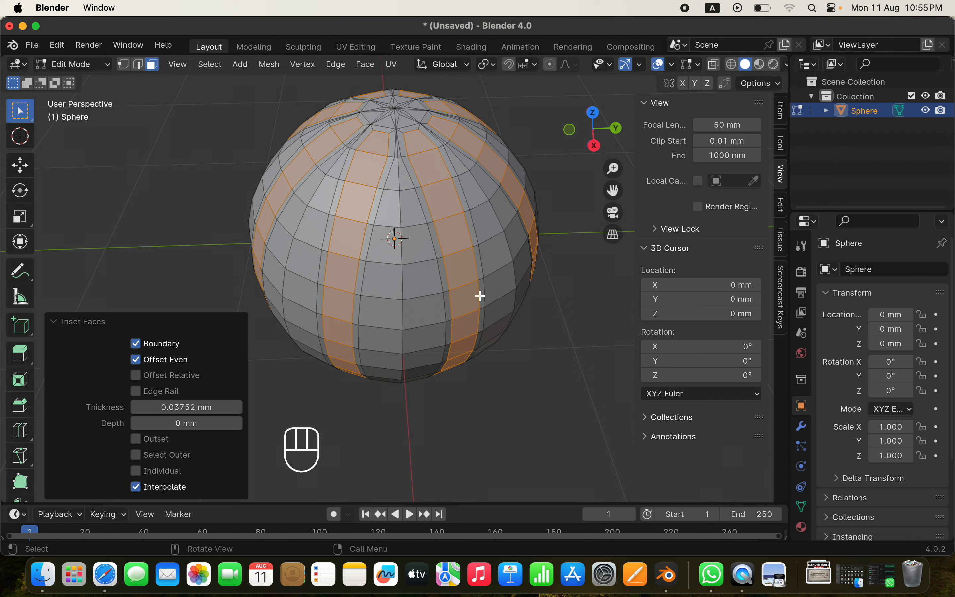
{"action": "key", "text": "s"}
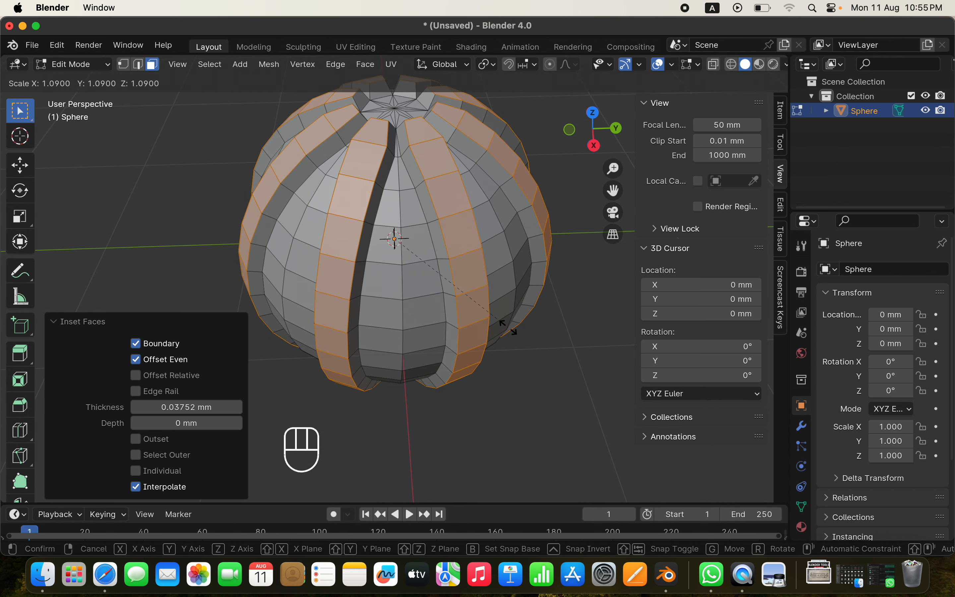
{"action": "left_click", "coordinate": [507, 328]}
Examine the raised ribs around the sphere and at both poles
{"action": "middle_click_drag", "start_coordinate": [507, 328], "coordinate": [332, 234]}
{"action": "scroll", "coordinate": [279, 246], "scroll_direction": "down", "scroll_amount": 3}
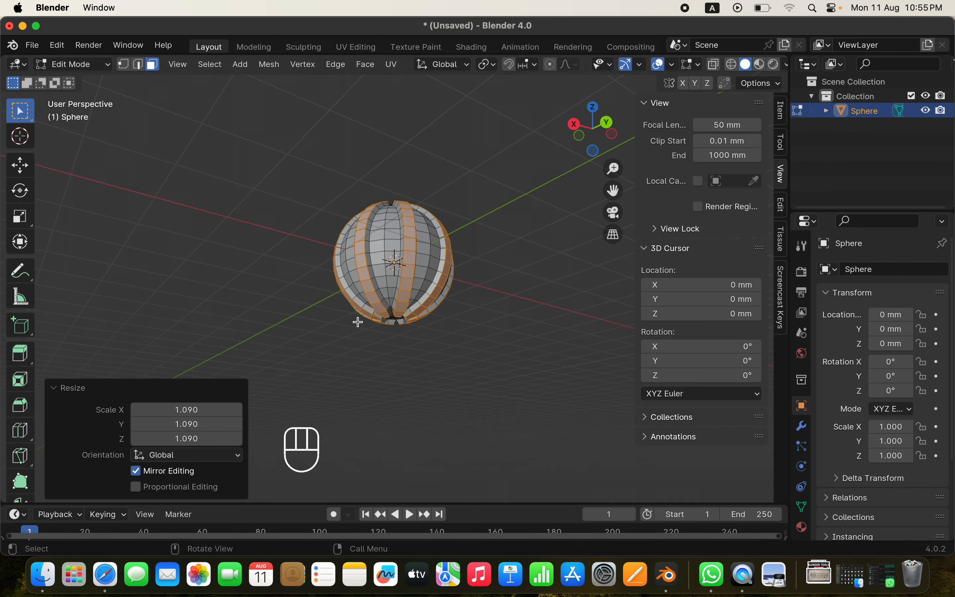
{"action": "scroll", "coordinate": [376, 268], "scroll_direction": "up", "scroll_amount": 4}
{"action": "middle_click_drag", "start_coordinate": [364, 290], "coordinate": [339, 195], "text": "shift"}
{"action": "middle_click_drag", "start_coordinate": [355, 236], "coordinate": [370, 321], "text": "shift"}
{"action": "scroll", "coordinate": [369, 300], "scroll_direction": "down", "scroll_amount": 3}
{"action": "middle_click_drag", "start_coordinate": [367, 282], "coordinate": [390, 315]}
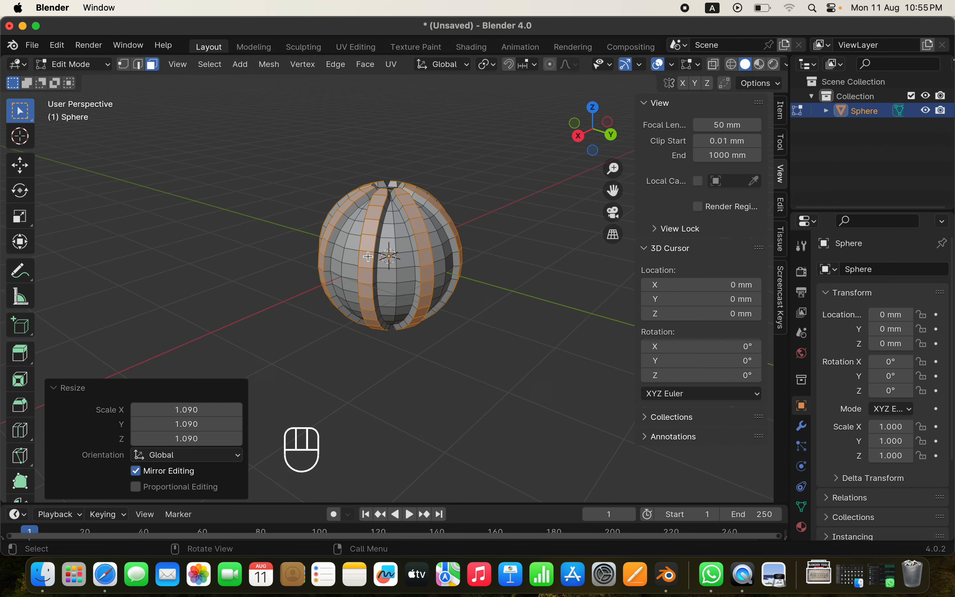
Return to Object Mode and examine the ribbed sphere from several sides and from above
{"action": "key", "text": "Tab"}
{"action": "middle_click_drag", "start_coordinate": [392, 243], "coordinate": [327, 303]}
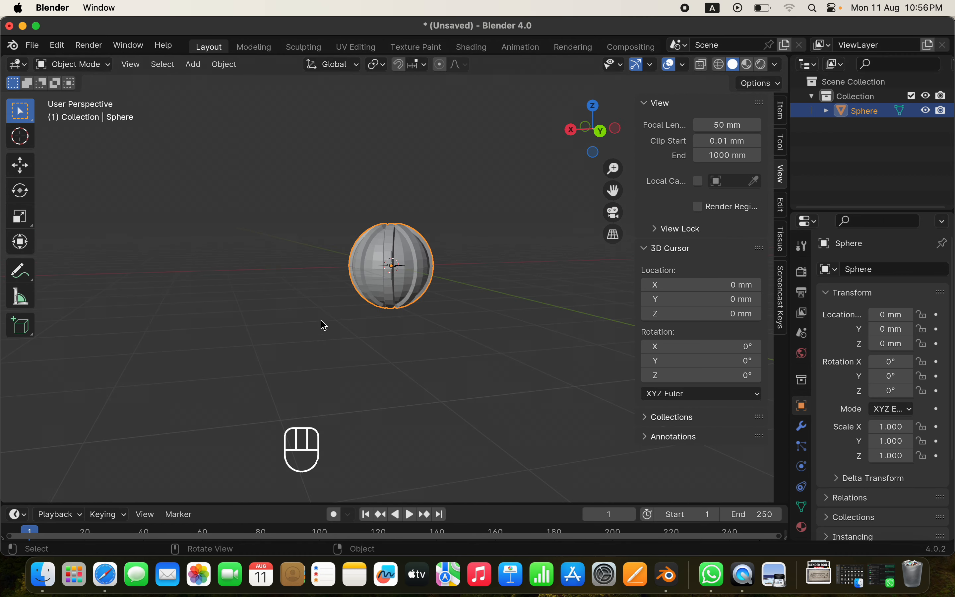
{"action": "middle_click_drag", "start_coordinate": [322, 324], "coordinate": [387, 330]}
{"action": "scroll", "coordinate": [356, 278], "scroll_direction": "up", "scroll_amount": 2}
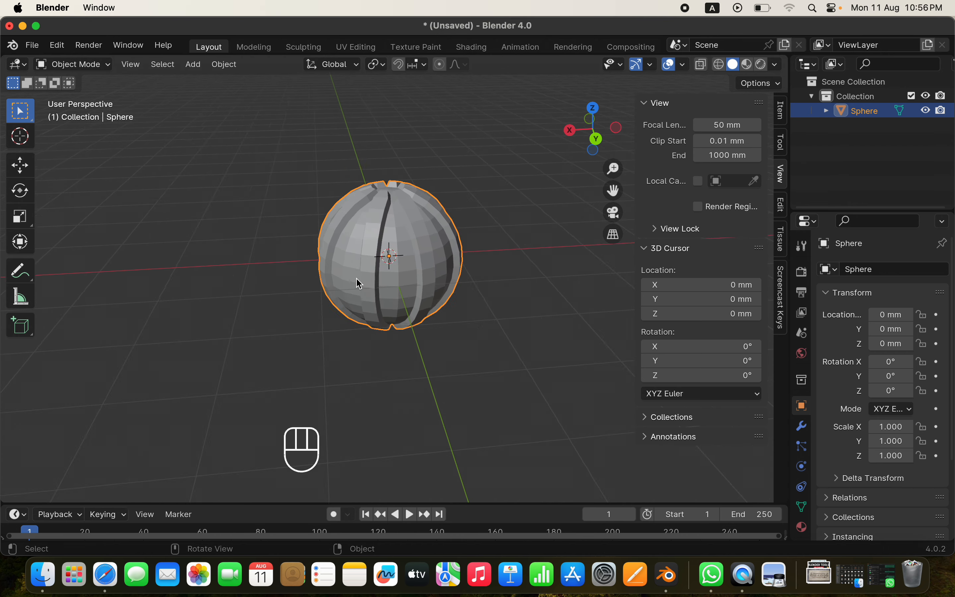
{"action": "middle_click_drag", "start_coordinate": [356, 280], "coordinate": [403, 302], "text": "shift"}
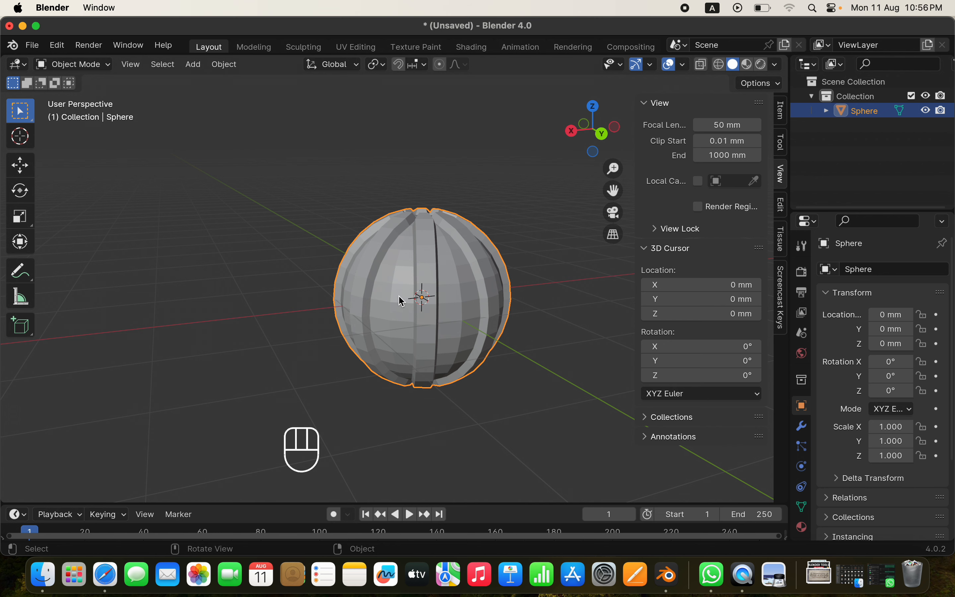
{"action": "scroll", "coordinate": [399, 297], "scroll_direction": "down", "scroll_amount": 1}
{"action": "middle_click_drag", "start_coordinate": [397, 281], "coordinate": [380, 333], "text": "shift"}
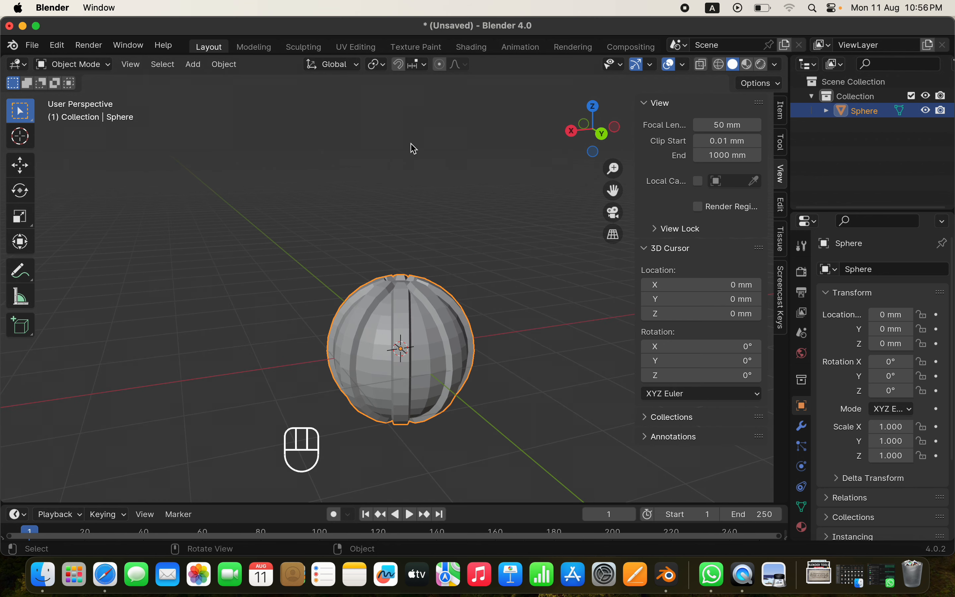
{"action": "middle_click_drag", "start_coordinate": [362, 394], "coordinate": [348, 276], "text": "shift"}
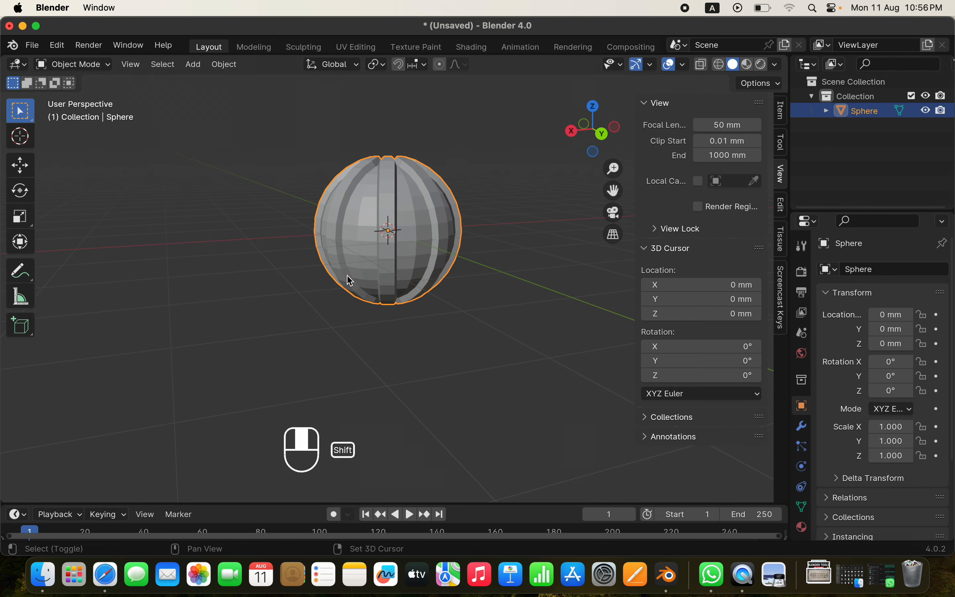
{"action": "middle_click_drag", "start_coordinate": [350, 314], "coordinate": [369, 277]}
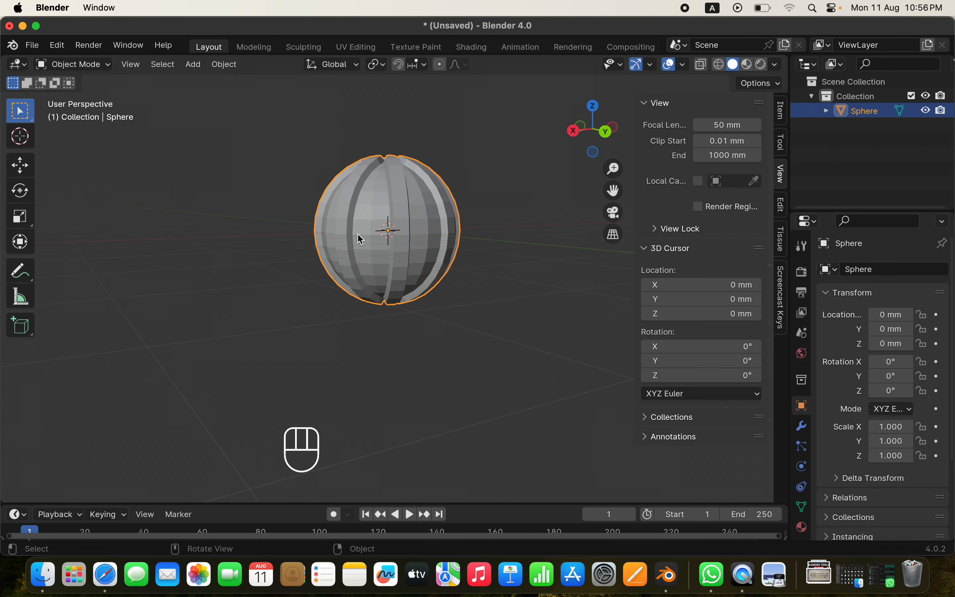
{"action": "middle_click_drag", "start_coordinate": [358, 239], "coordinate": [336, 275]}
{"action": "scroll", "coordinate": [365, 201], "scroll_direction": "up", "scroll_amount": 2}
{"action": "middle_click_drag", "start_coordinate": [367, 197], "coordinate": [367, 319], "text": "shift"}
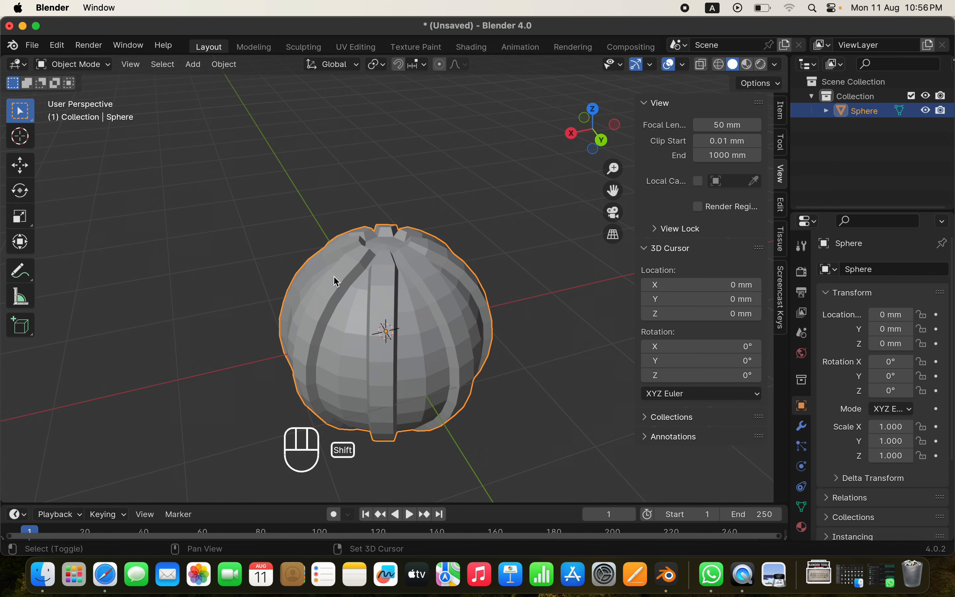
{"action": "middle_click_drag", "start_coordinate": [334, 276], "coordinate": [366, 255], "text": "shift"}
{"action": "scroll", "coordinate": [366, 256], "scroll_direction": "up", "scroll_amount": 2}
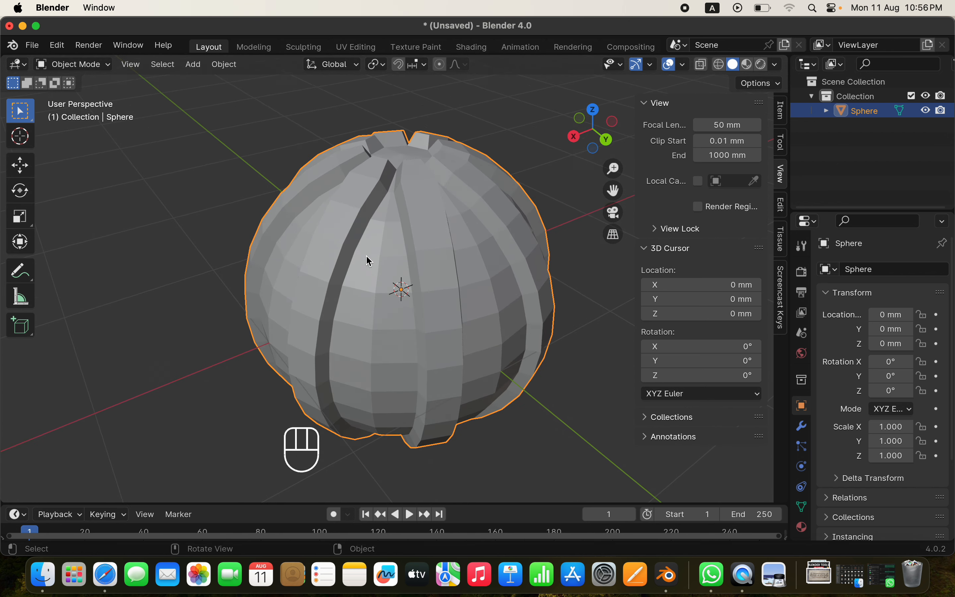
{"action": "mouse_move", "coordinate": [382, 180]}
{"action": "middle_mouse_down", "text": "shift"}
{"action": "mouse_move", "coordinate": [359, 259]}
{"action": "mouse_move", "coordinate": [369, 189]}
{"action": "middle_mouse_up", "text": "shift"}
{"action": "scroll", "coordinate": [368, 191], "scroll_direction": "down", "scroll_amount": 3}
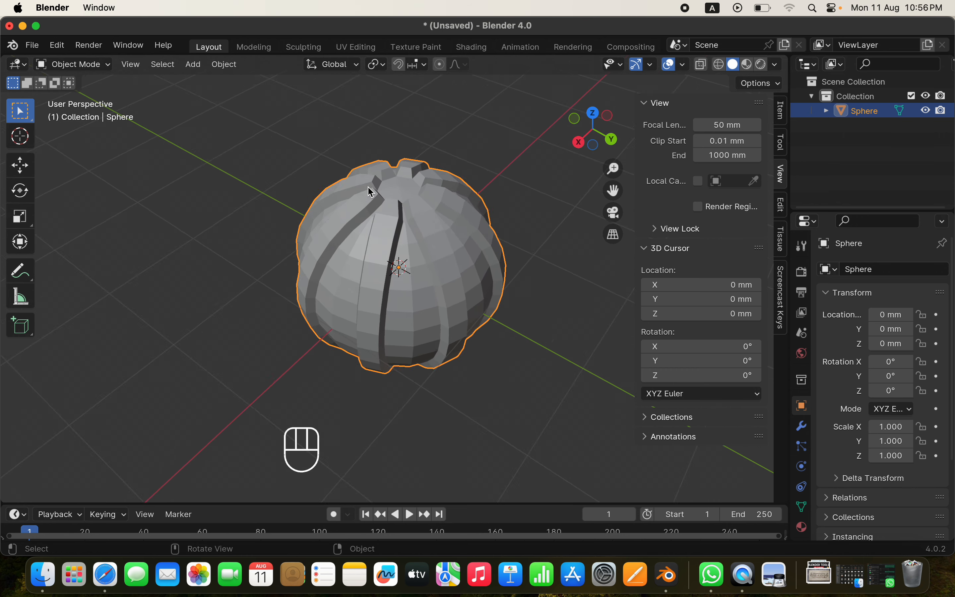
In the right orthographic view, move the ribbed sphere up along Z by about 2.04 mm
{"action": "middle_click_drag", "start_coordinate": [347, 250], "coordinate": [372, 191]}
{"action": "left_click", "coordinate": [584, 135]}
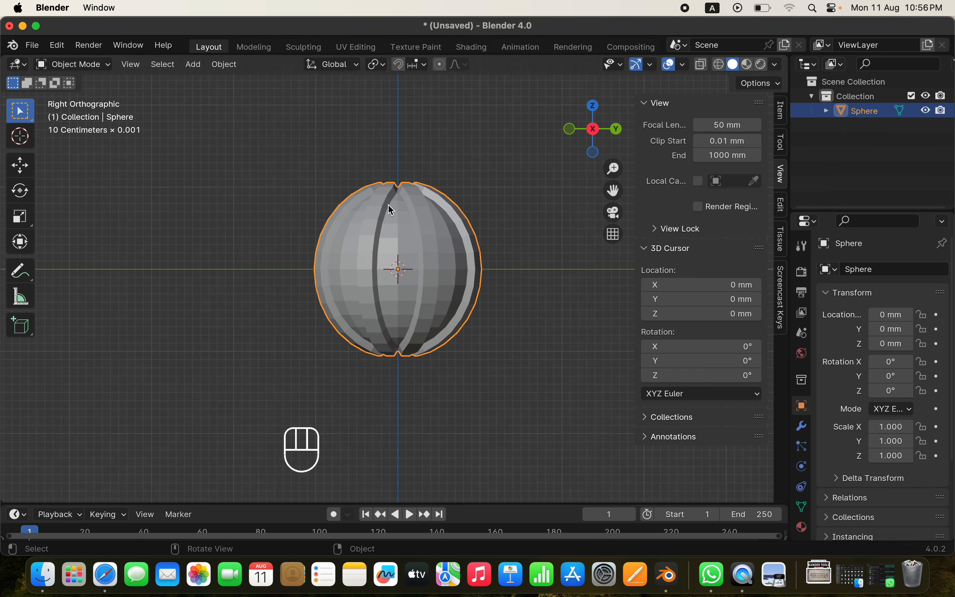
{"action": "key", "text": "g"}
{"action": "key", "text": "z"}
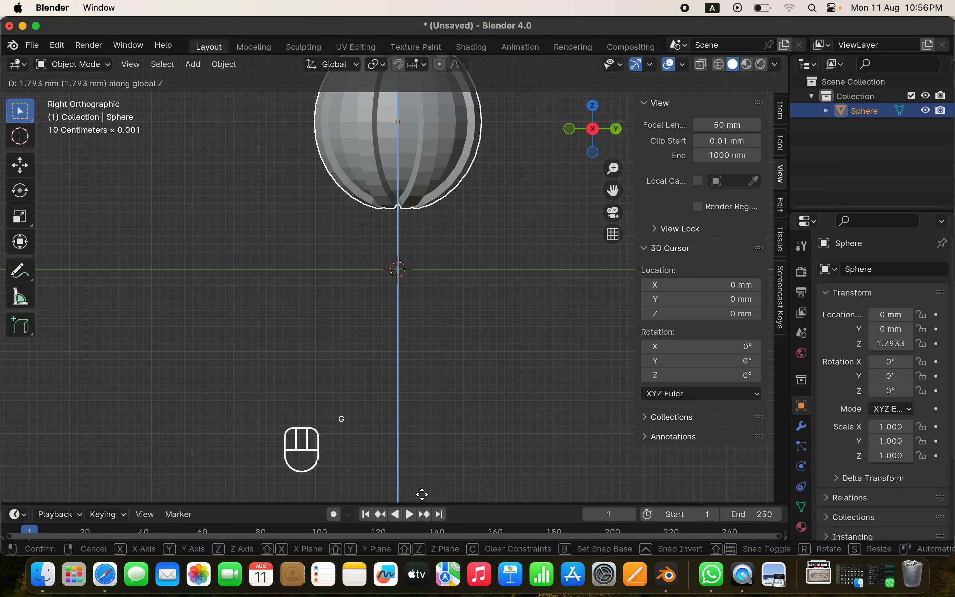
{"action": "left_click", "coordinate": [421, 481]}
{"action": "middle_click_drag", "start_coordinate": [419, 343], "coordinate": [411, 495], "text": "shift"}
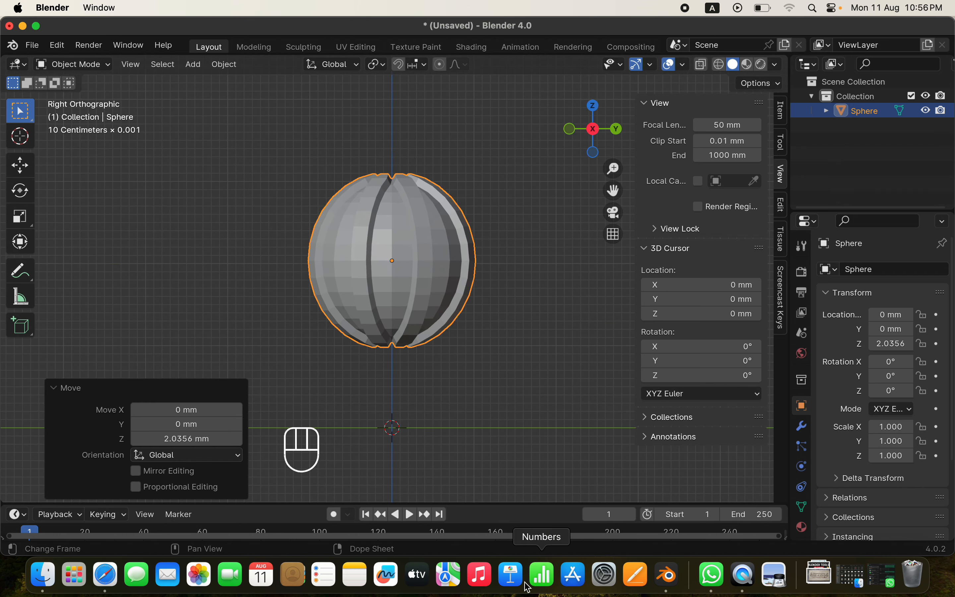
Add a 32-vertex cone with a 1 mm base radius and 2 mm depth at the origin, seen in the right view
{"action": "middle_click_drag", "start_coordinate": [400, 400], "coordinate": [441, 355]}
{"action": "scroll", "coordinate": [409, 215], "scroll_direction": "up", "scroll_amount": 3}
{"action": "middle_click_drag", "start_coordinate": [409, 214], "coordinate": [427, 266], "text": "shift"}
{"action": "scroll", "coordinate": [428, 266], "scroll_direction": "down", "scroll_amount": 2}
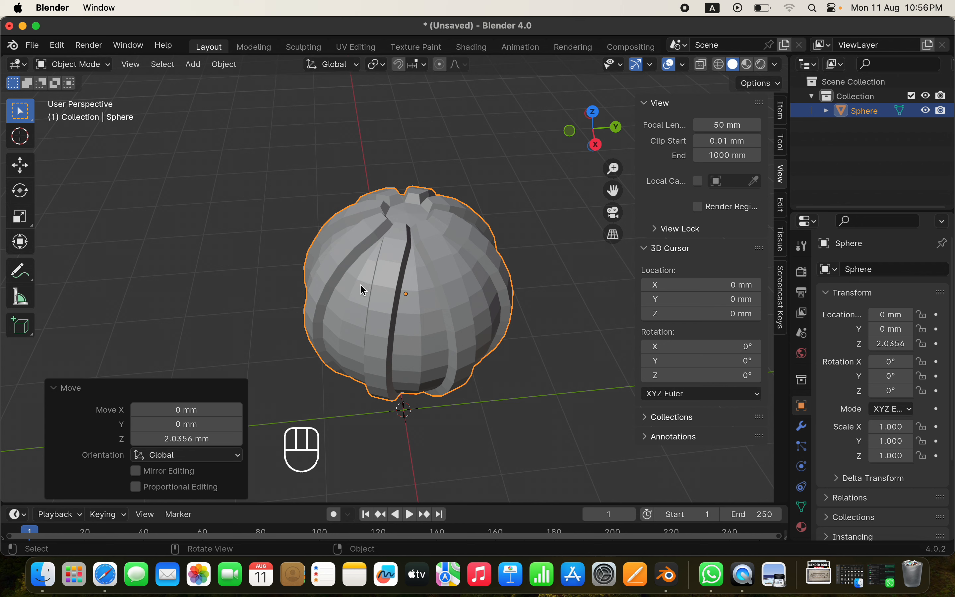
{"action": "key", "text": "shift+a"}
{"action": "mouse_move", "coordinate": [367, 277]}
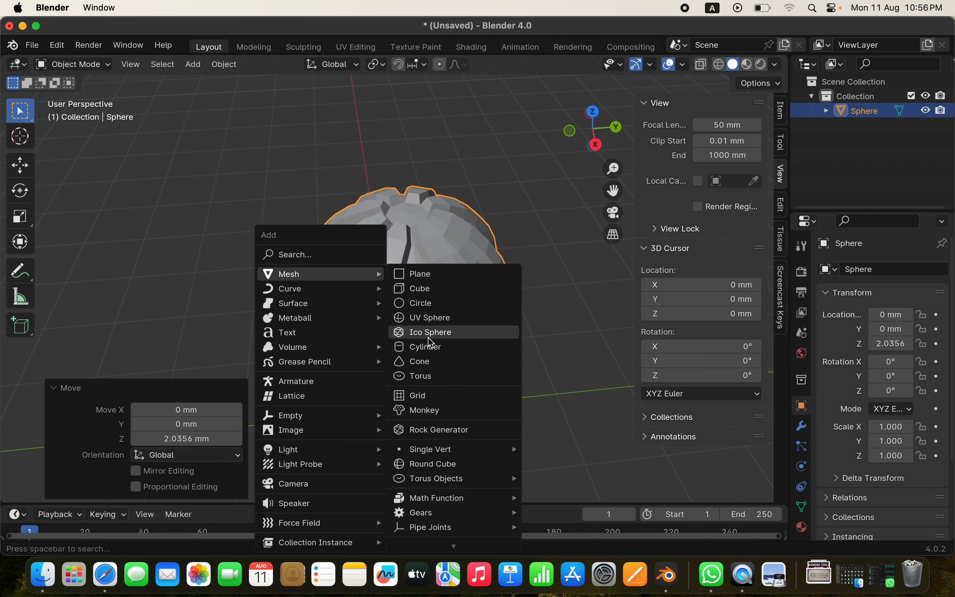
{"action": "left_click", "coordinate": [431, 362]}
{"action": "middle_click_drag", "start_coordinate": [389, 377], "coordinate": [395, 306]}
{"action": "left_click", "coordinate": [594, 143]}
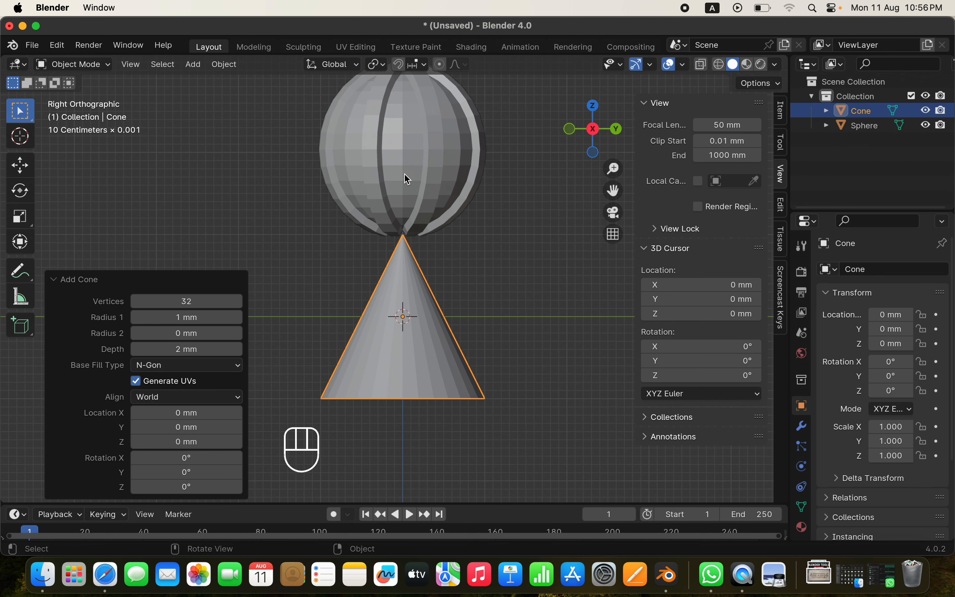
{"action": "middle_click_drag", "start_coordinate": [407, 180], "coordinate": [417, 267], "text": "shift"}
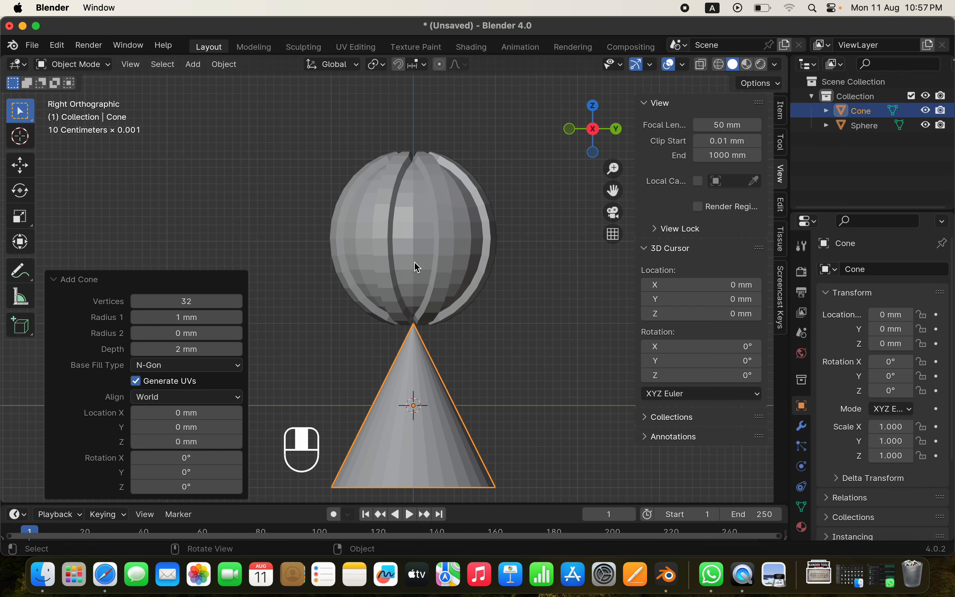
Move the cone up along Z by about 3.93 mm and scale it uniformly to about 0.27
{"action": "key", "text": "g"}
{"action": "right_click", "coordinate": [430, 218]}
{"action": "key", "text": "g"}
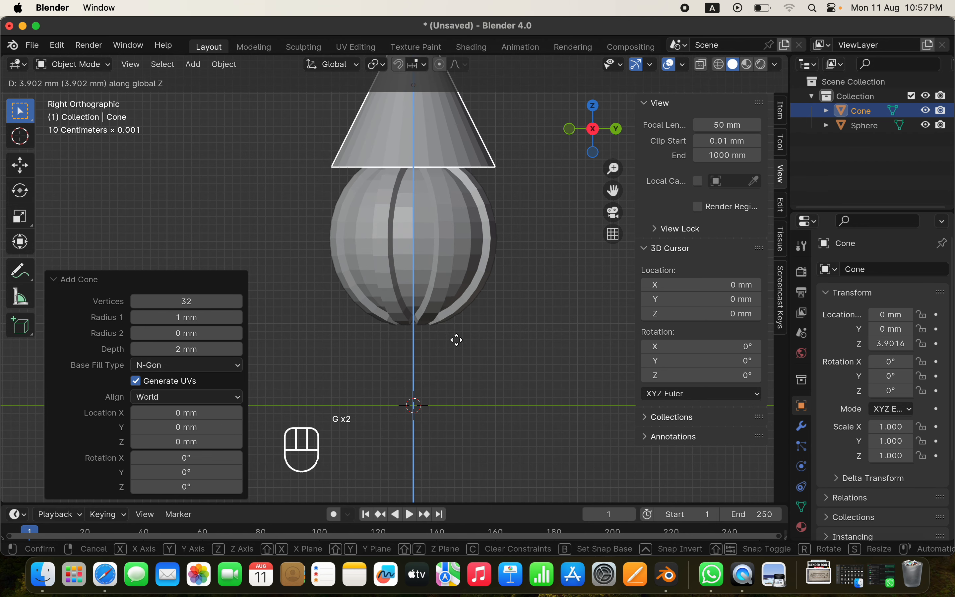
{"action": "left_click", "coordinate": [460, 343]}
{"action": "middle_click_drag", "start_coordinate": [511, 245], "coordinate": [502, 318], "text": "shift"}
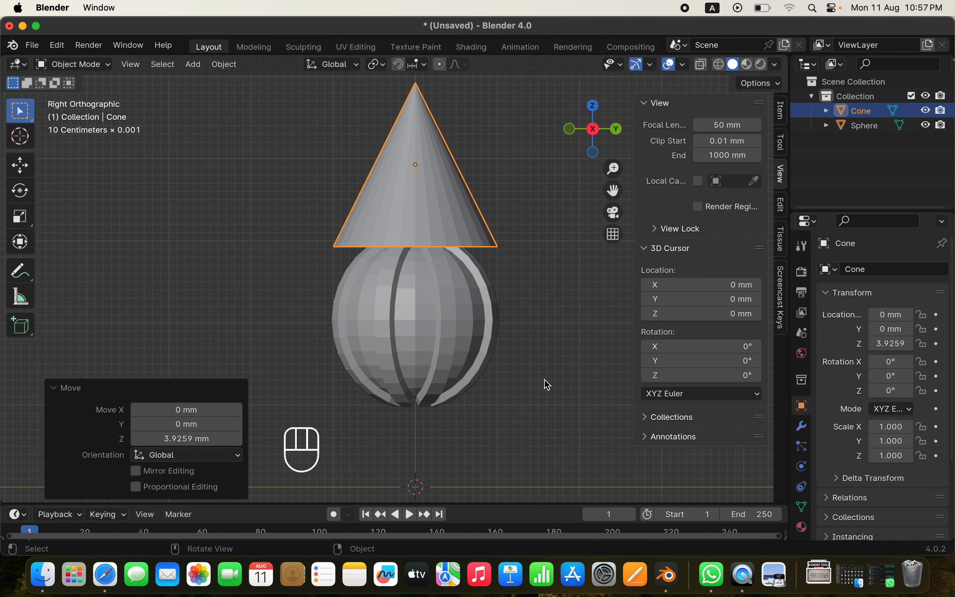
{"action": "key", "text": "s"}
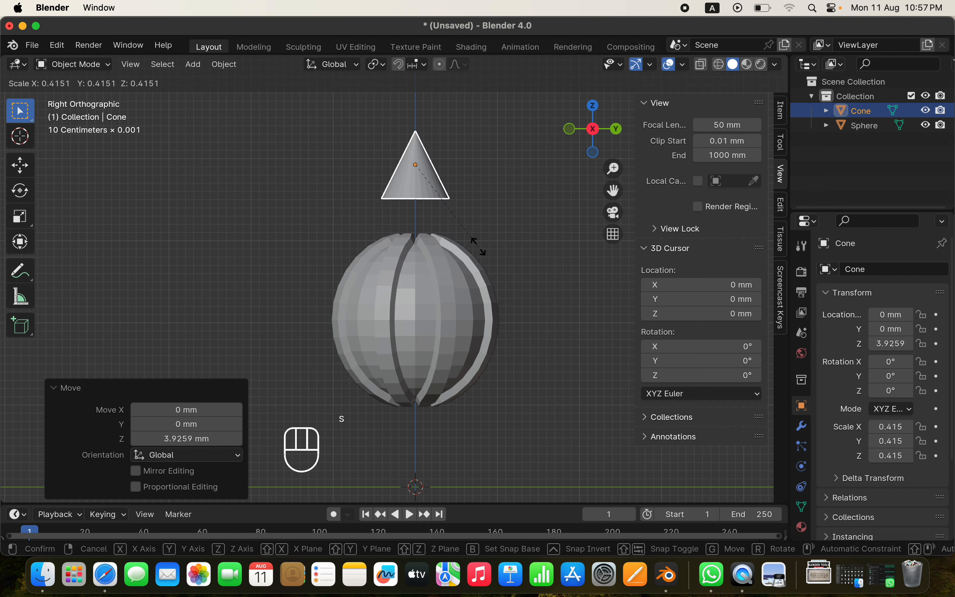
{"action": "left_click", "coordinate": [454, 219]}
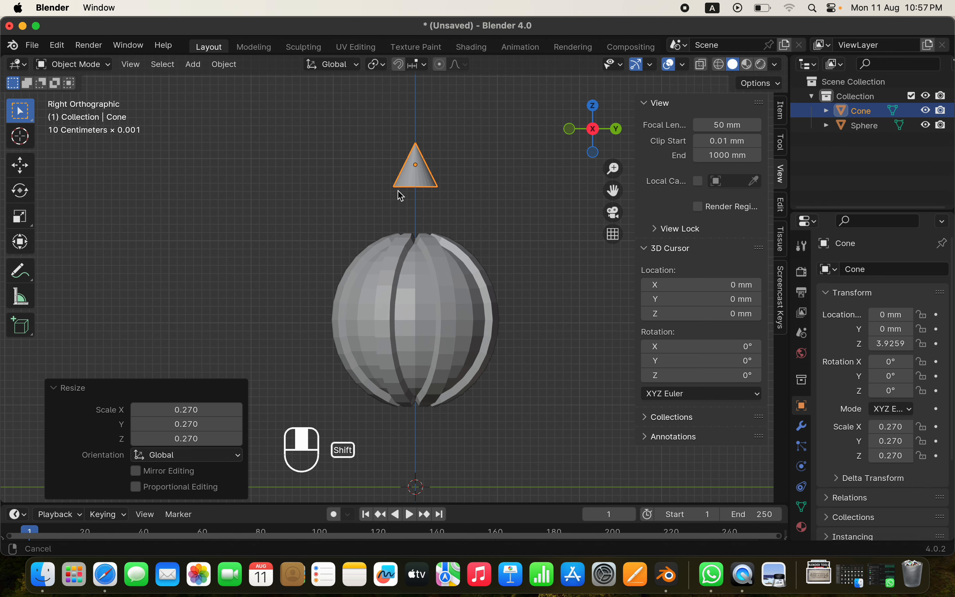
Try lowering the small cone along Z onto the sphere's top and resizing it, and undo both changes
{"action": "scroll", "coordinate": [409, 241], "scroll_direction": "up", "scroll_amount": 3}
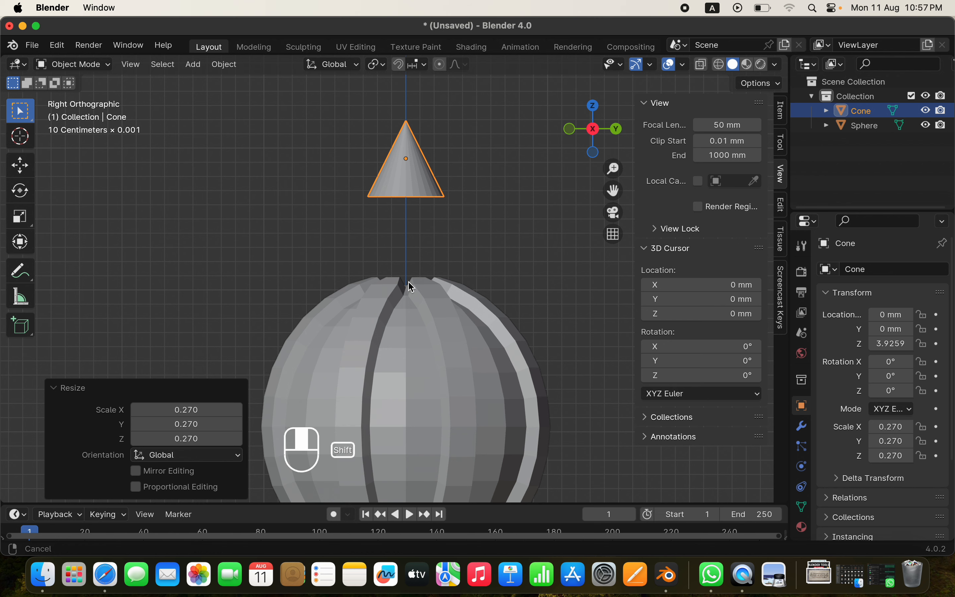
{"action": "middle_click_drag", "start_coordinate": [411, 287], "coordinate": [397, 243], "text": "shift"}
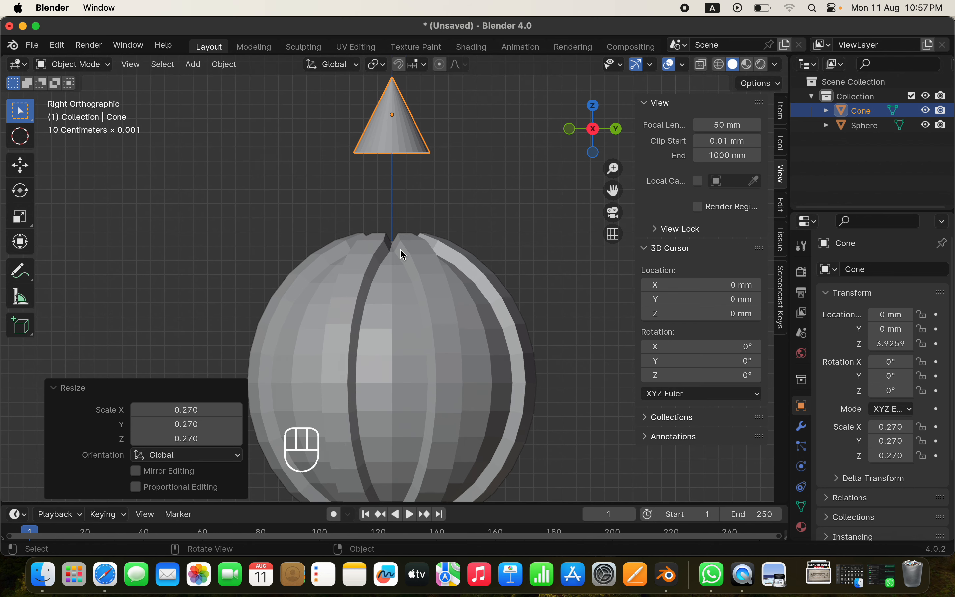
{"action": "middle_click_drag", "start_coordinate": [367, 209], "coordinate": [376, 218], "text": "shift"}
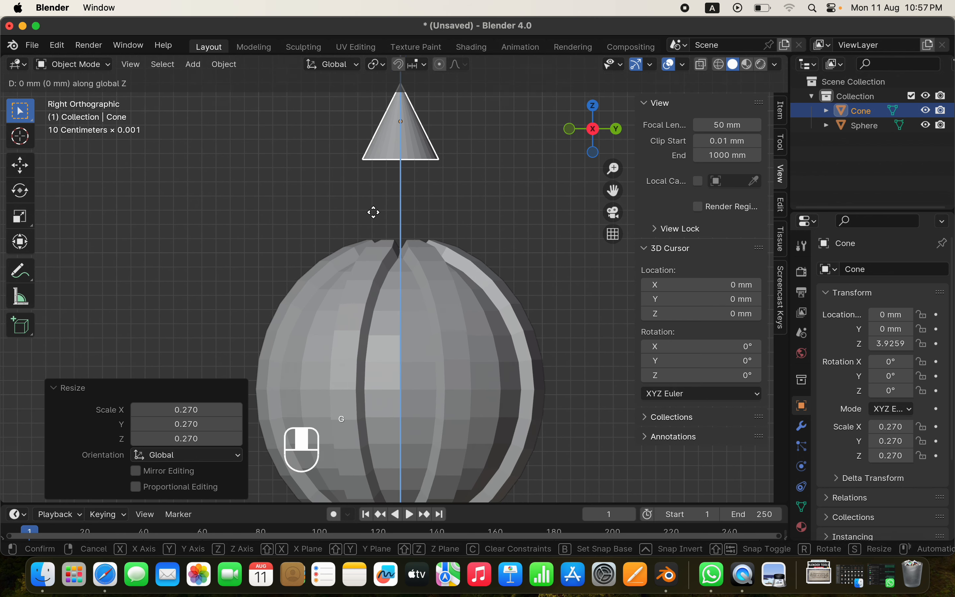
{"action": "left_click", "coordinate": [376, 310]}
{"action": "middle_click_drag", "start_coordinate": [376, 310], "coordinate": [330, 266]}
{"action": "key", "text": "s"}
{"action": "left_click", "coordinate": [486, 344]}
{"action": "scroll", "coordinate": [331, 262], "scroll_direction": "down", "scroll_amount": 5}
{"action": "scroll", "coordinate": [302, 313], "scroll_direction": "up", "scroll_amount": 5}
{"action": "key", "text": "super+z"}
{"action": "key", "text": "super+z"}
Add a torus with a 1 mm major and 0.25 mm minor radius, and scale it uniformly to about 0.2
{"action": "key", "text": "shift+a"}
{"action": "mouse_move", "coordinate": [331, 266]}
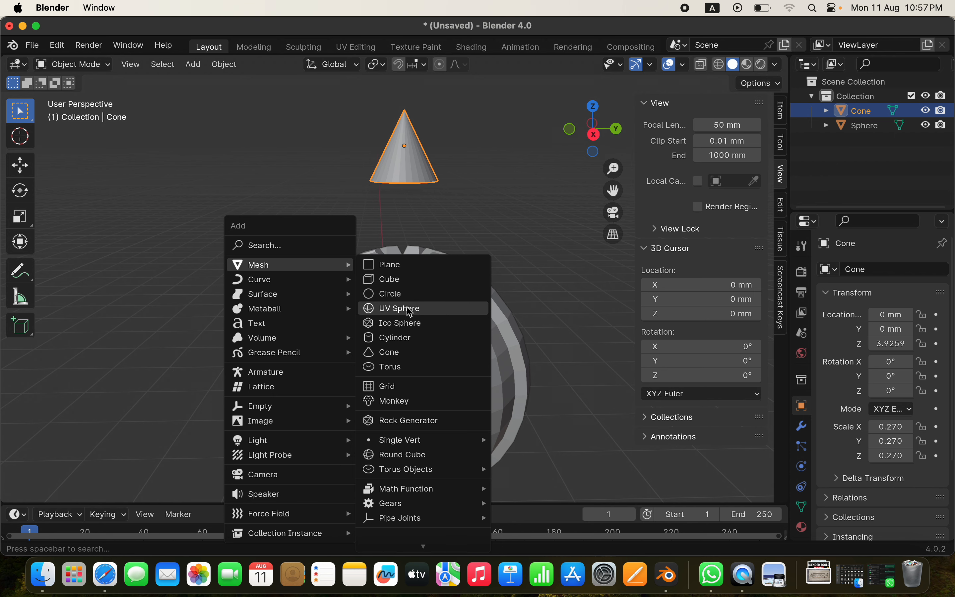
{"action": "left_click", "coordinate": [403, 368]}
{"action": "scroll", "coordinate": [371, 300], "scroll_direction": "down", "scroll_amount": 3}
{"action": "middle_click_drag", "start_coordinate": [370, 300], "coordinate": [356, 276]}
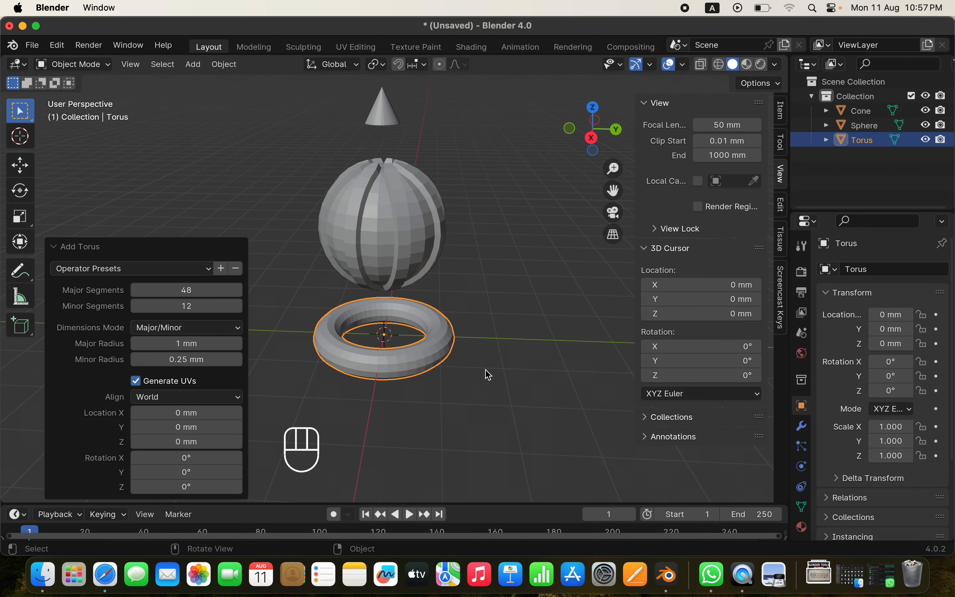
{"action": "key", "text": "s"}
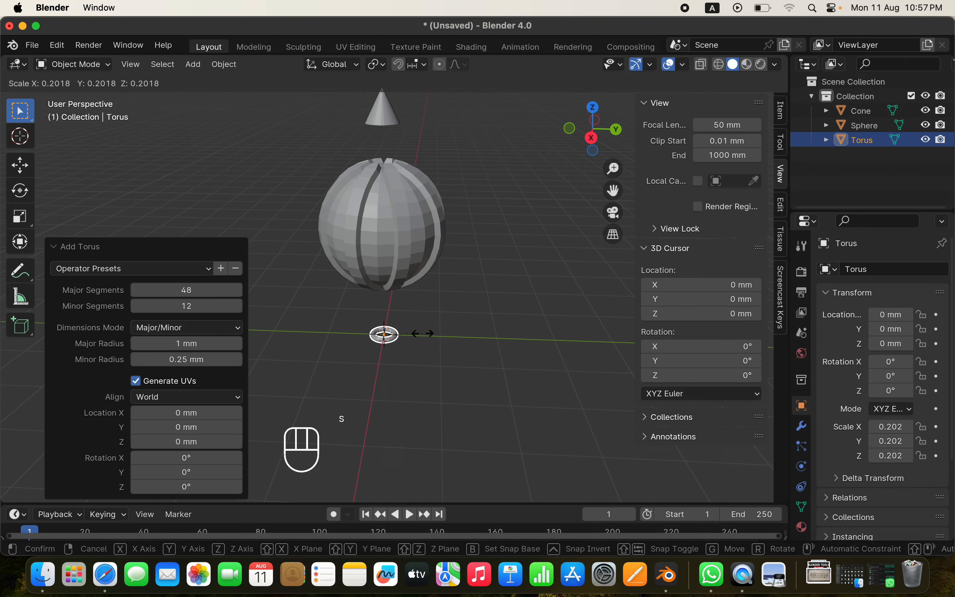
{"action": "left_click", "coordinate": [371, 327]}
Move the small torus up along Z by about 3.14 mm onto the sphere's top
{"action": "middle_click_drag", "start_coordinate": [371, 327], "coordinate": [390, 302]}
{"action": "key", "text": "g"}
{"action": "key", "text": "z"}
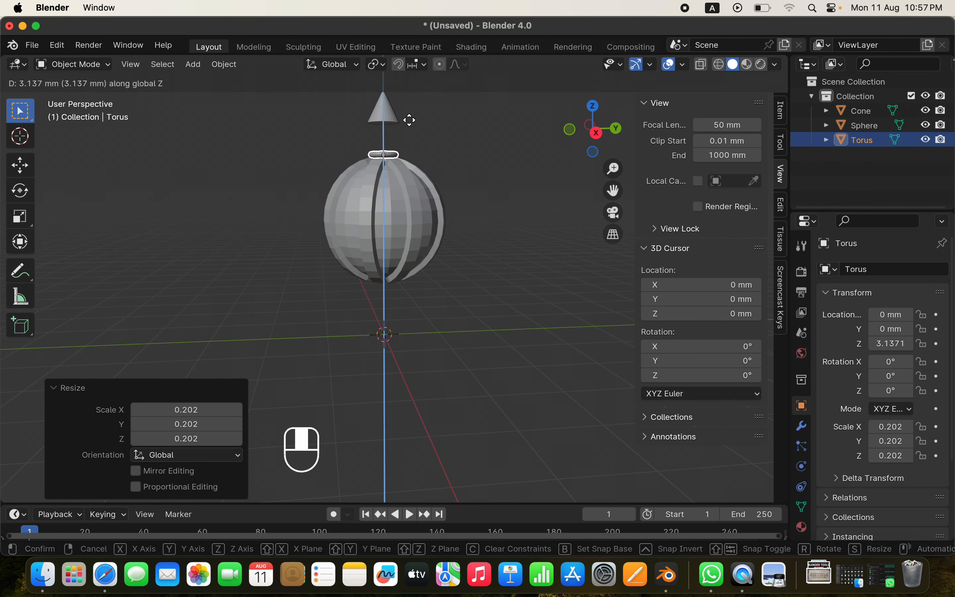
{"action": "left_click", "coordinate": [409, 120]}
Examine how the torus sits over the sphere's top pole from the side and above
{"action": "scroll", "coordinate": [364, 115], "scroll_direction": "up", "scroll_amount": 5}
{"action": "scroll", "coordinate": [342, 315], "scroll_direction": "down", "scroll_amount": 2}
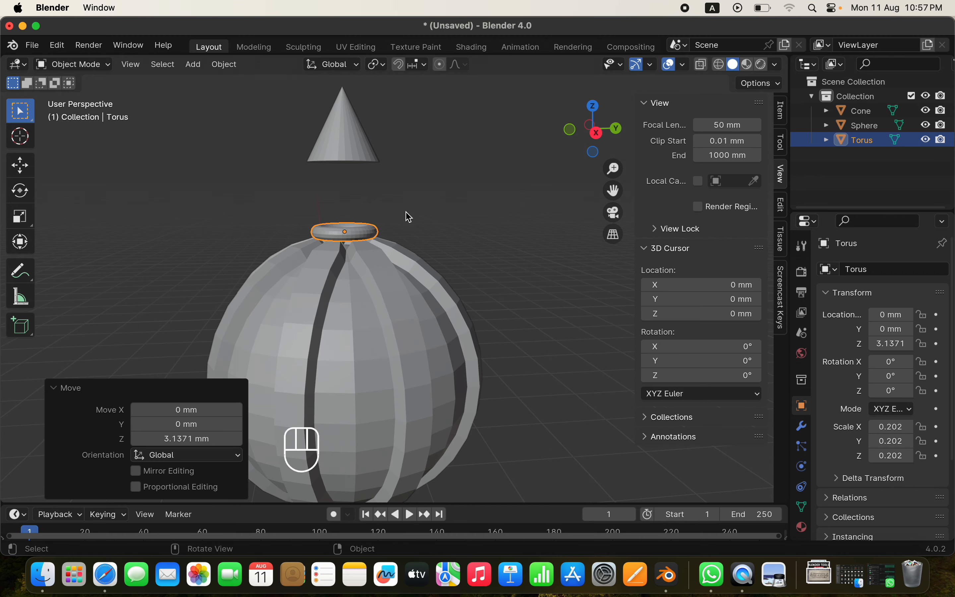
{"action": "middle_click_drag", "start_coordinate": [406, 212], "coordinate": [396, 278], "text": "shift"}
{"action": "left_click", "coordinate": [593, 141]}
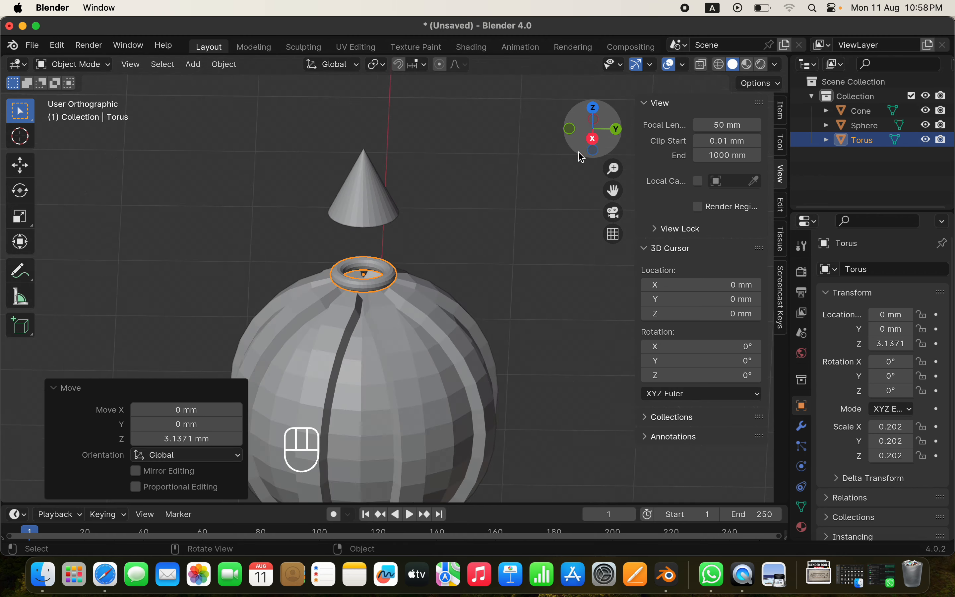
{"action": "scroll", "coordinate": [388, 239], "scroll_direction": "up", "scroll_amount": 4}
{"action": "middle_click_drag", "start_coordinate": [340, 236], "coordinate": [462, 219], "text": "shift"}
{"action": "middle_click_drag", "start_coordinate": [463, 288], "coordinate": [429, 276]}
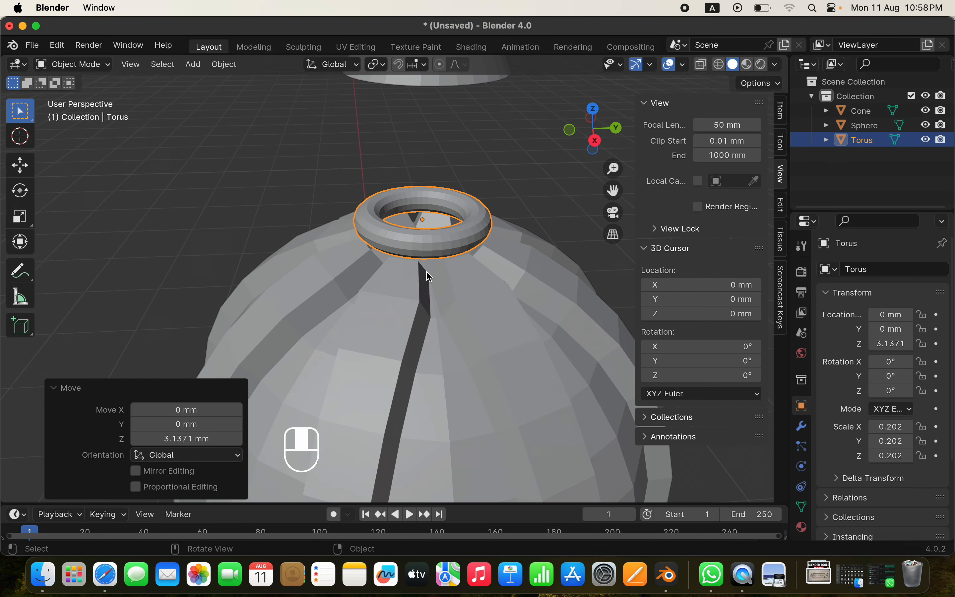
Fatten the torus's whole mesh in Edit Mode with a Shrink/Fatten offset of about 0.29 mm, and return to Object Mode
{"action": "key", "text": "s"}
{"action": "right_click", "coordinate": [430, 293]}
{"action": "key", "text": "Tab"}
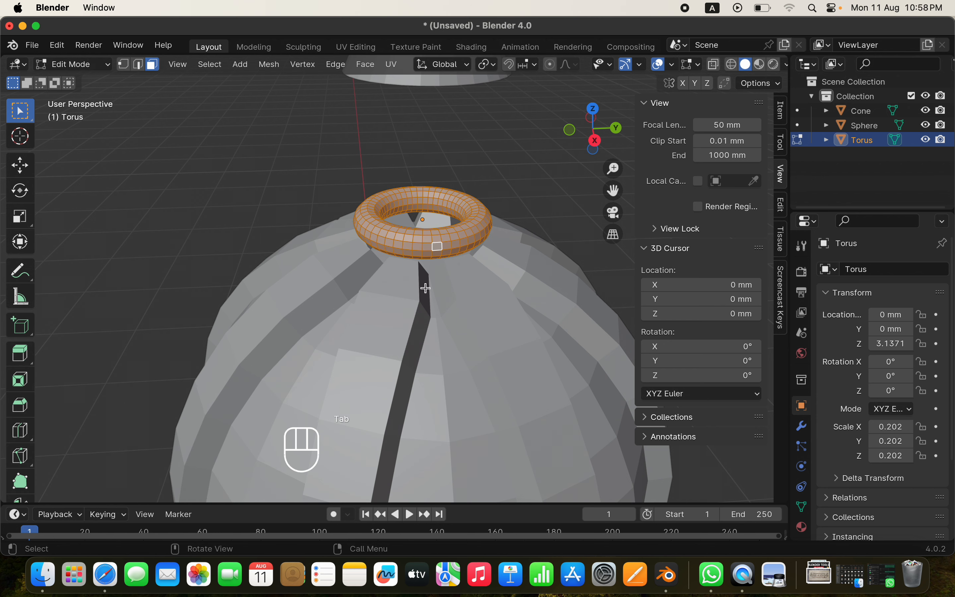
{"action": "key", "text": "alt+s"}
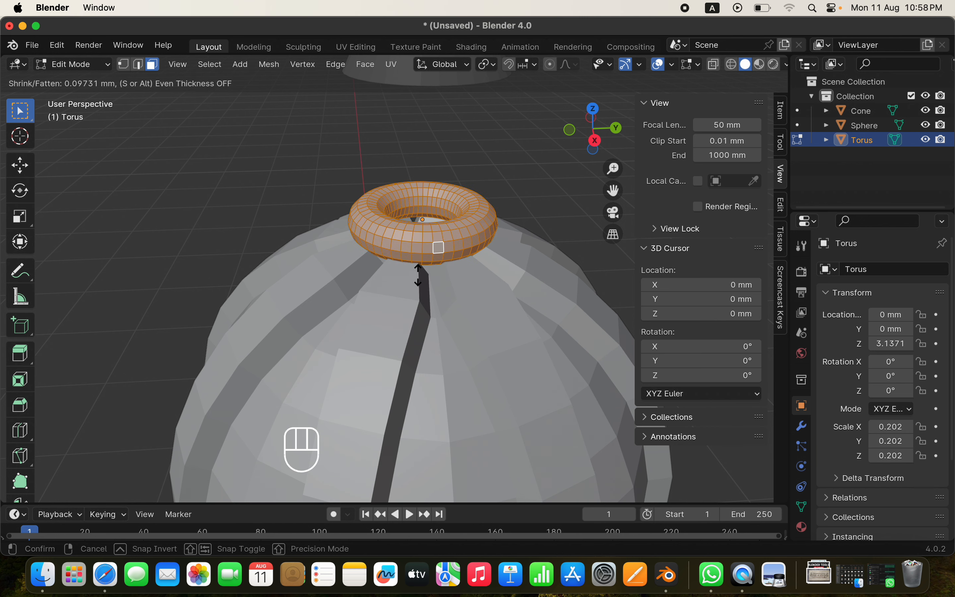
{"action": "left_click", "coordinate": [419, 248]}
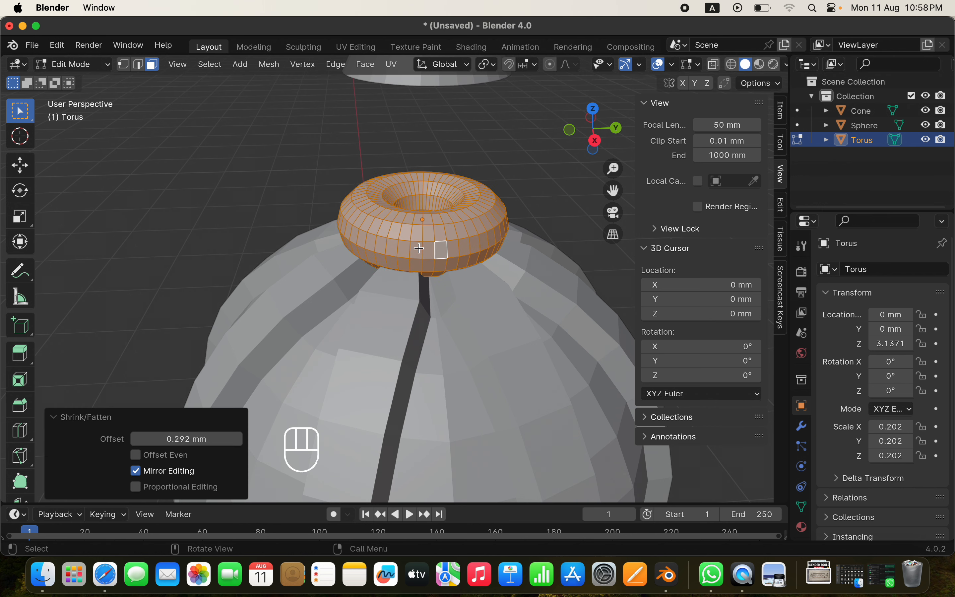
{"action": "key", "text": "Tab"}
Lower the fattened torus along Z by about 0.086 mm into the ribbed sphere's top
{"action": "mouse_move", "coordinate": [421, 253]}
{"action": "middle_mouse_down"}
{"action": "mouse_move", "coordinate": [400, 309]}
{"action": "mouse_move", "coordinate": [425, 265]}
{"action": "middle_mouse_up"}
{"action": "key", "text": "g"}
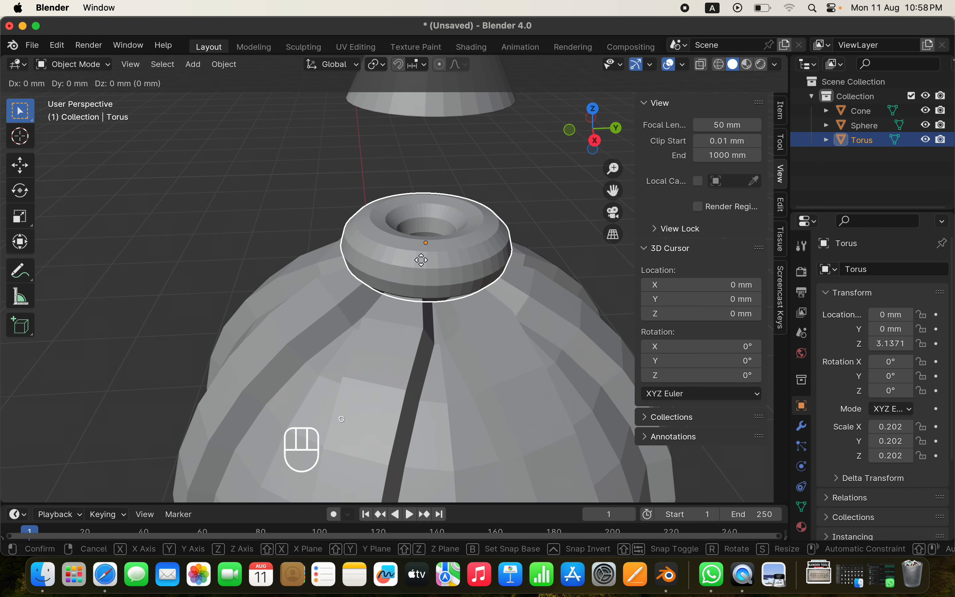
{"action": "key", "text": "z"}
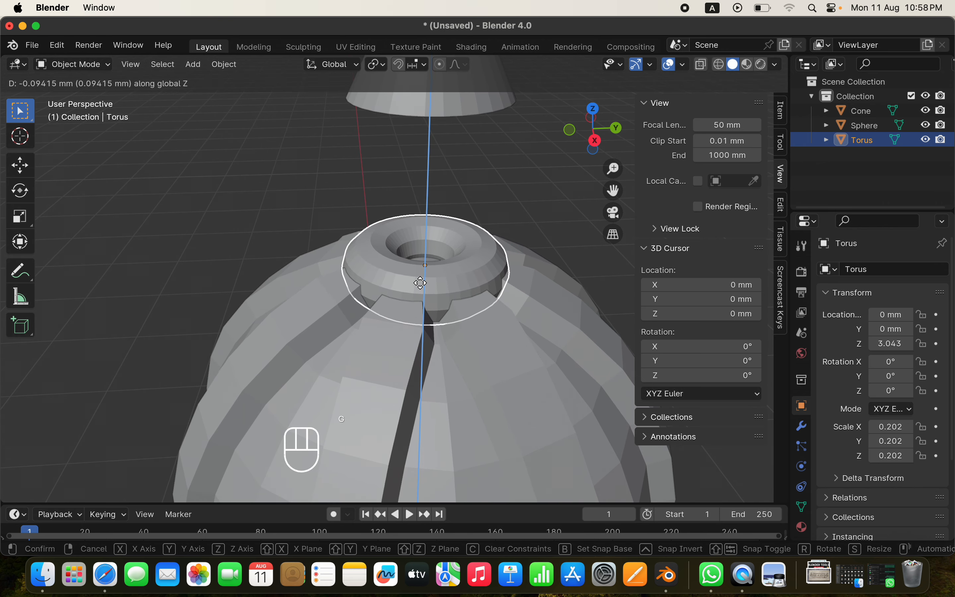
{"action": "left_click", "coordinate": [420, 280]}
Examine from the side and above how the lowered torus meets the sphere's ribs, with nothing selected
{"action": "middle_click_drag", "start_coordinate": [399, 285], "coordinate": [428, 243], "text": "shift"}
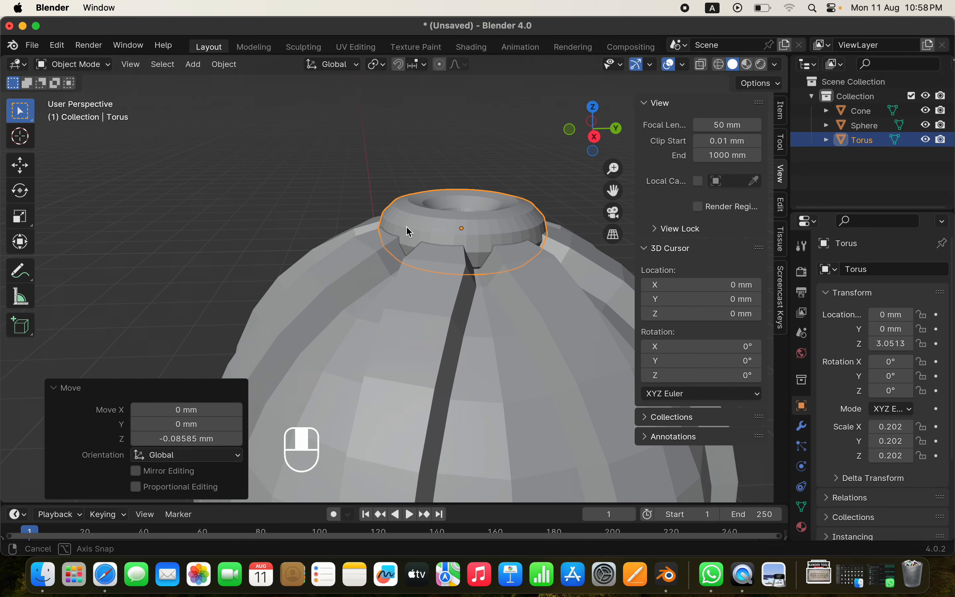
{"action": "scroll", "coordinate": [427, 244], "scroll_direction": "down", "scroll_amount": 6}
{"action": "left_click", "coordinate": [579, 136]}
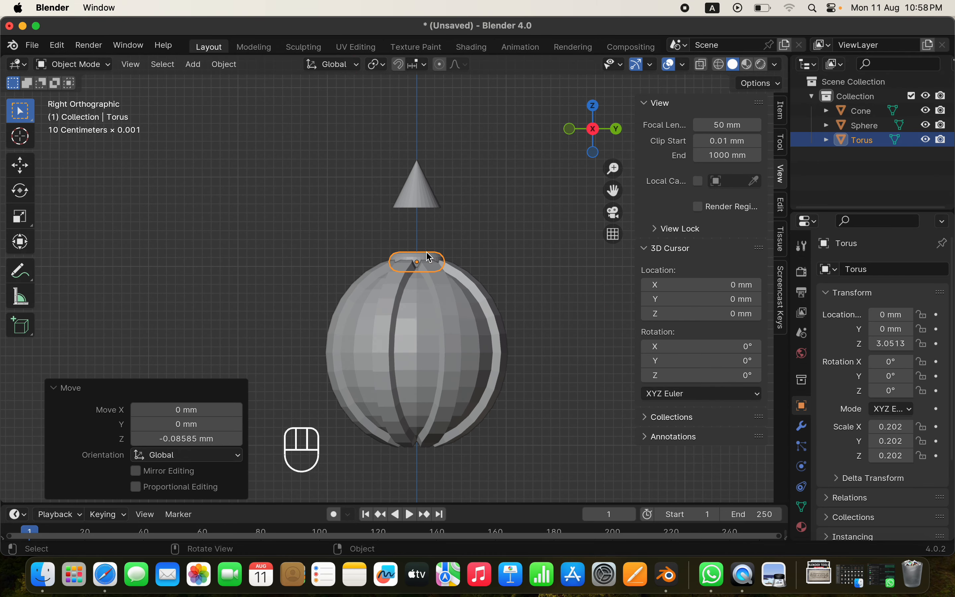
{"action": "scroll", "coordinate": [405, 262], "scroll_direction": "up", "scroll_amount": 6}
{"action": "middle_click_drag", "start_coordinate": [406, 262], "coordinate": [375, 234], "text": "shift"}
{"action": "left_click", "coordinate": [266, 193]}
{"action": "scroll", "coordinate": [329, 237], "scroll_direction": "down", "scroll_amount": 4}
{"action": "scroll", "coordinate": [375, 234], "scroll_direction": "up", "scroll_amount": 4}
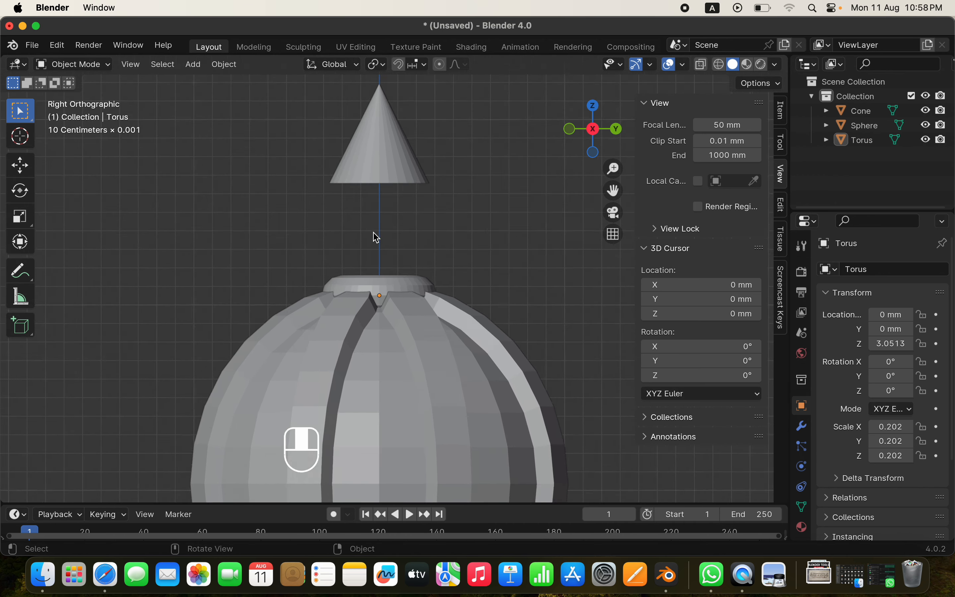
{"action": "middle_click_drag", "start_coordinate": [382, 295], "coordinate": [385, 259]}
Add a UV sphere with 16 segments, 16 rings and a 1 mm radius, and scale it uniformly to about 0.33
{"action": "key", "text": "shift+a"}
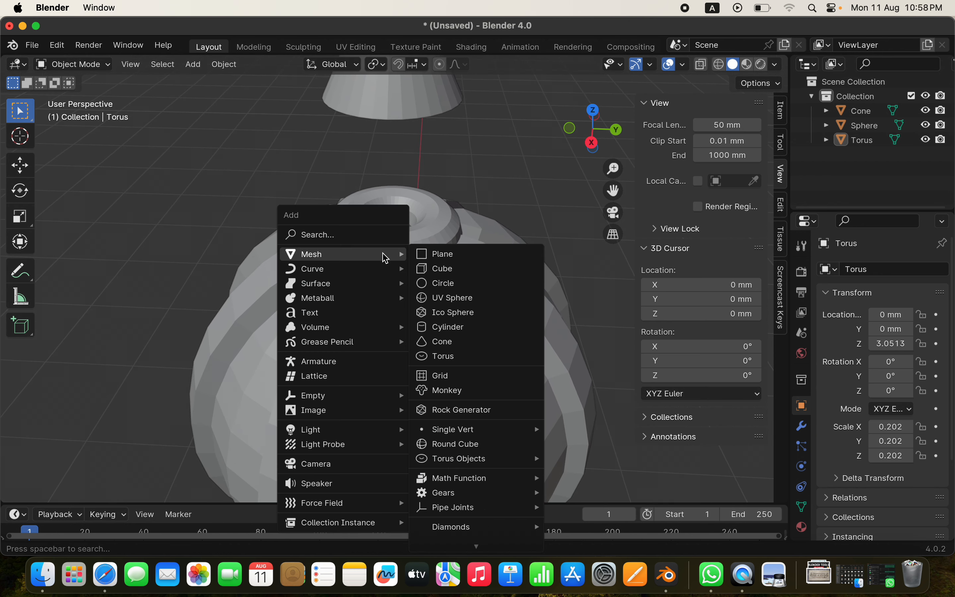
{"action": "left_click", "coordinate": [457, 299]}
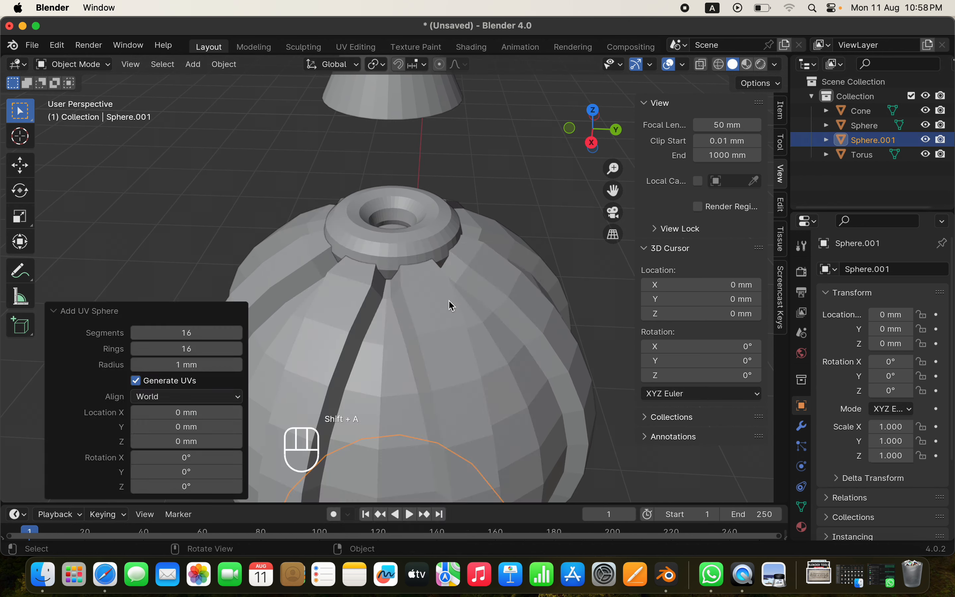
{"action": "scroll", "coordinate": [433, 239], "scroll_direction": "down", "scroll_amount": 6}
{"action": "key", "text": "s"}
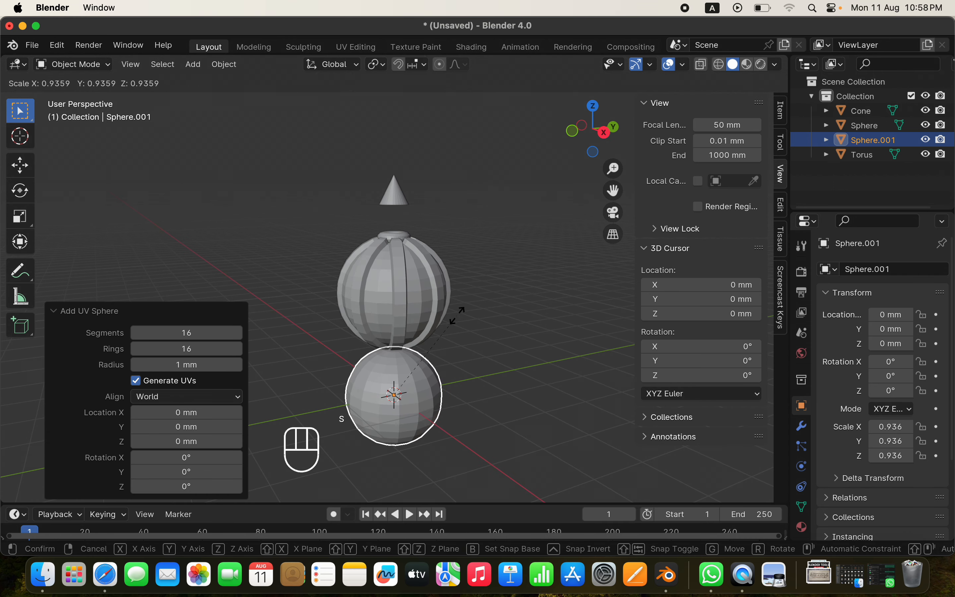
{"action": "left_click", "coordinate": [416, 368]}
Move the small sphere up along Z by about 2.79 mm into the upper part of the ribbed sphere
{"action": "key", "text": "g"}
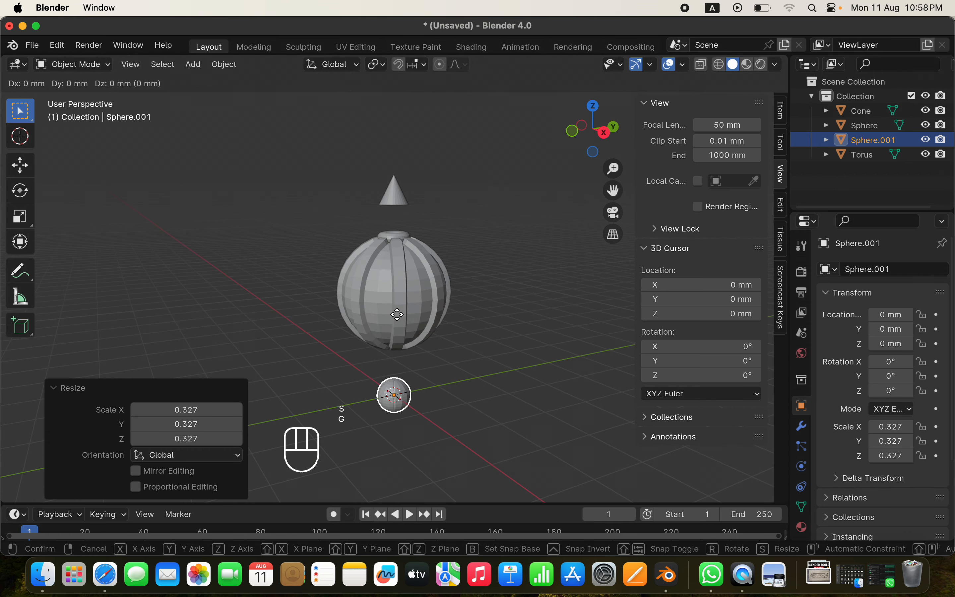
{"action": "key", "text": "z"}
{"action": "left_click", "coordinate": [410, 173]}
Raise the small sphere along Z by about 0.15 mm so it pokes through the torus, working in back view
{"action": "scroll", "coordinate": [394, 225], "scroll_direction": "up", "scroll_amount": 7}
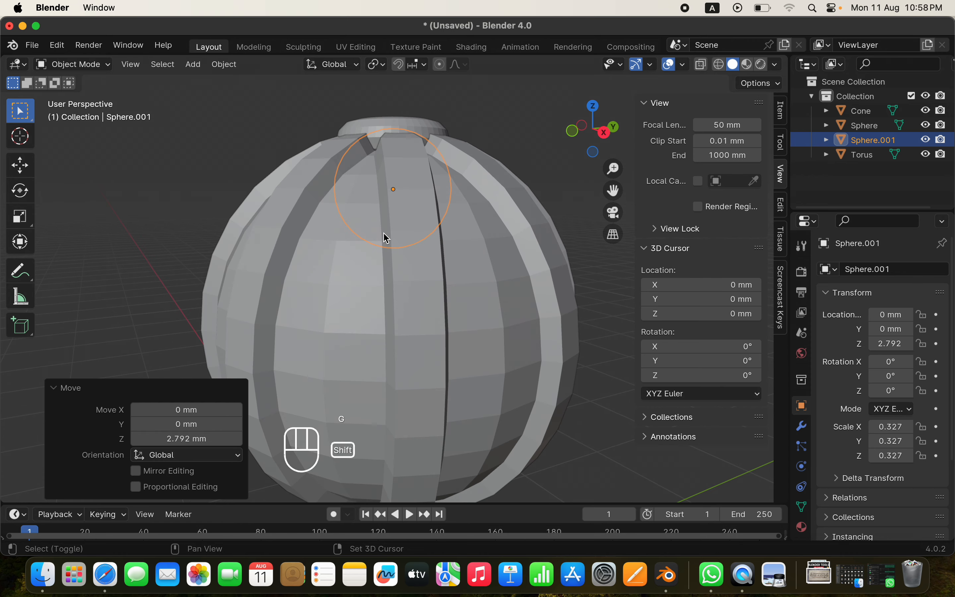
{"action": "middle_click_drag", "start_coordinate": [384, 236], "coordinate": [366, 296], "text": "shift"}
{"action": "scroll", "coordinate": [394, 270], "scroll_direction": "up", "scroll_amount": 4}
{"action": "left_click", "coordinate": [613, 126]}
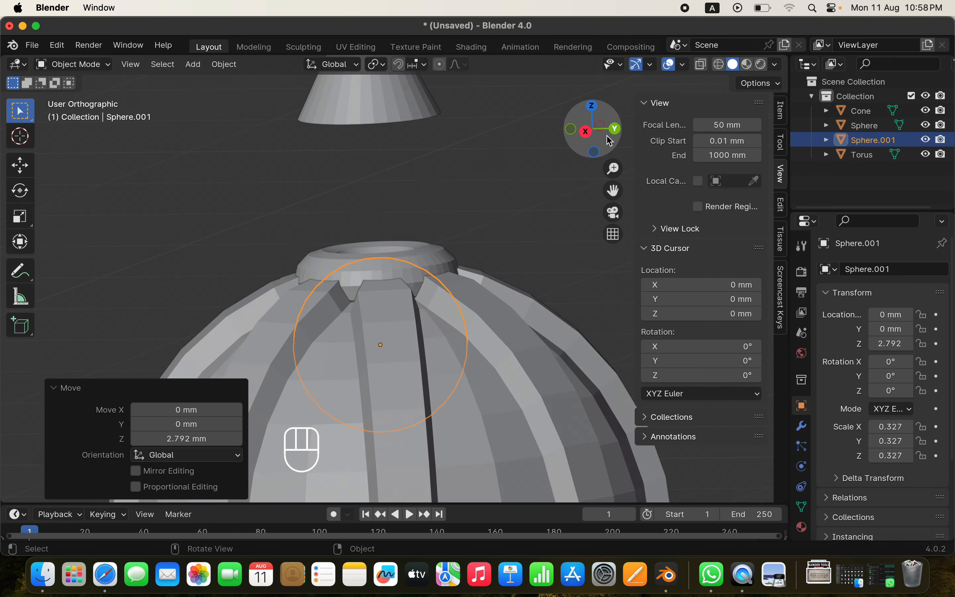
{"action": "scroll", "coordinate": [412, 215], "scroll_direction": "down", "scroll_amount": 3}
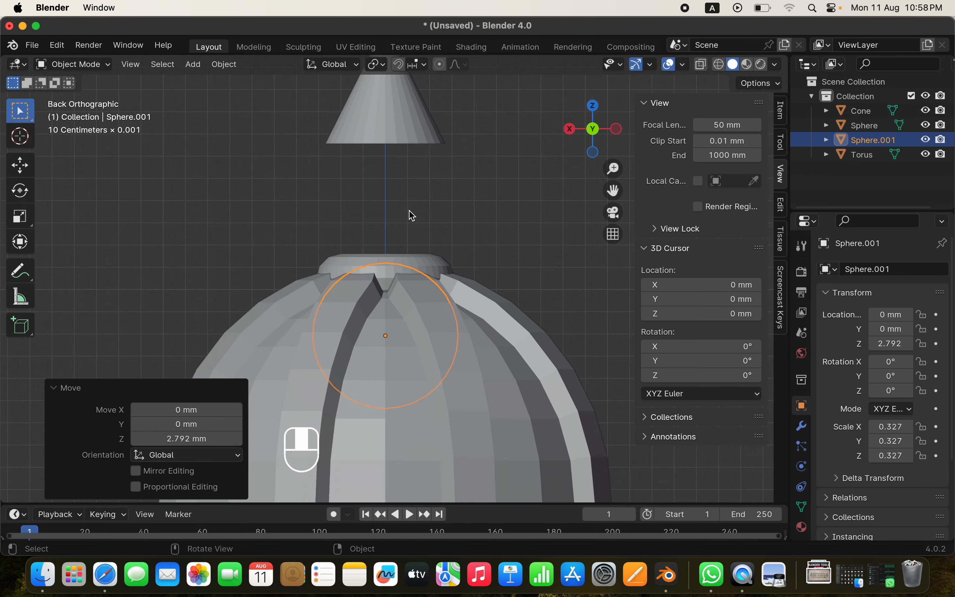
{"action": "key", "text": "g"}
{"action": "key", "text": "z"}
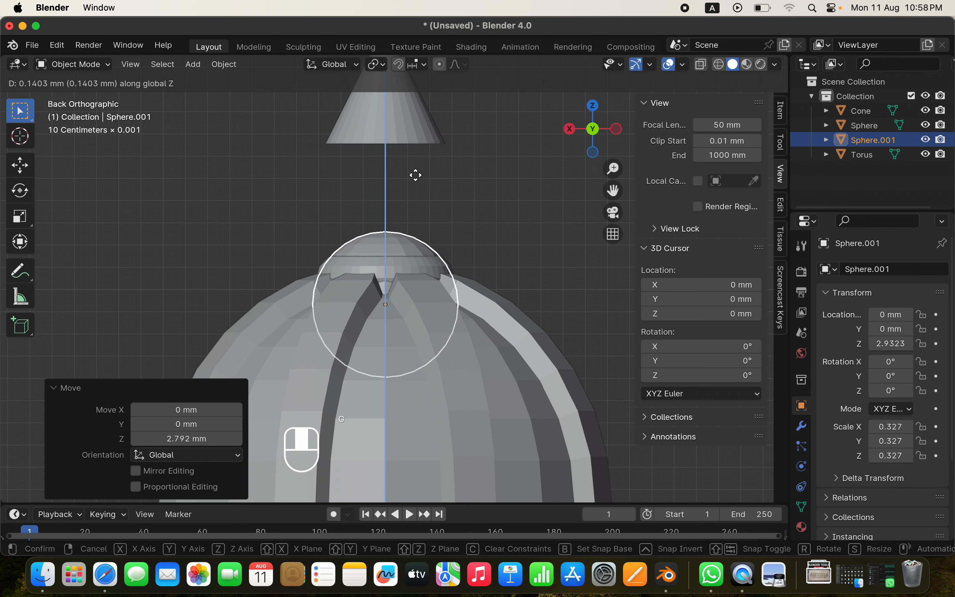
{"action": "left_click", "coordinate": [417, 179]}
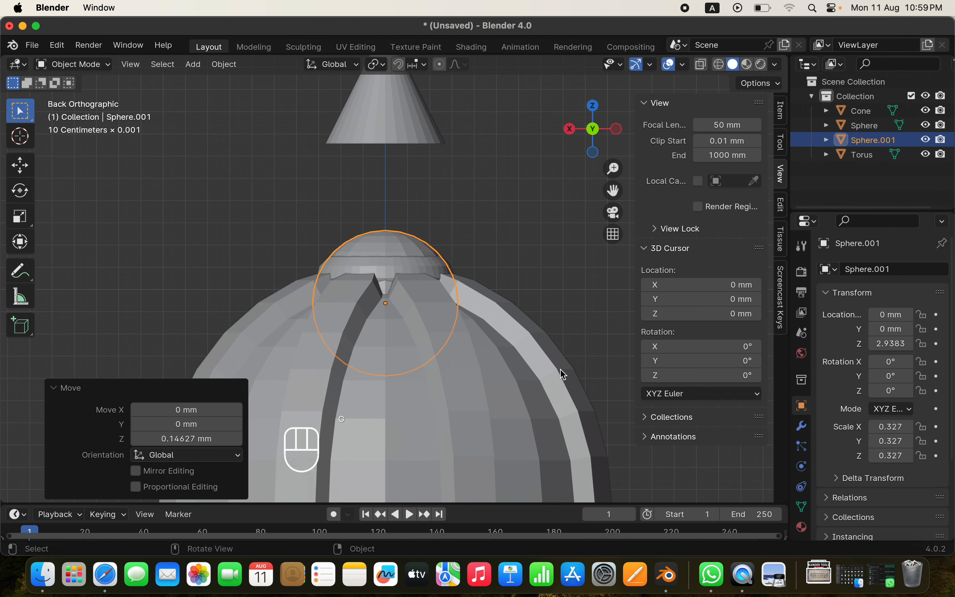
Scale the small sphere uniformly by about 0.82 and raise it along Z by about 0.07 mm as a dome inside the torus
{"action": "key", "text": "s"}
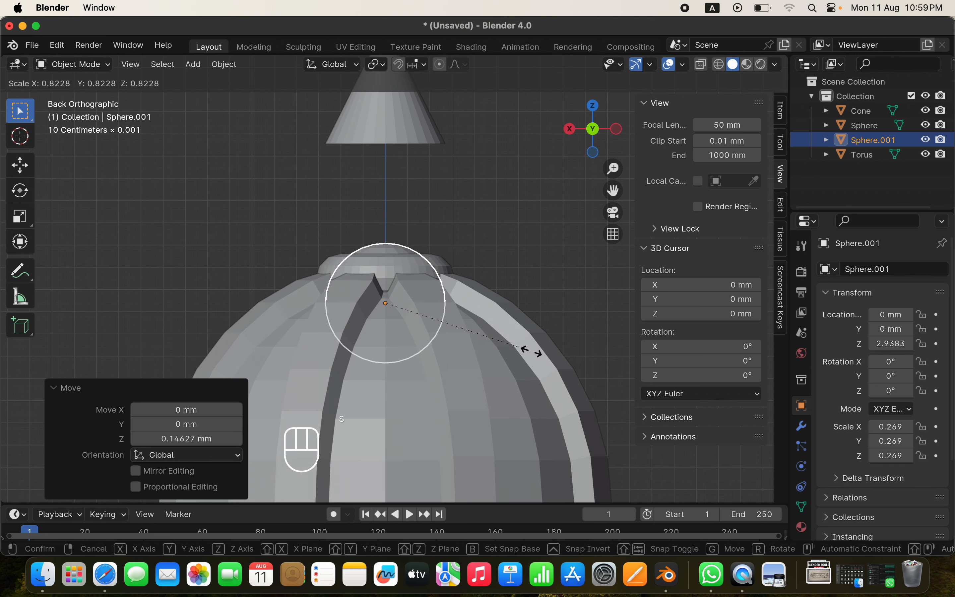
{"action": "left_click", "coordinate": [531, 351]}
{"action": "scroll", "coordinate": [407, 276], "scroll_direction": "up", "scroll_amount": 2}
{"action": "key", "text": "g"}
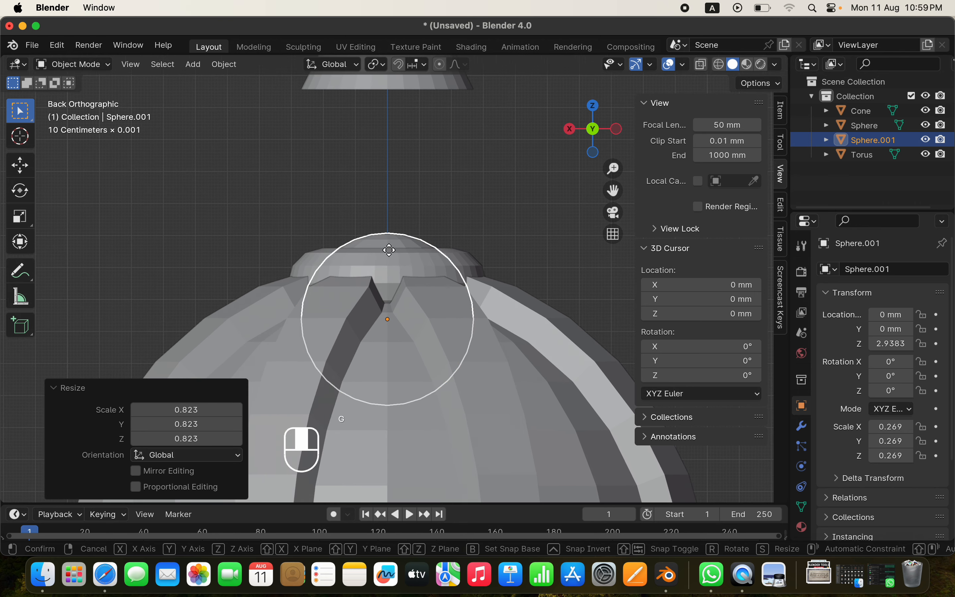
{"action": "key", "text": "z"}
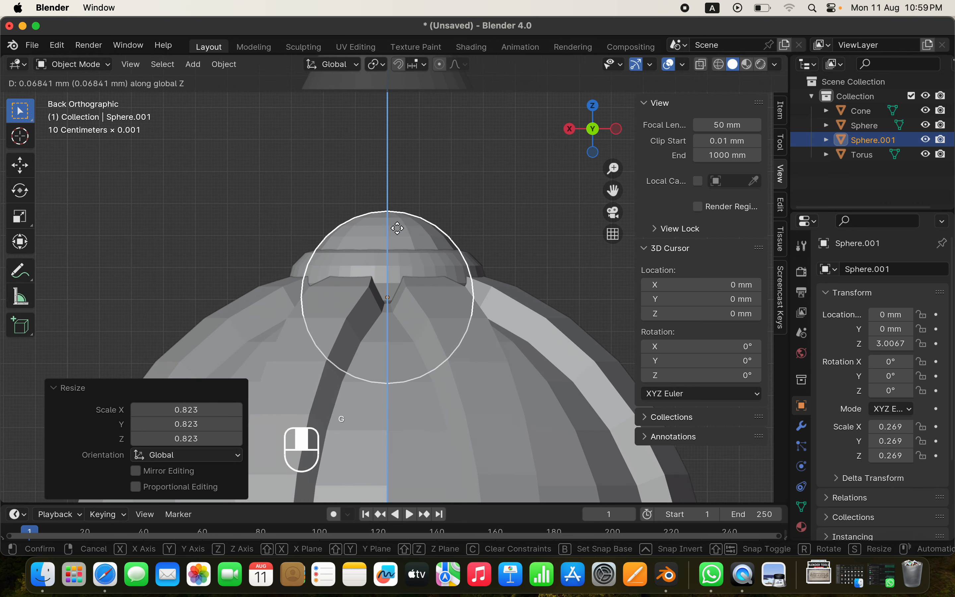
{"action": "left_click", "coordinate": [397, 228]}
{"action": "scroll", "coordinate": [399, 230], "scroll_direction": "down", "scroll_amount": 4}
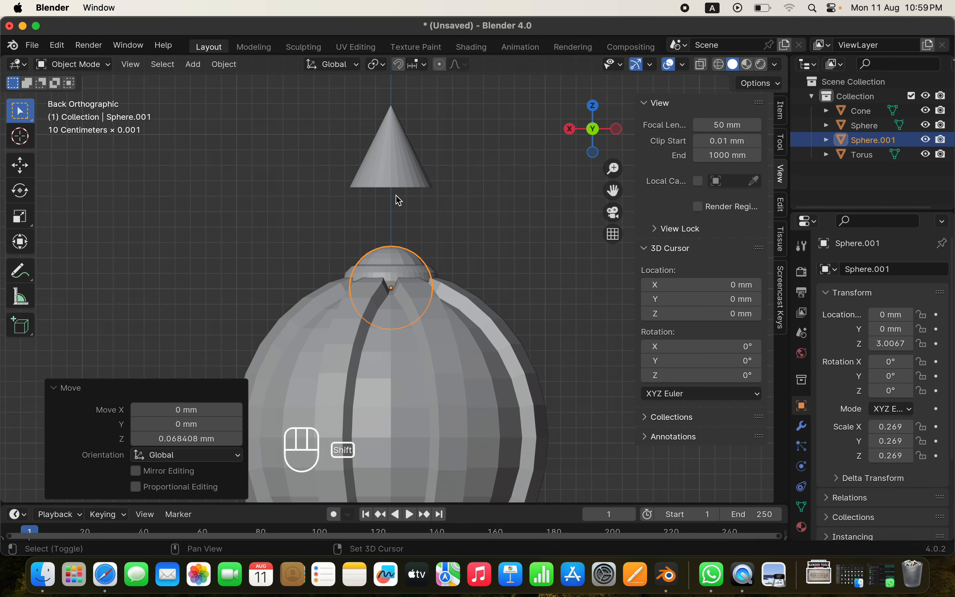
{"action": "left_click", "coordinate": [488, 253]}
Scale the cone above the dome uniformly by about 0.74
{"action": "middle_click_drag", "start_coordinate": [420, 215], "coordinate": [409, 269]}
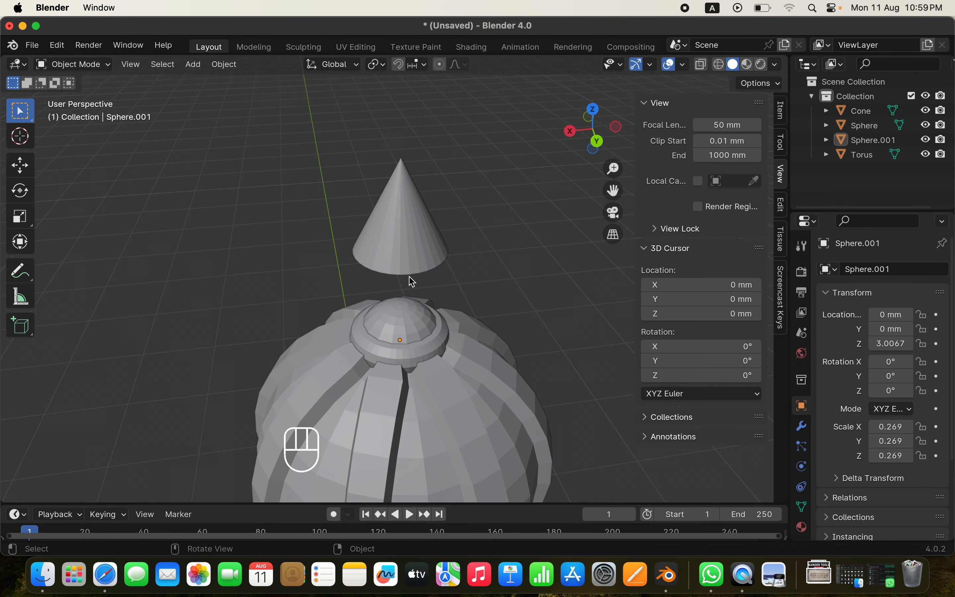
{"action": "middle_click_drag", "start_coordinate": [414, 309], "coordinate": [366, 233]}
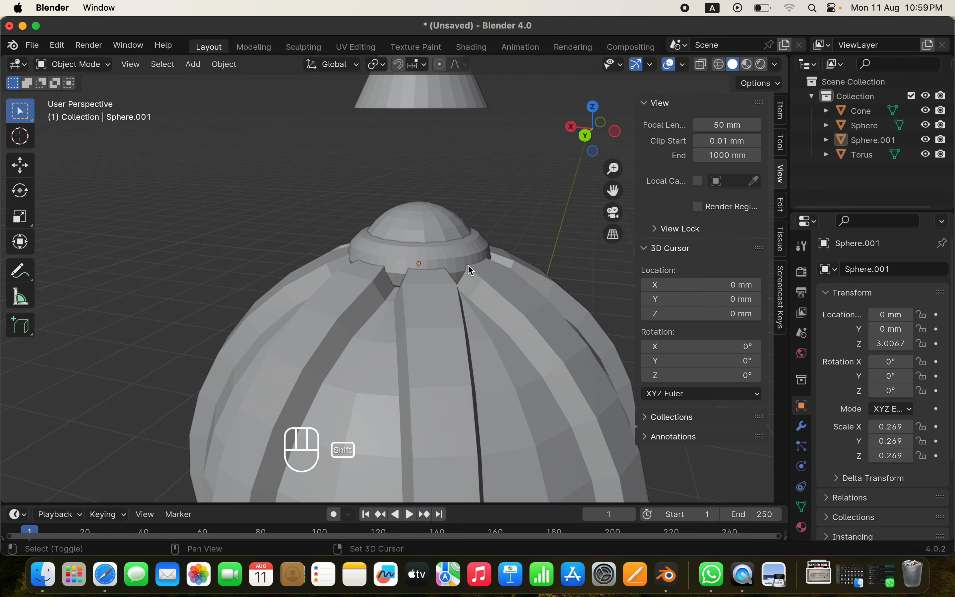
{"action": "middle_click_drag", "start_coordinate": [473, 271], "coordinate": [426, 288], "text": "shift"}
{"action": "left_click", "coordinate": [359, 135]}
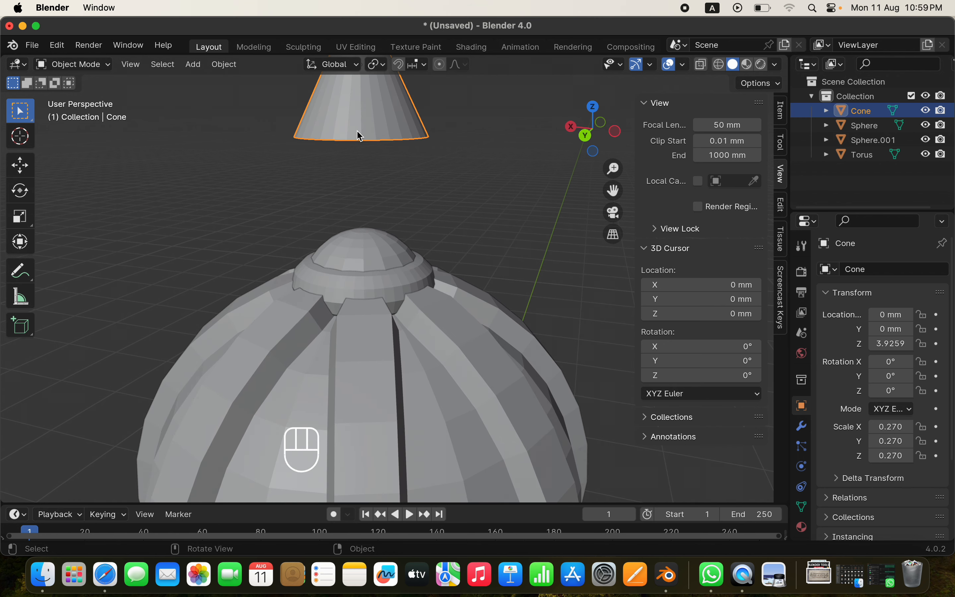
{"action": "key", "text": "s"}
{"action": "left_click", "coordinate": [450, 213]}
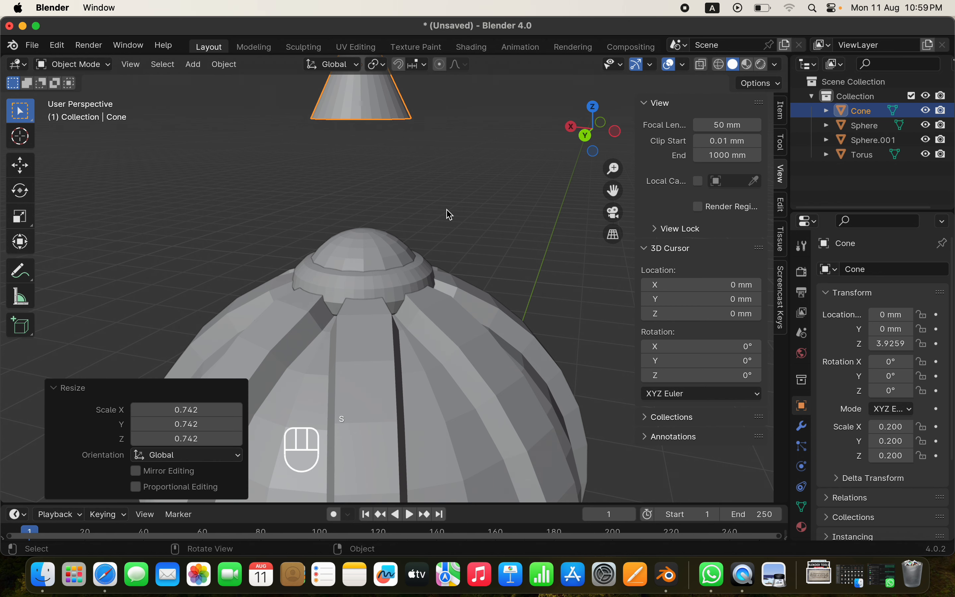
Lower the cone along Z by about 0.58 mm onto the small dome, and deselect it
{"action": "key", "text": "g"}
{"action": "key", "text": "z"}
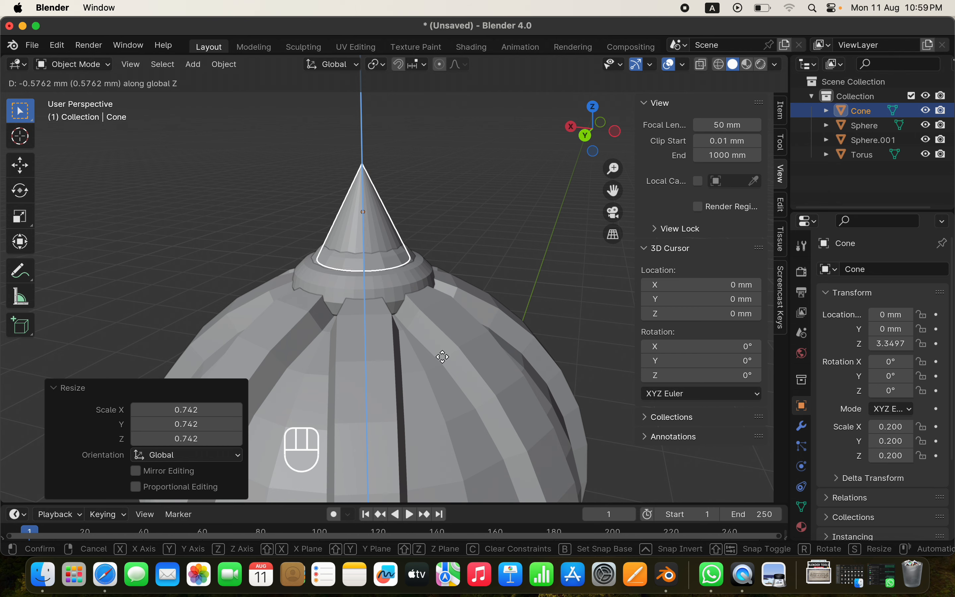
{"action": "left_click", "coordinate": [445, 362]}
{"action": "left_click", "coordinate": [476, 166]}
{"action": "scroll", "coordinate": [451, 276], "scroll_direction": "down", "scroll_amount": 5}
{"action": "middle_click_drag", "start_coordinate": [426, 292], "coordinate": [457, 167], "text": "shift"}
{"action": "middle_click_drag", "start_coordinate": [363, 293], "coordinate": [411, 325]}
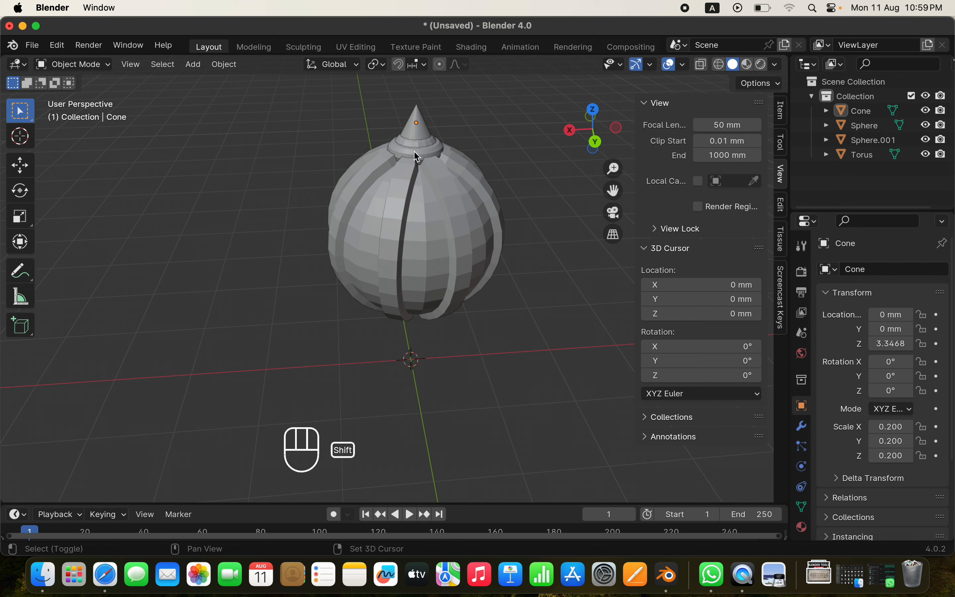
{"action": "left_click", "coordinate": [417, 197]}
{"action": "left_click", "coordinate": [401, 158], "text": "shift"}
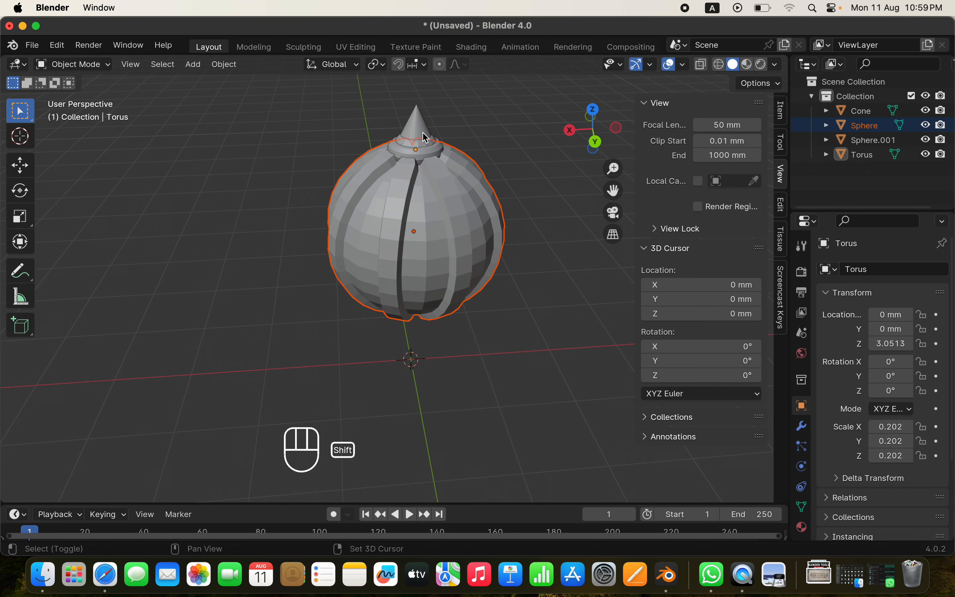
{"action": "left_click", "coordinate": [426, 137], "text": "shift"}
{"action": "key", "text": "super+z"}
{"action": "key", "text": "super+z"}
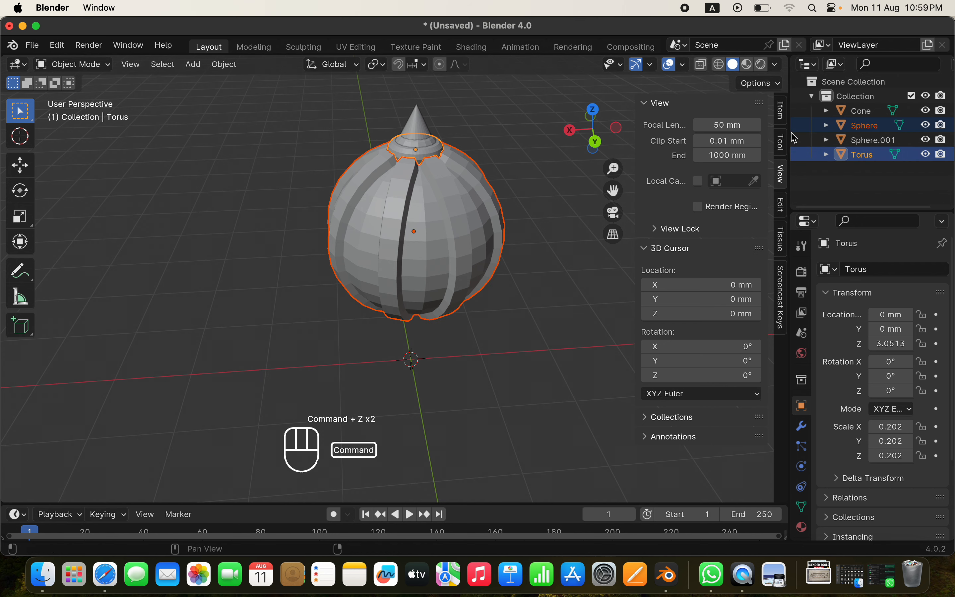
{"action": "key", "text": "super+z"}
{"action": "key", "text": "super+z"}
Select the cone, both spheres and the torus together, keeping the cone as the active object
{"action": "left_click", "coordinate": [872, 114]}
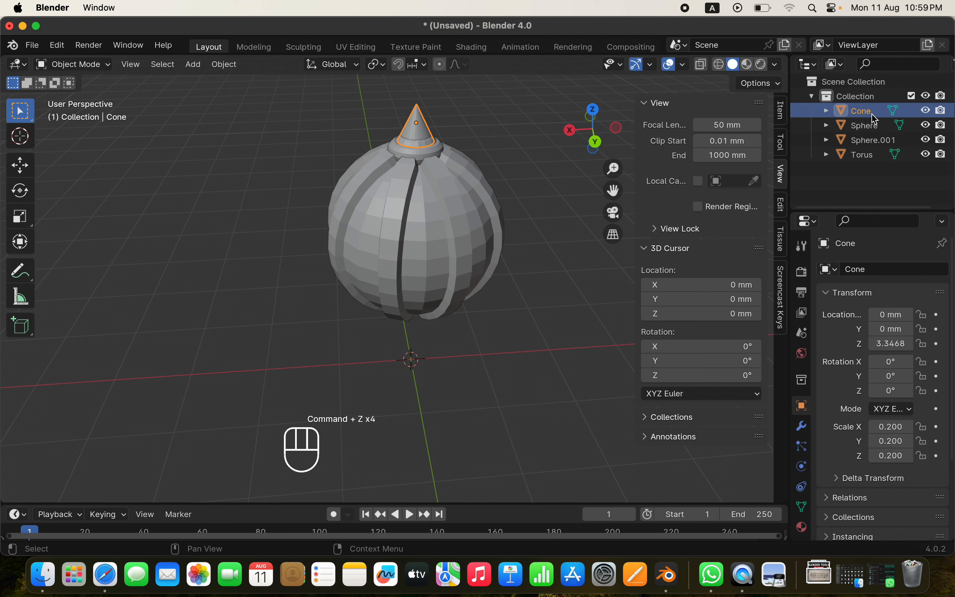
{"action": "left_click", "coordinate": [866, 166], "text": "shift"}
{"action": "key", "text": "super+z"}
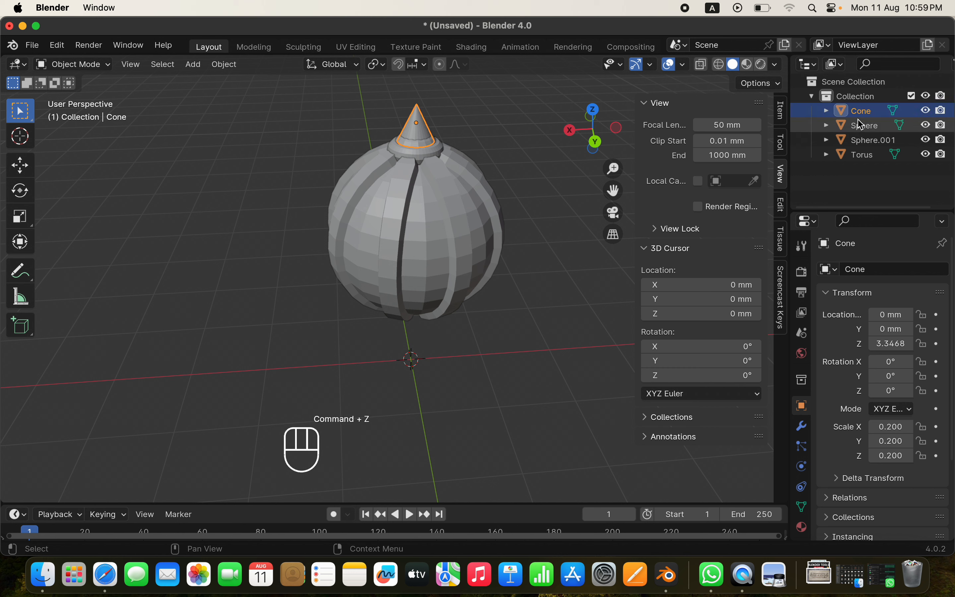
{"action": "left_click", "coordinate": [863, 158], "text": "shift"}
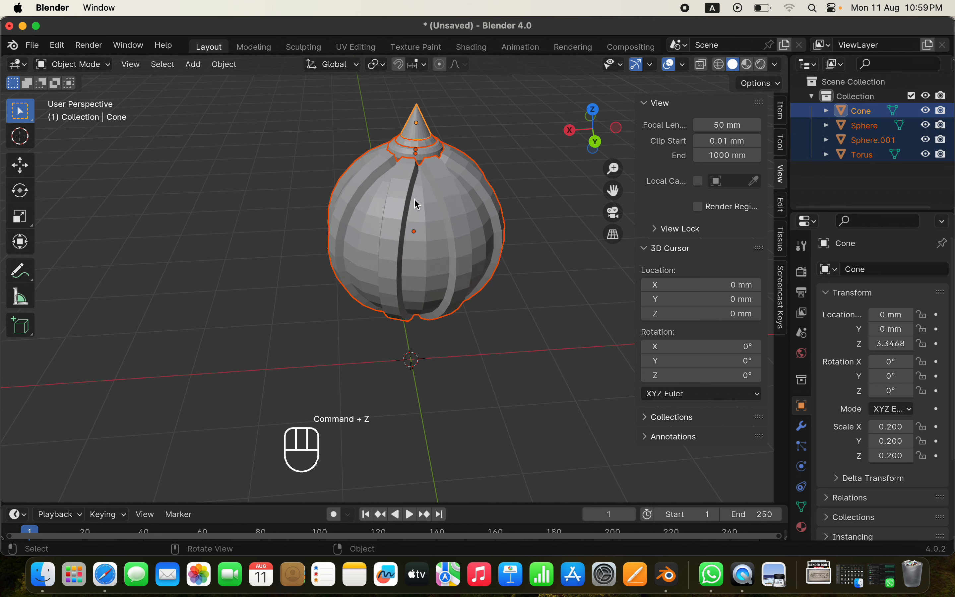
Try joining the four selected objects into a single mesh, and undo the join
{"action": "key", "text": "super+j"}
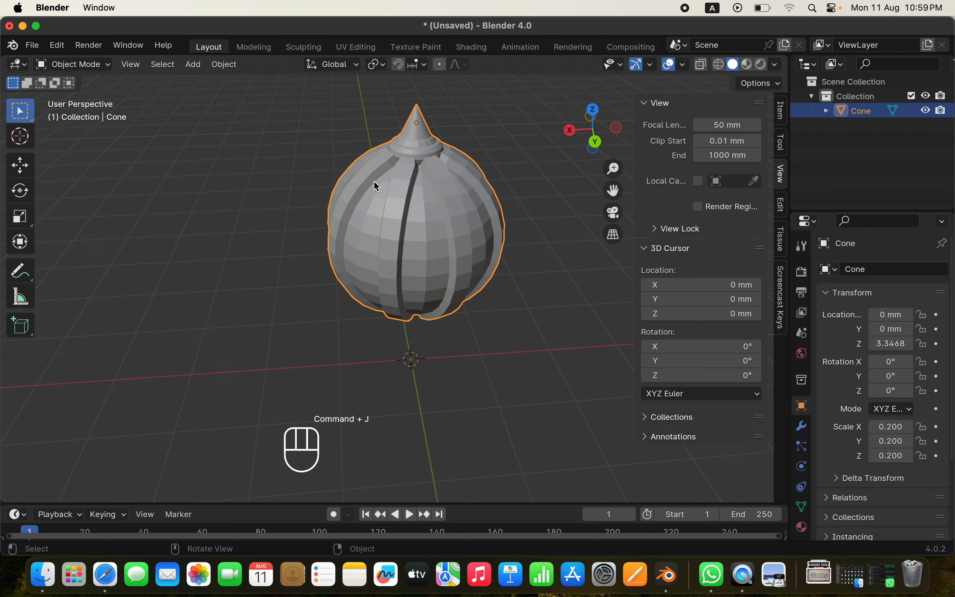
{"action": "scroll", "coordinate": [425, 196], "scroll_direction": "up", "scroll_amount": 4}
{"action": "middle_click_drag", "start_coordinate": [428, 201], "coordinate": [418, 245], "text": "shift"}
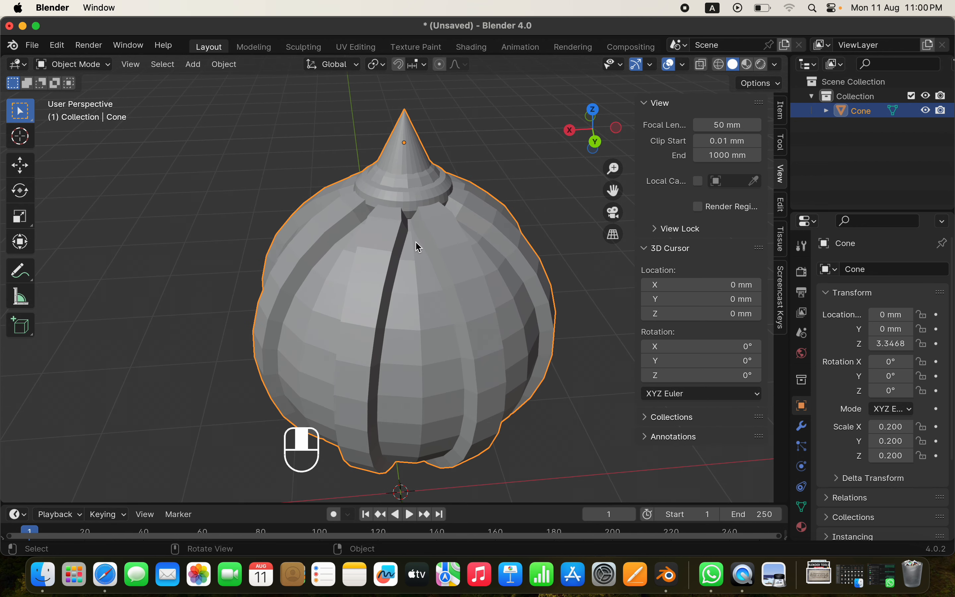
{"action": "key", "text": "super+z"}
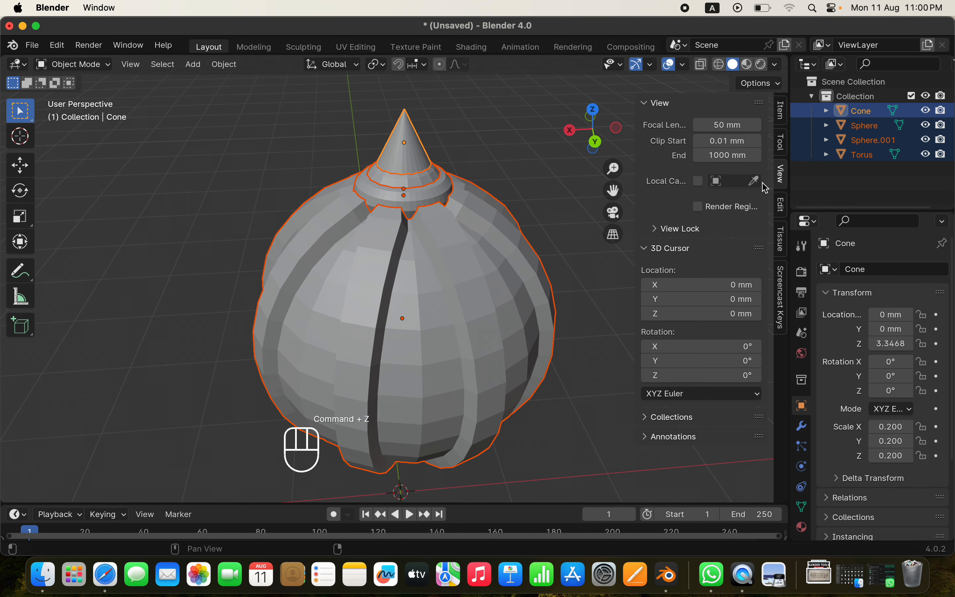
Try merging the four selected objects with a Bool Tool union, and undo the union
{"action": "left_click", "coordinate": [786, 150]}
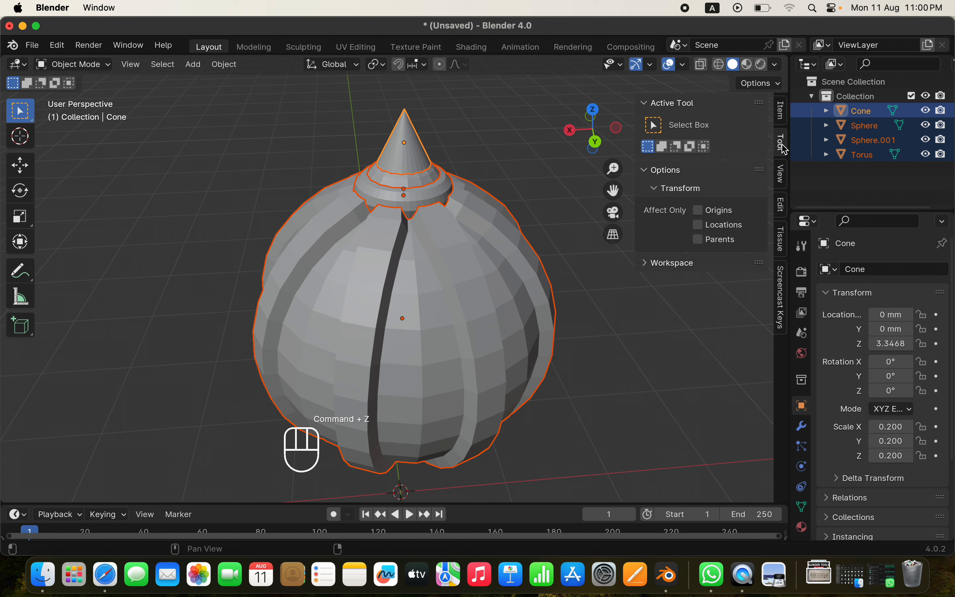
{"action": "left_click", "coordinate": [784, 176]}
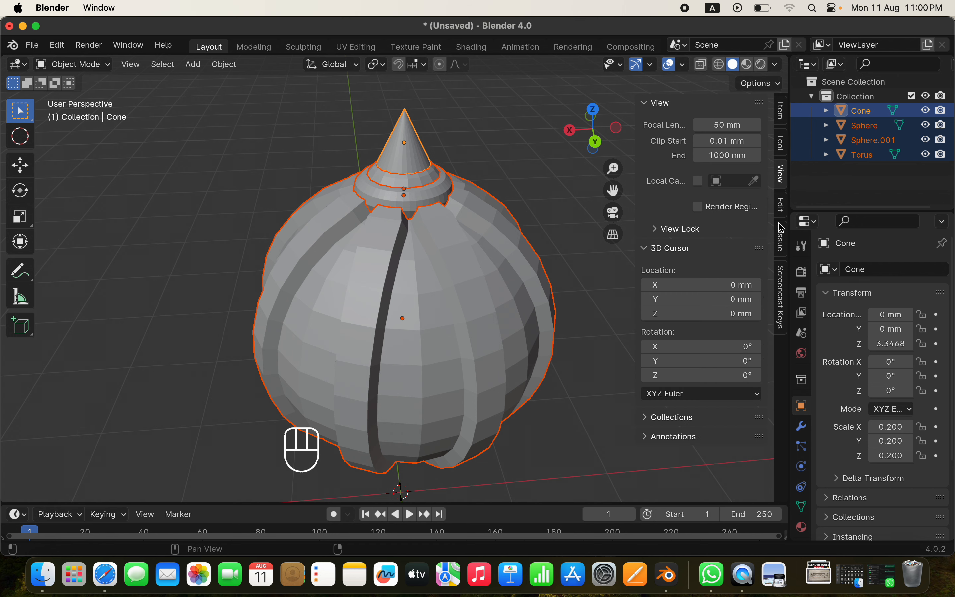
{"action": "left_click", "coordinate": [783, 208]}
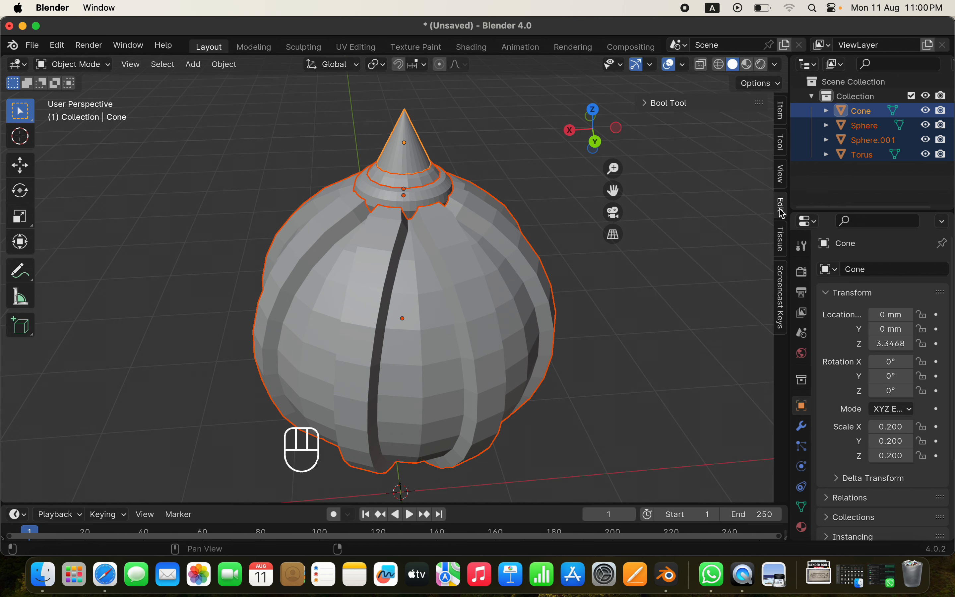
{"action": "left_click", "coordinate": [657, 104]}
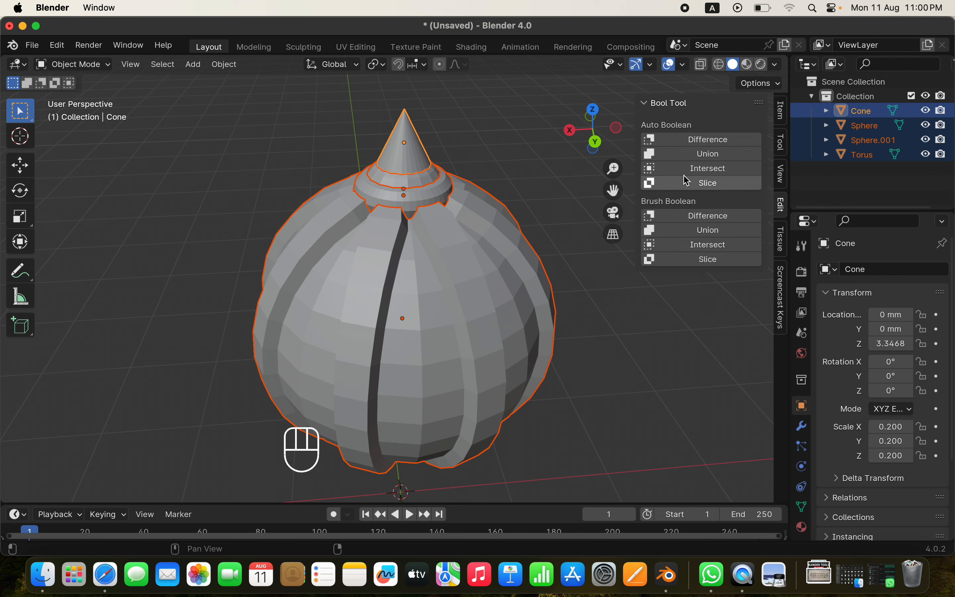
{"action": "left_click", "coordinate": [682, 159]}
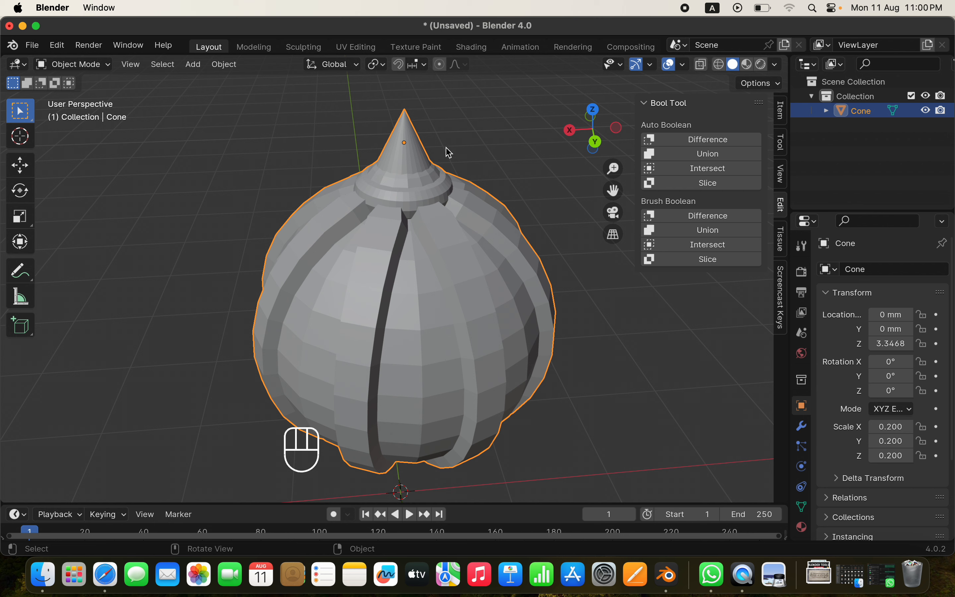
{"action": "key", "text": "super+z"}
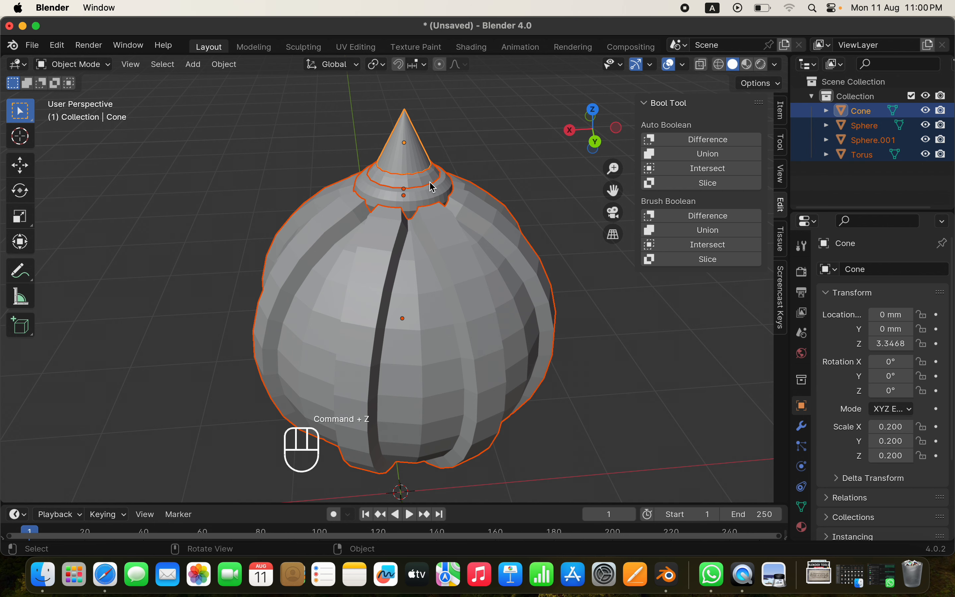
Join the cone, both spheres and the torus into a single object
{"action": "key", "text": "super+j"}
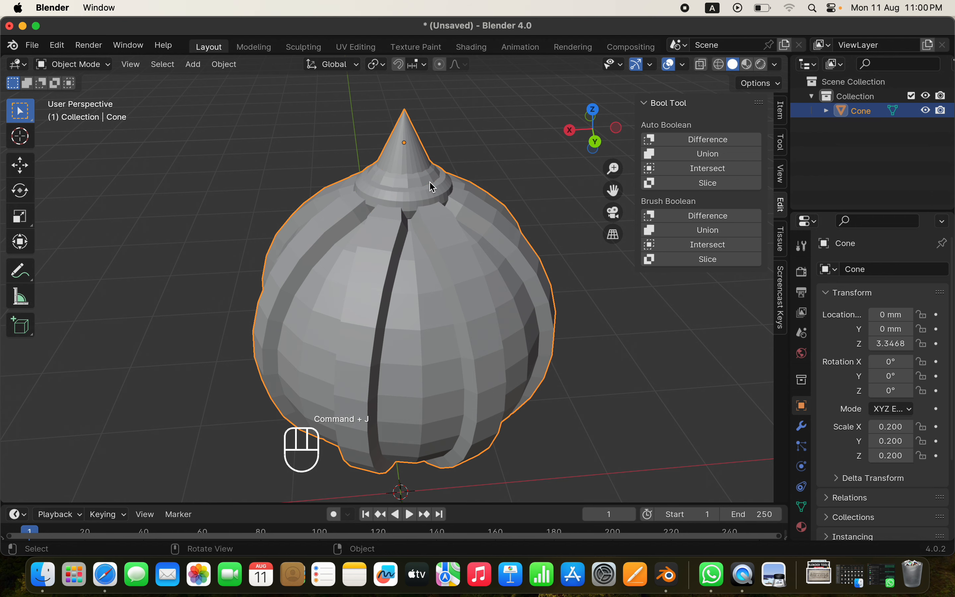
{"action": "middle_click_drag", "start_coordinate": [402, 273], "coordinate": [417, 186], "text": "shift"}
{"action": "scroll", "coordinate": [417, 186], "scroll_direction": "down", "scroll_amount": 5}
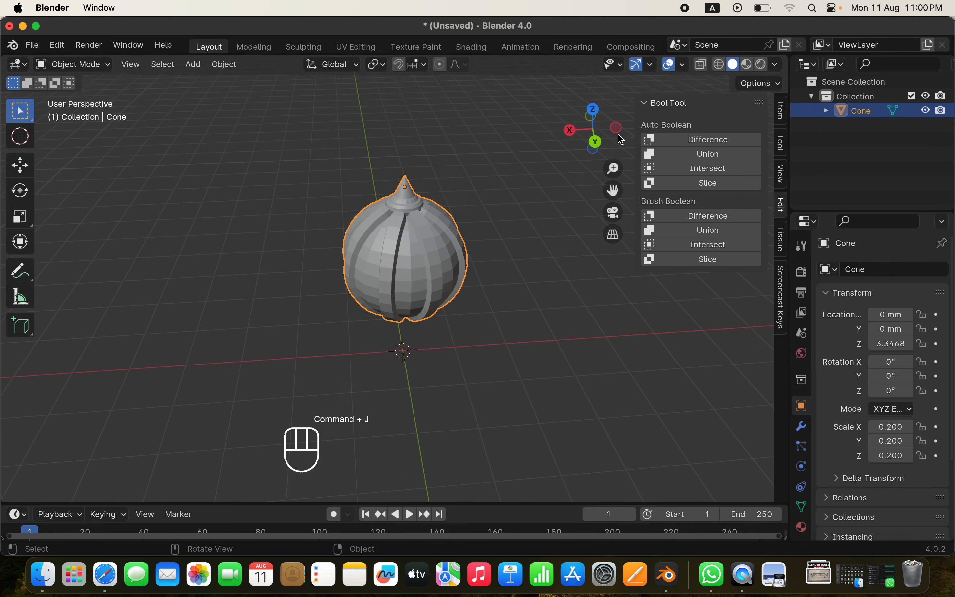
Add a cylinder mesh at the origin and scale it uniformly by about 0.217
{"action": "left_click", "coordinate": [601, 146]}
{"action": "scroll", "coordinate": [400, 199], "scroll_direction": "down", "scroll_amount": 2}
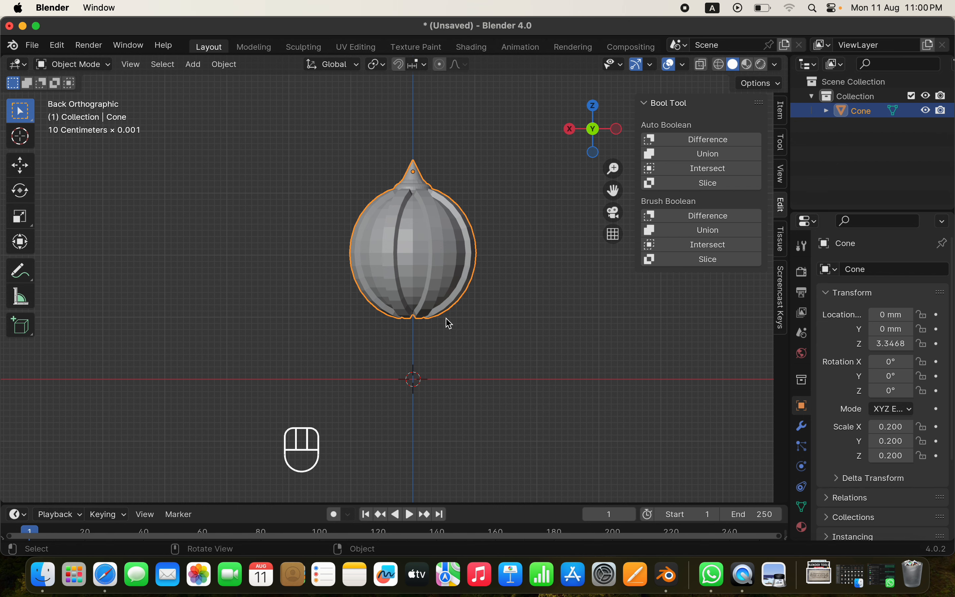
{"action": "middle_click_drag", "start_coordinate": [449, 323], "coordinate": [453, 282], "text": "shift"}
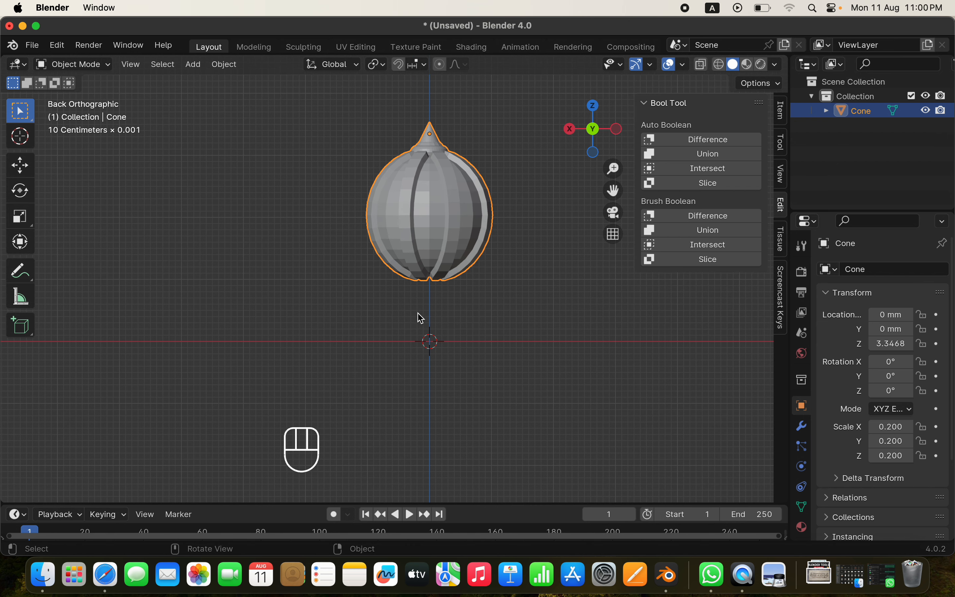
{"action": "middle_click_drag", "start_coordinate": [421, 318], "coordinate": [392, 260], "text": "shift"}
{"action": "scroll", "coordinate": [394, 261], "scroll_direction": "down", "scroll_amount": 2}
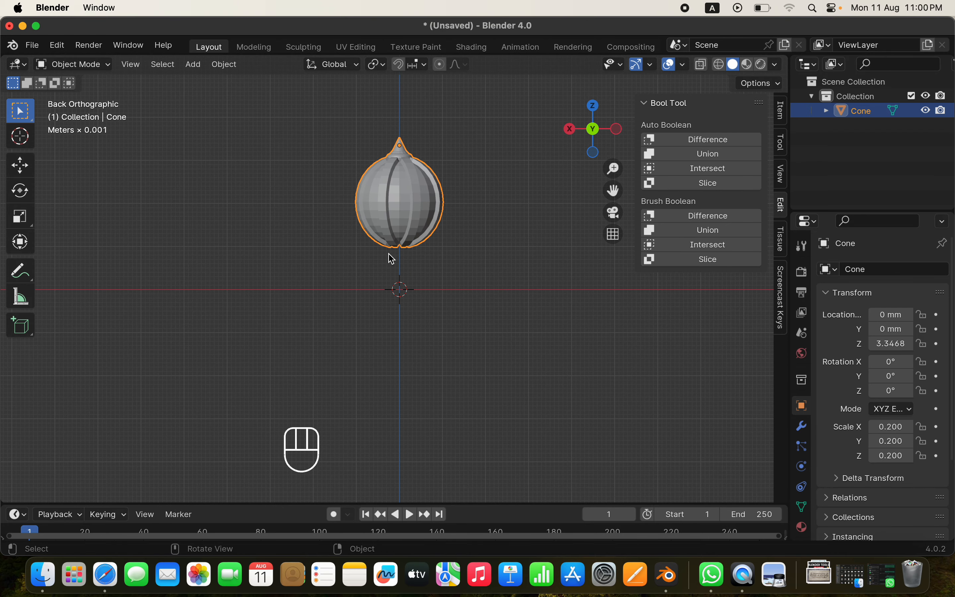
{"action": "key", "text": "shift+a"}
{"action": "mouse_move", "coordinate": [395, 255]}
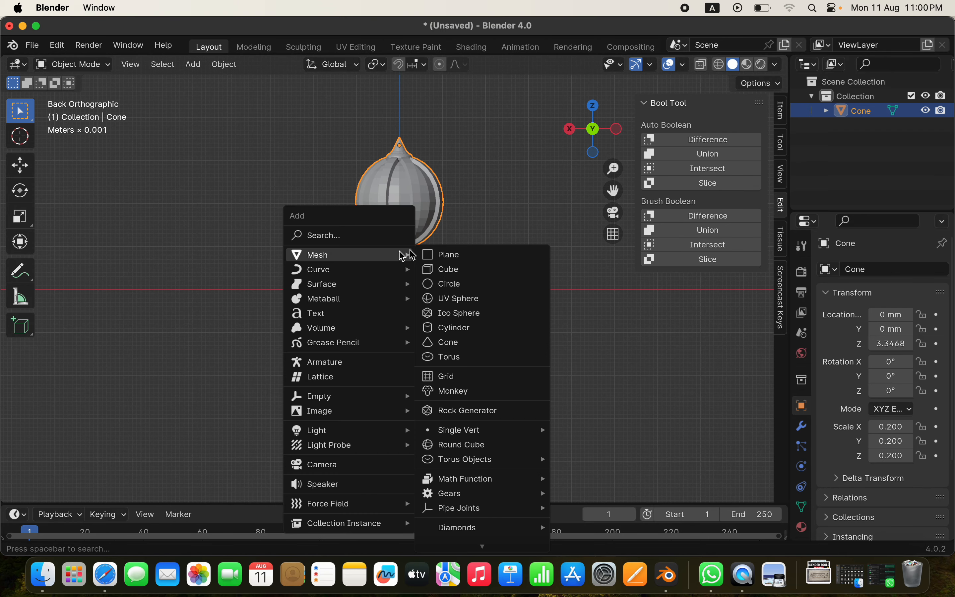
{"action": "left_click", "coordinate": [508, 328]}
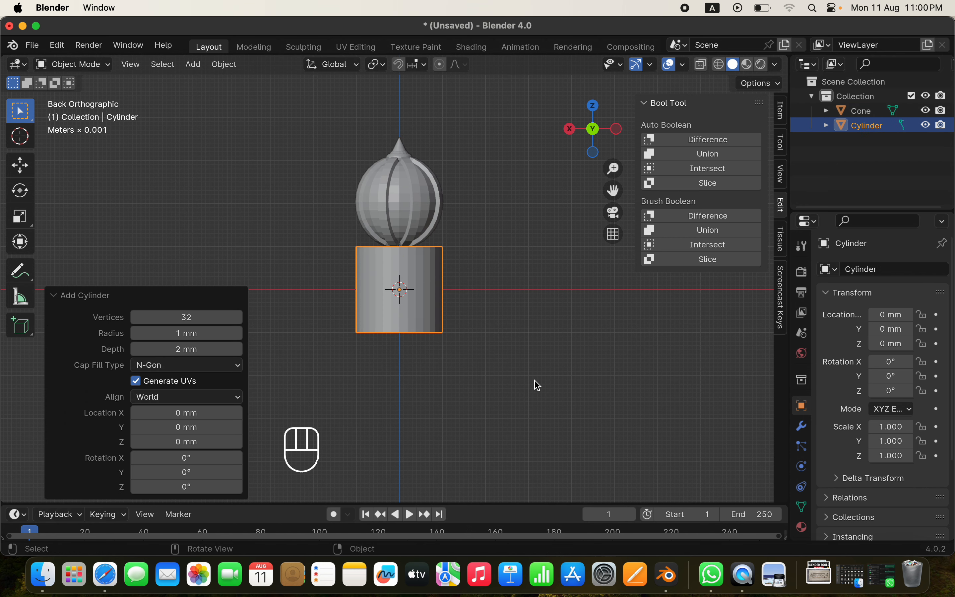
{"action": "key", "text": "s"}
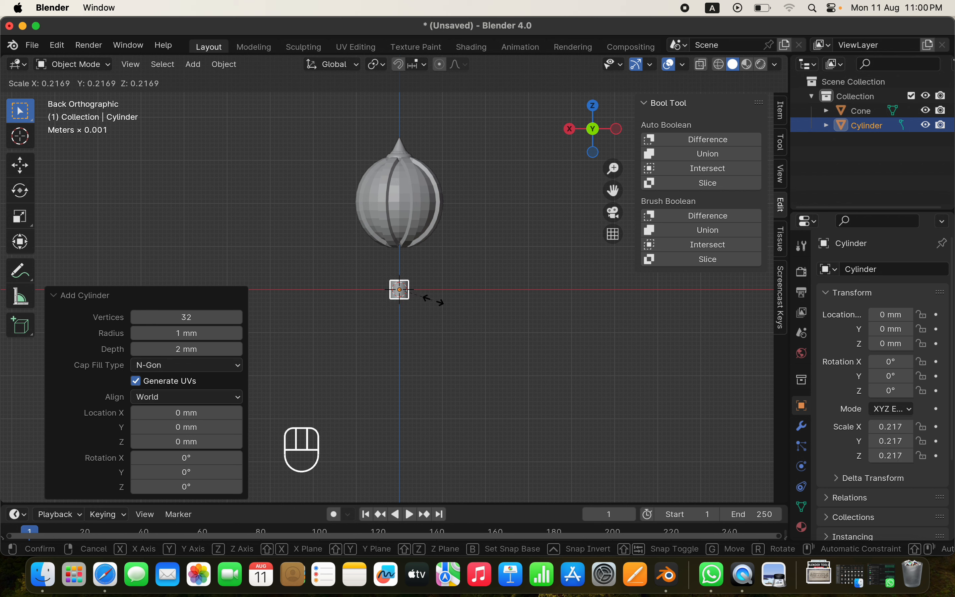
{"action": "left_click", "coordinate": [434, 302]}
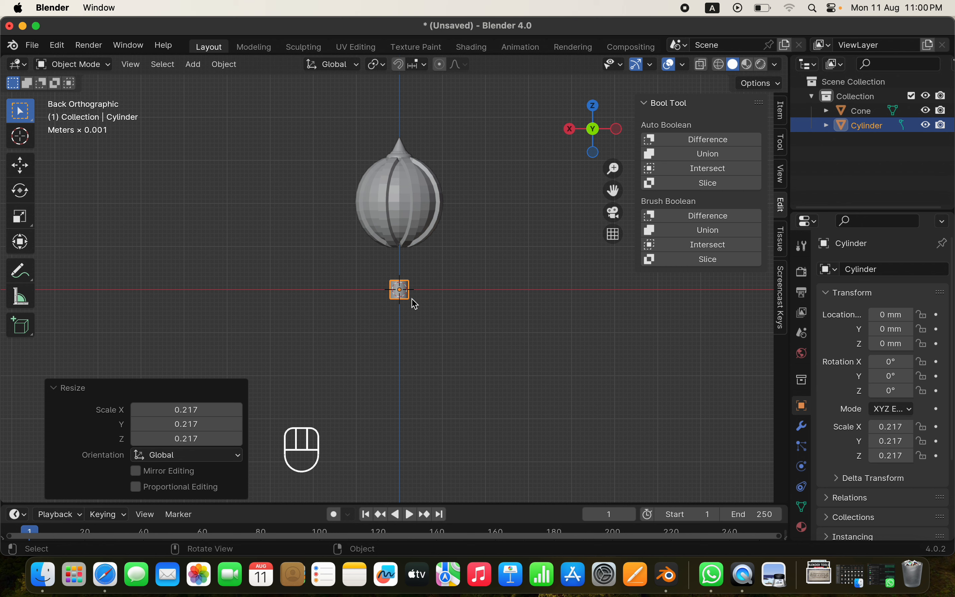
Stretch the cylinder along Z by a factor of about 7.37 to form a long rod
{"action": "key", "text": "s"}
{"action": "key", "text": "z"}
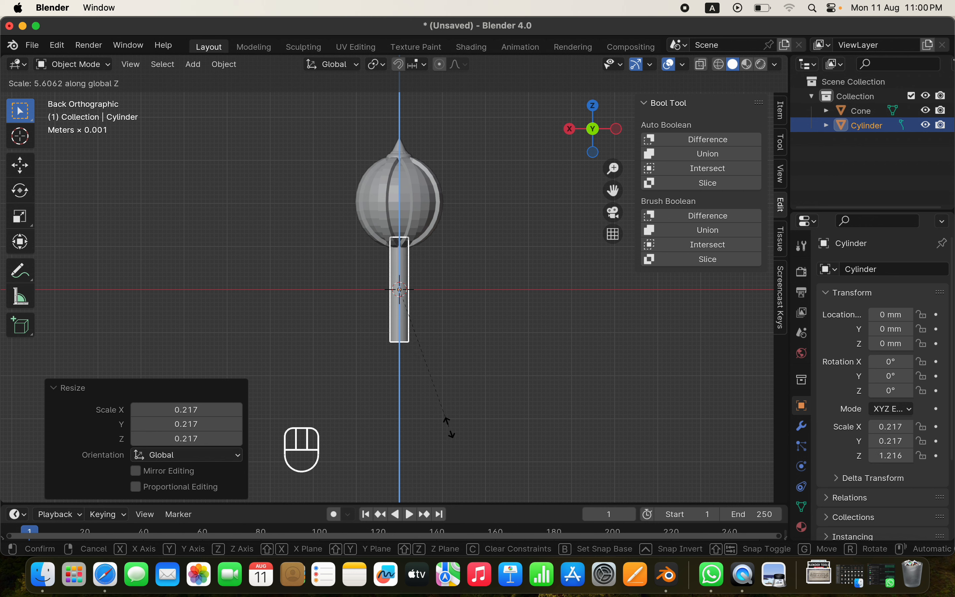
{"action": "left_click", "coordinate": [461, 472]}
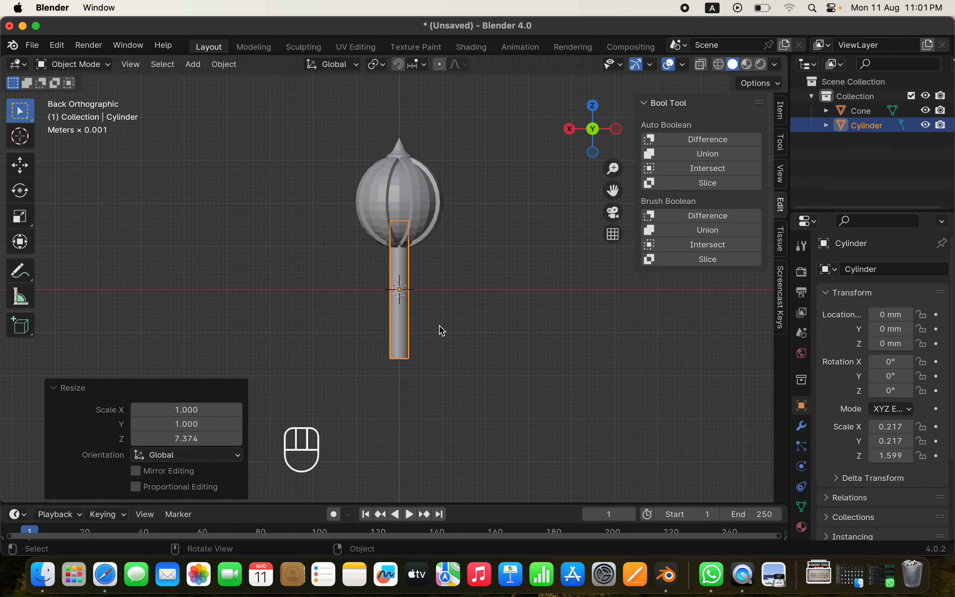
Lower the cylinder along Z by about 0.49 mm beneath the ribbed sphere, and deselect it
{"action": "key", "text": "g"}
{"action": "key", "text": "z"}
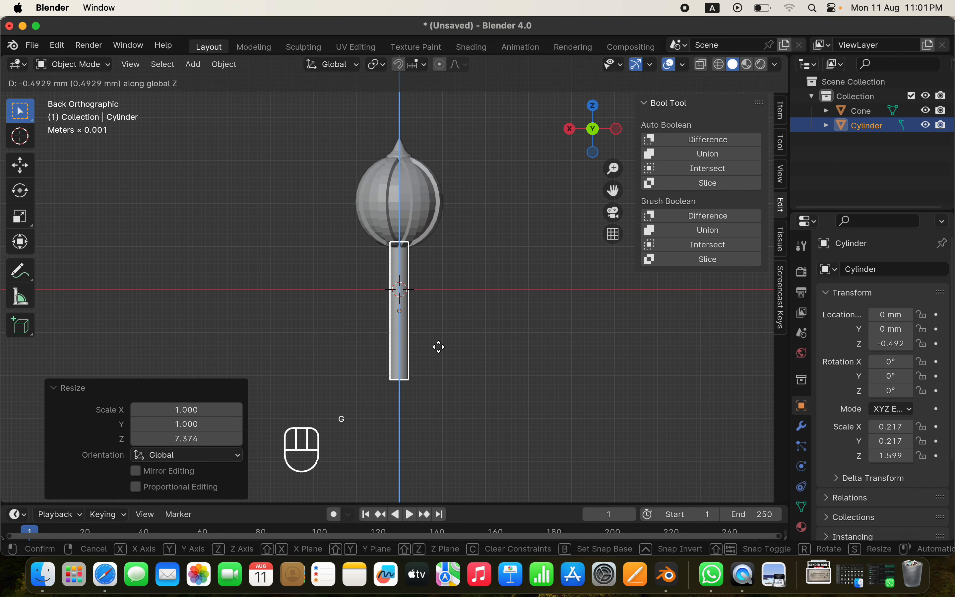
{"action": "left_click", "coordinate": [438, 347]}
{"action": "middle_click_drag", "start_coordinate": [358, 316], "coordinate": [332, 277]}
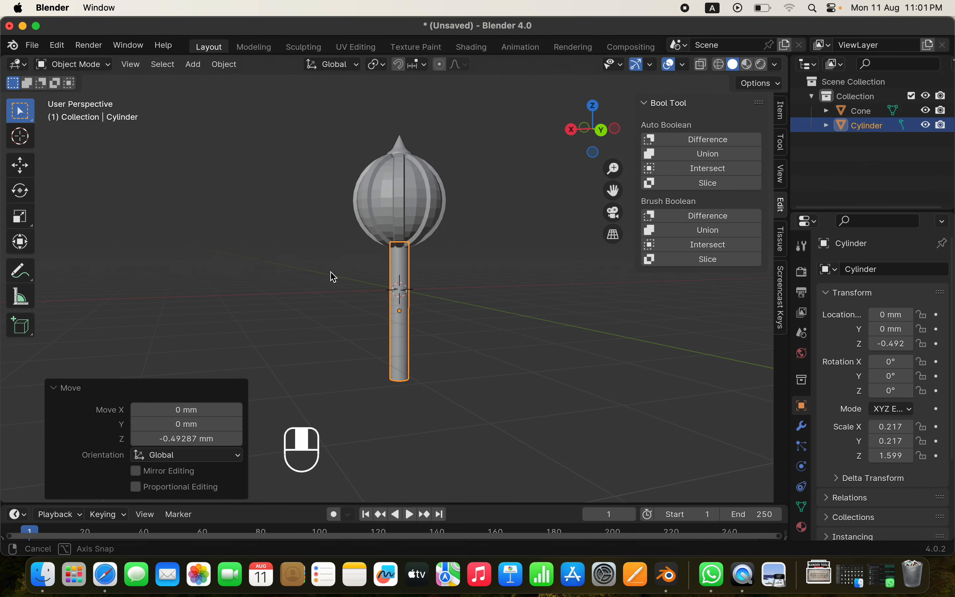
{"action": "left_click", "coordinate": [186, 202]}
Examine the junction of the cylinder with the ribbed sphere and the rod's full length down to its lower end
{"action": "middle_click_drag", "start_coordinate": [185, 203], "coordinate": [293, 300]}
{"action": "scroll", "coordinate": [295, 193], "scroll_direction": "up", "scroll_amount": 5}
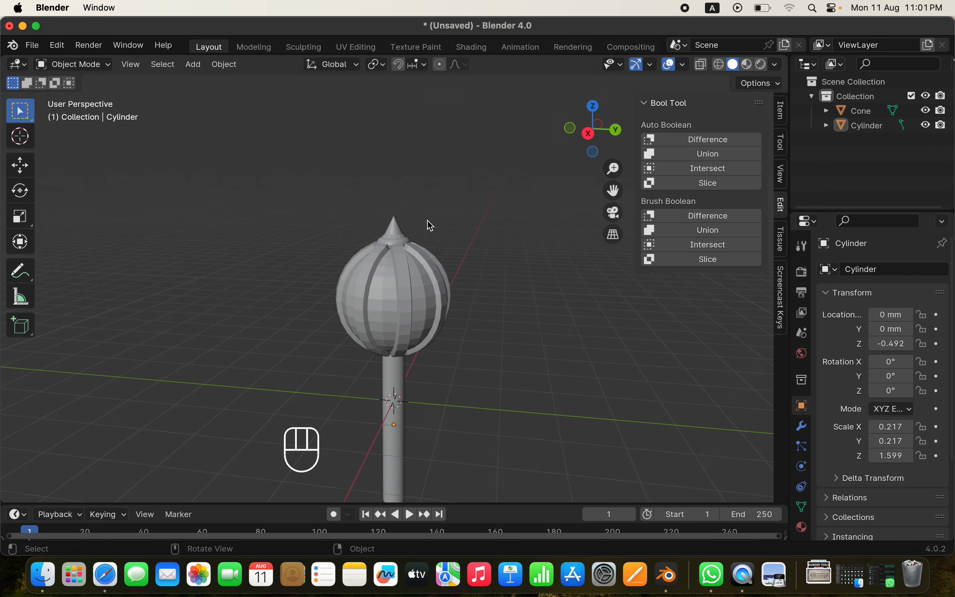
{"action": "middle_click_drag", "start_coordinate": [396, 283], "coordinate": [346, 183], "text": "shift"}
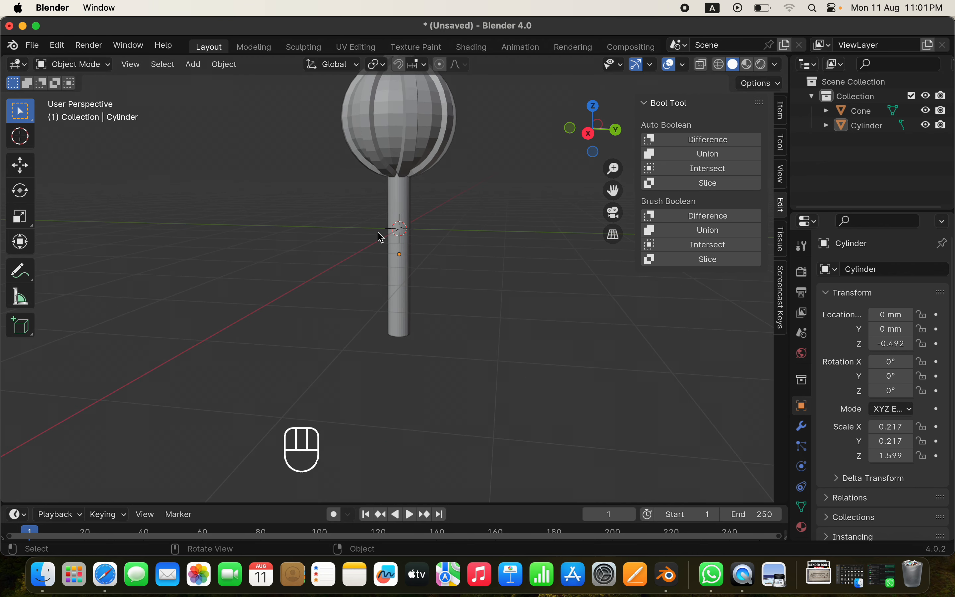
{"action": "mouse_move", "coordinate": [380, 237]}
{"action": "middle_mouse_down"}
{"action": "mouse_move", "coordinate": [418, 205]}
{"action": "mouse_move", "coordinate": [399, 188]}
{"action": "mouse_move", "coordinate": [386, 228]}
{"action": "middle_mouse_up"}
{"action": "scroll", "coordinate": [398, 188], "scroll_direction": "up", "scroll_amount": 5}
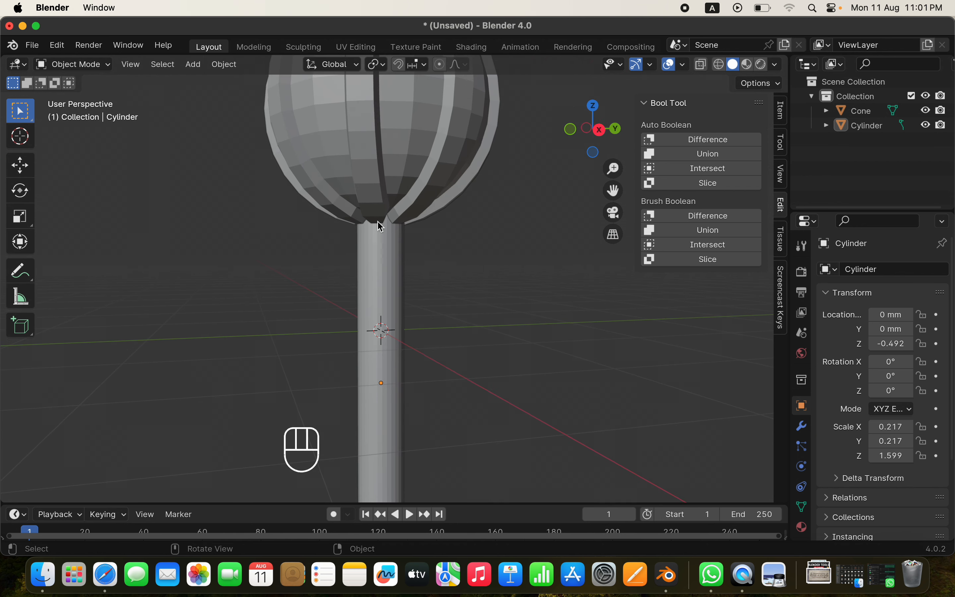
{"action": "scroll", "coordinate": [386, 257], "scroll_direction": "down", "scroll_amount": 3}
{"action": "middle_click_drag", "start_coordinate": [386, 331], "coordinate": [337, 313], "text": "shift"}
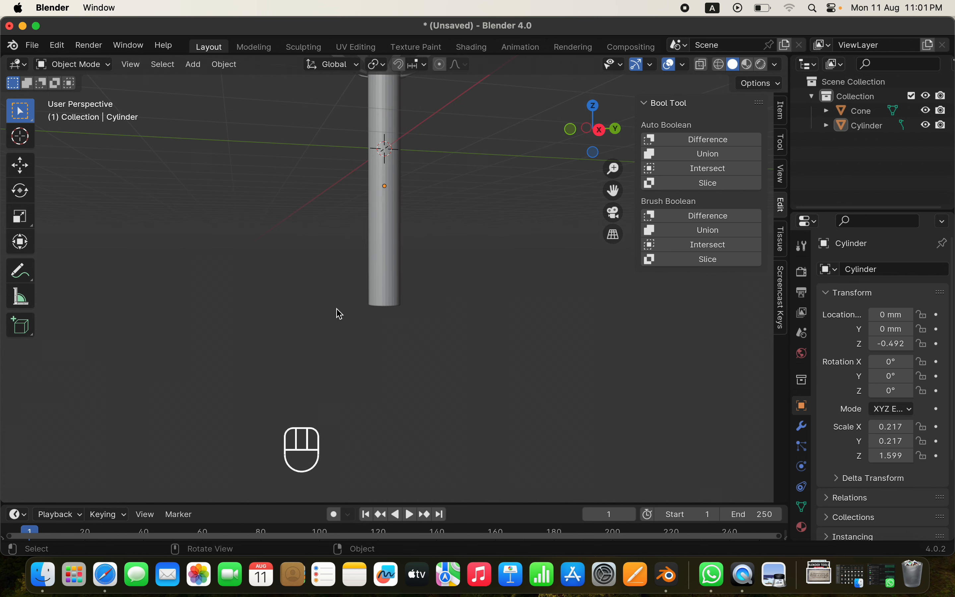
{"action": "middle_click_drag", "start_coordinate": [373, 213], "coordinate": [356, 277], "text": "shift"}
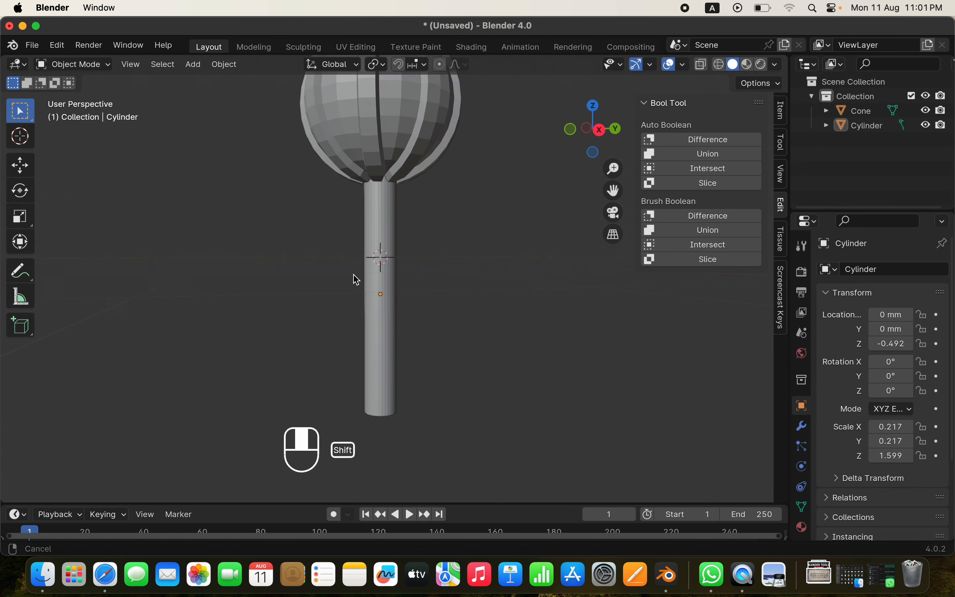
{"action": "scroll", "coordinate": [357, 277], "scroll_direction": "down", "scroll_amount": 2}
Select the cylinder and set its Z dimension to 4.2 mm
{"action": "left_click", "coordinate": [387, 229]}
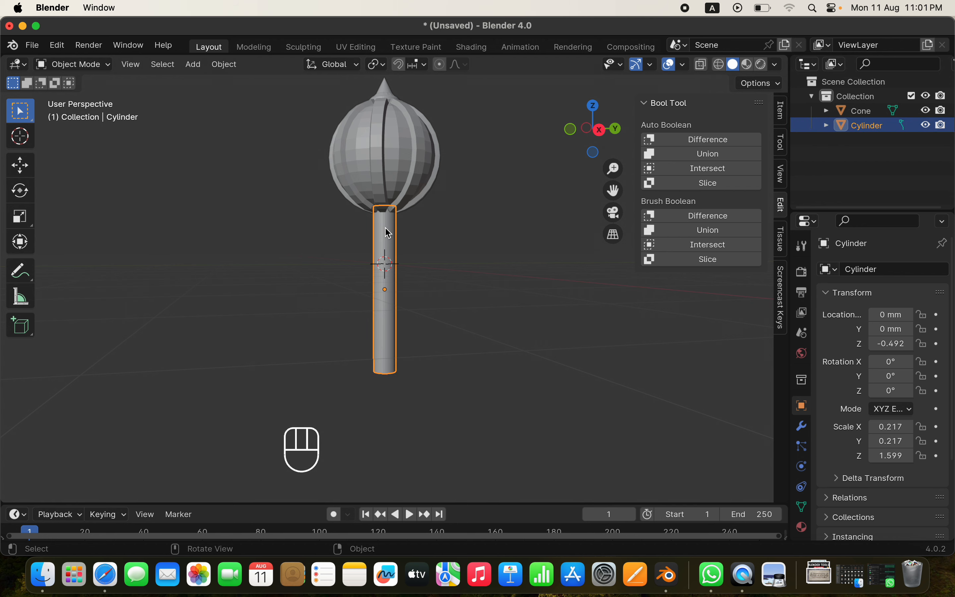
{"action": "left_click", "coordinate": [600, 129]}
{"action": "middle_click_drag", "start_coordinate": [396, 228], "coordinate": [391, 262], "text": "shift"}
{"action": "scroll", "coordinate": [390, 262], "scroll_direction": "down", "scroll_amount": 2}
{"action": "middle_click_drag", "start_coordinate": [414, 295], "coordinate": [408, 229], "text": "shift"}
{"action": "left_click", "coordinate": [781, 111]}
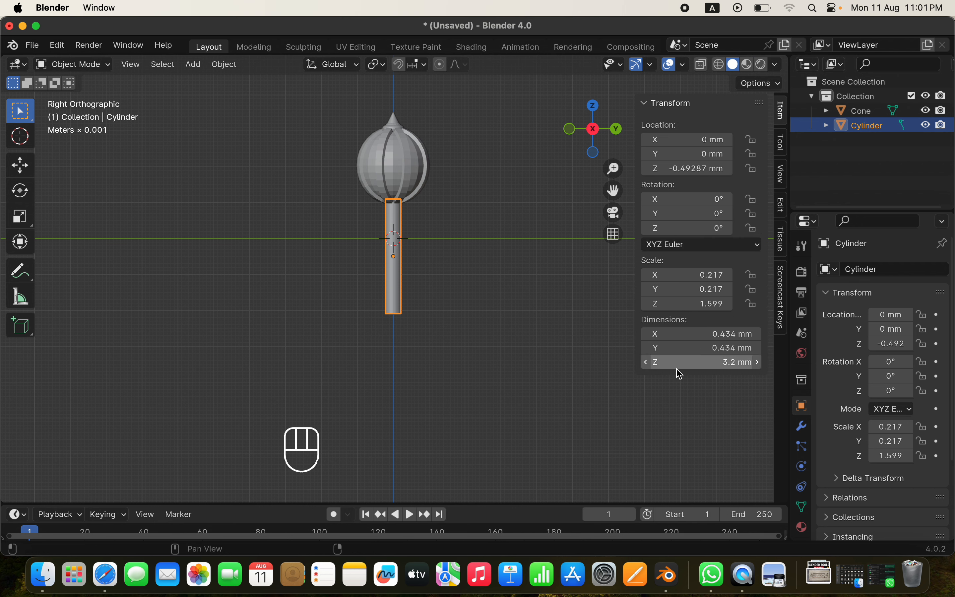
{"action": "left_click_drag", "start_coordinate": [717, 365], "coordinate": [735, 365]}
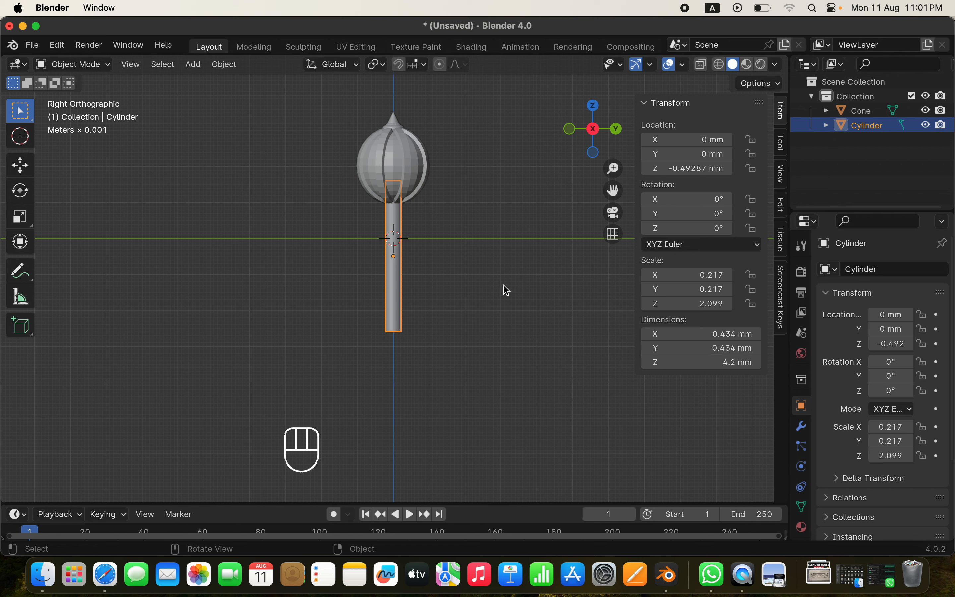
Lower the lengthened cylinder along Z by about 0.26 mm, keeping it selected
{"action": "key", "text": "g"}
{"action": "key", "text": "z"}
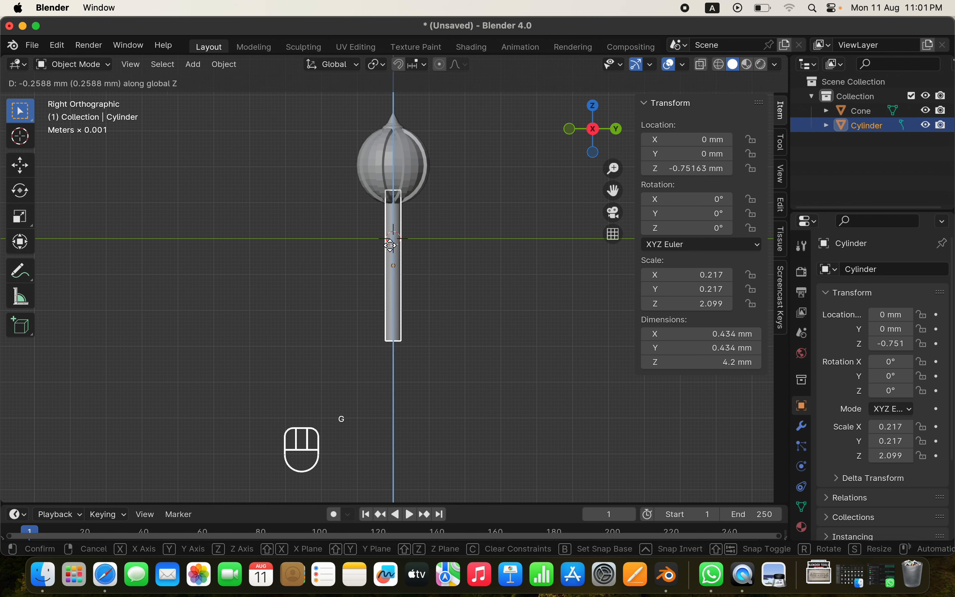
{"action": "left_click", "coordinate": [393, 249]}
{"action": "left_click", "coordinate": [468, 249]}
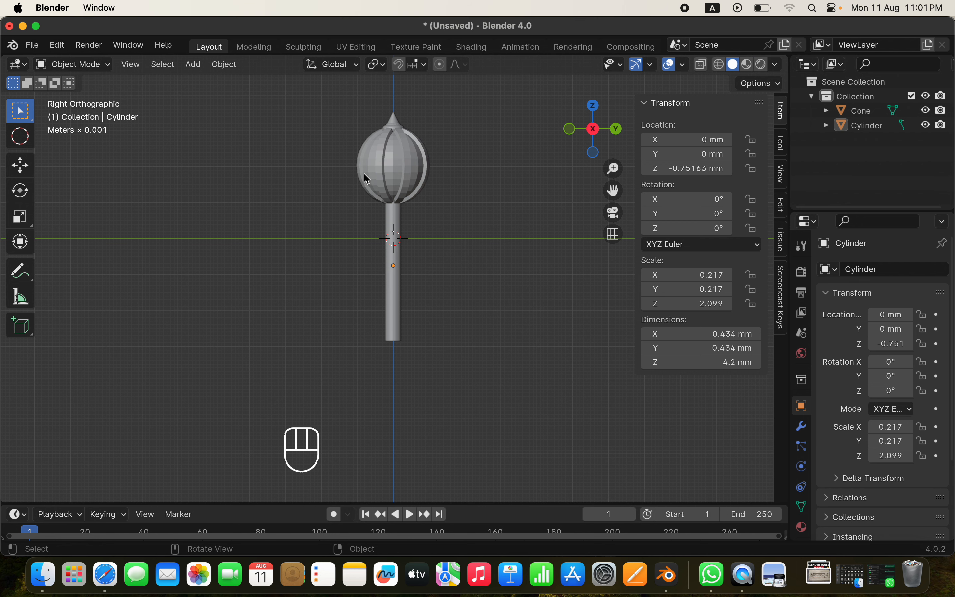
{"action": "key", "text": "super+z"}
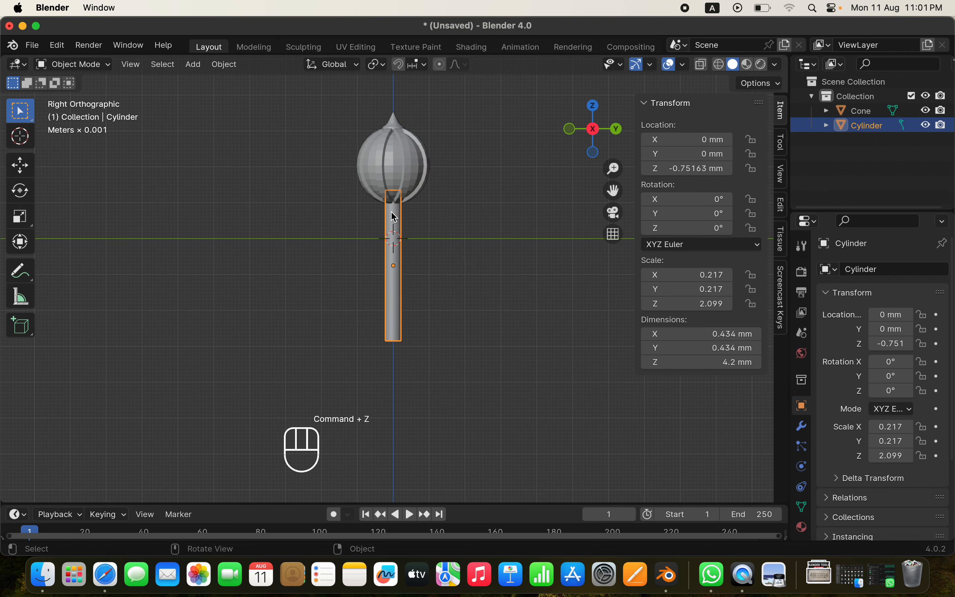
Isolate the cylinder in local view, with its upper end in close-up
{"action": "key", "text": "slash"}
{"action": "middle_click_drag", "start_coordinate": [382, 190], "coordinate": [383, 242]}
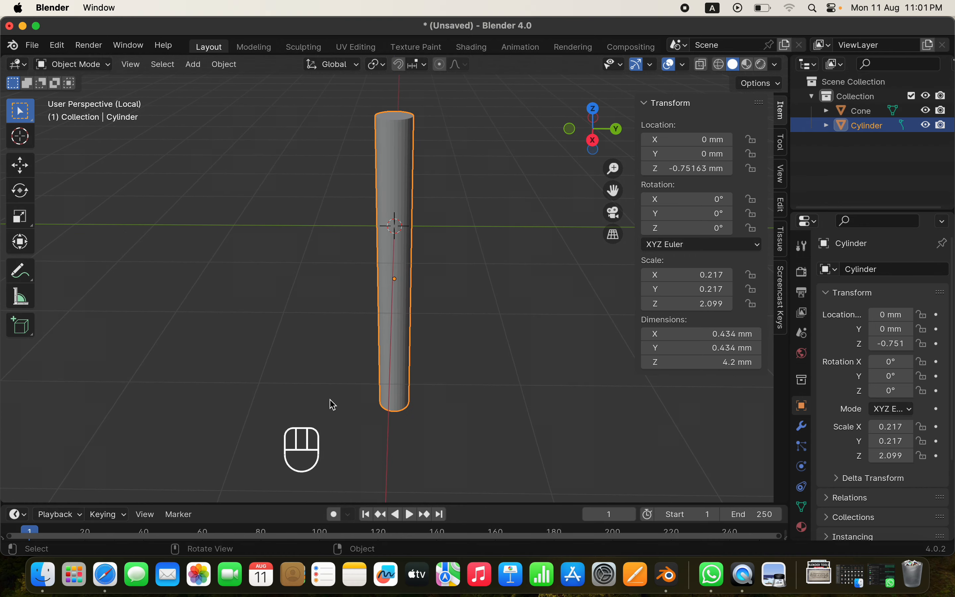
{"action": "middle_click_drag", "start_coordinate": [351, 239], "coordinate": [363, 340], "text": "shift"}
{"action": "scroll", "coordinate": [338, 311], "scroll_direction": "up", "scroll_amount": 3}
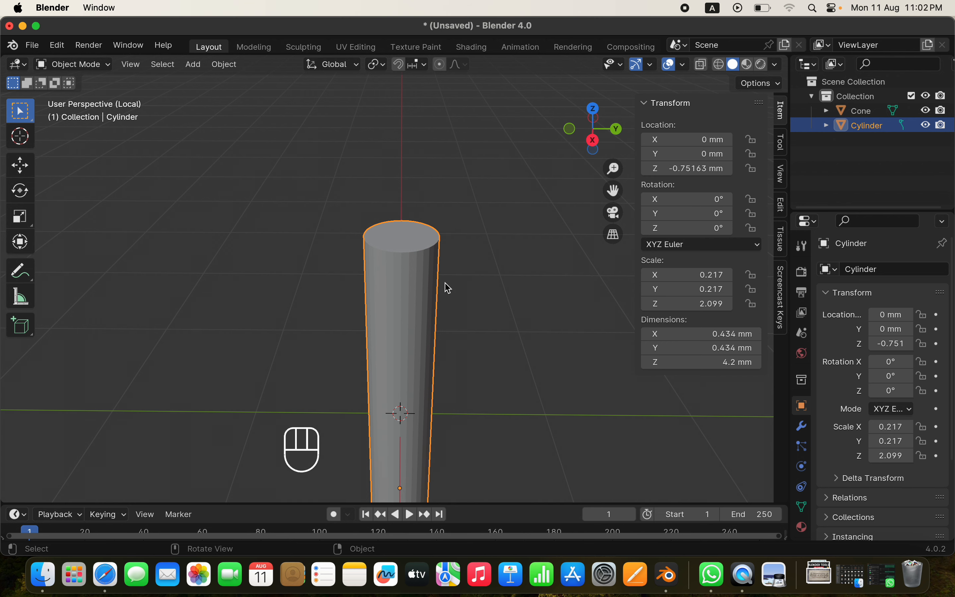
Enlarge the cylinder's top end face by a factor of about 1.54 to taper the rod, then finish mesh editing
{"action": "key", "text": "Tab"}
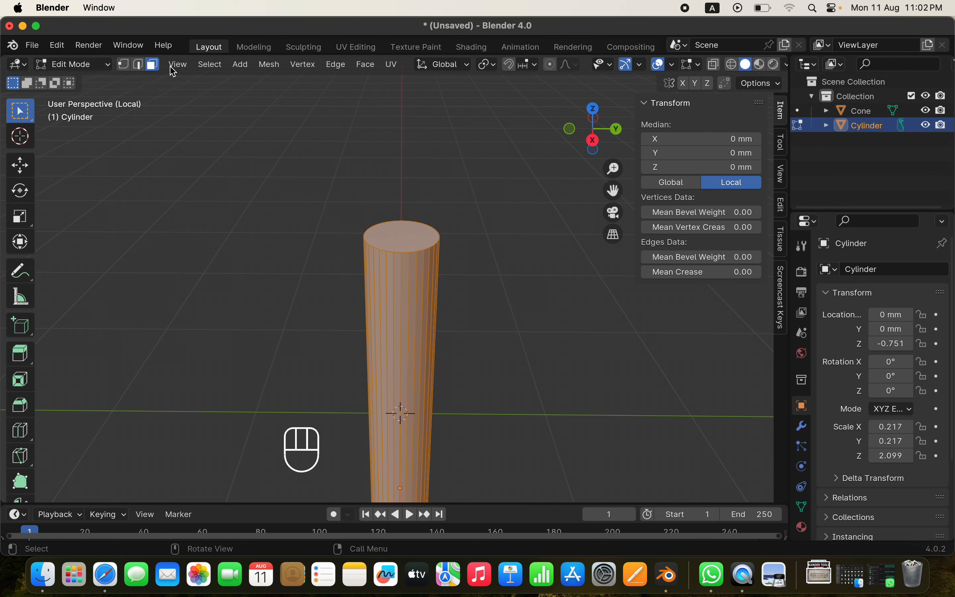
{"action": "left_click", "coordinate": [388, 238]}
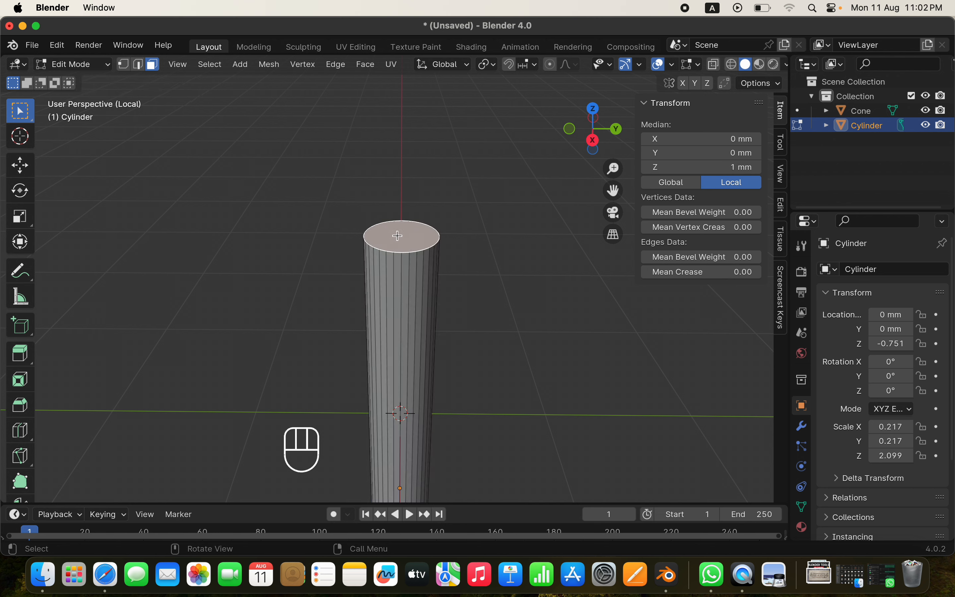
{"action": "left_click", "coordinate": [593, 141]}
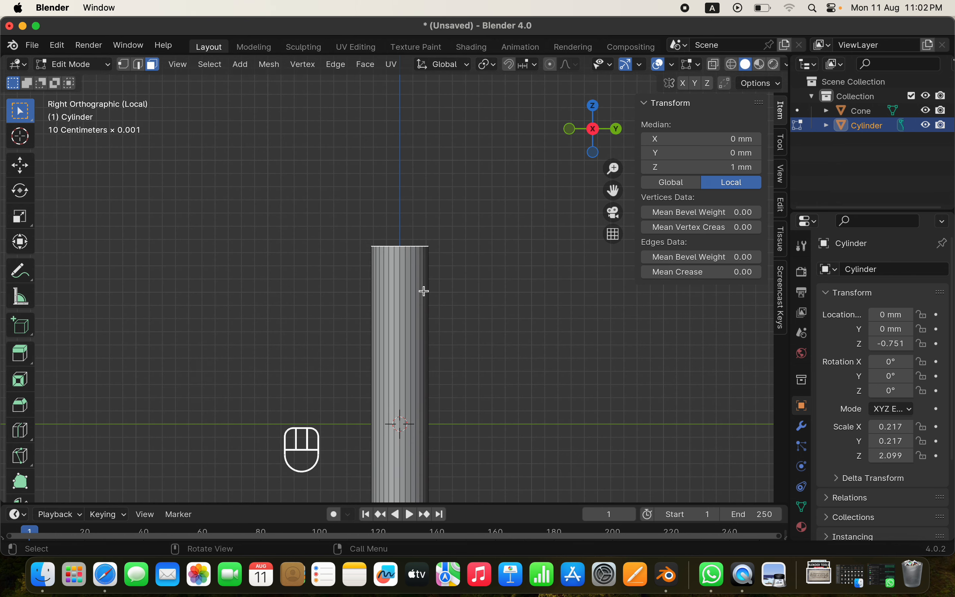
{"action": "middle_click_drag", "start_coordinate": [420, 300], "coordinate": [403, 217]}
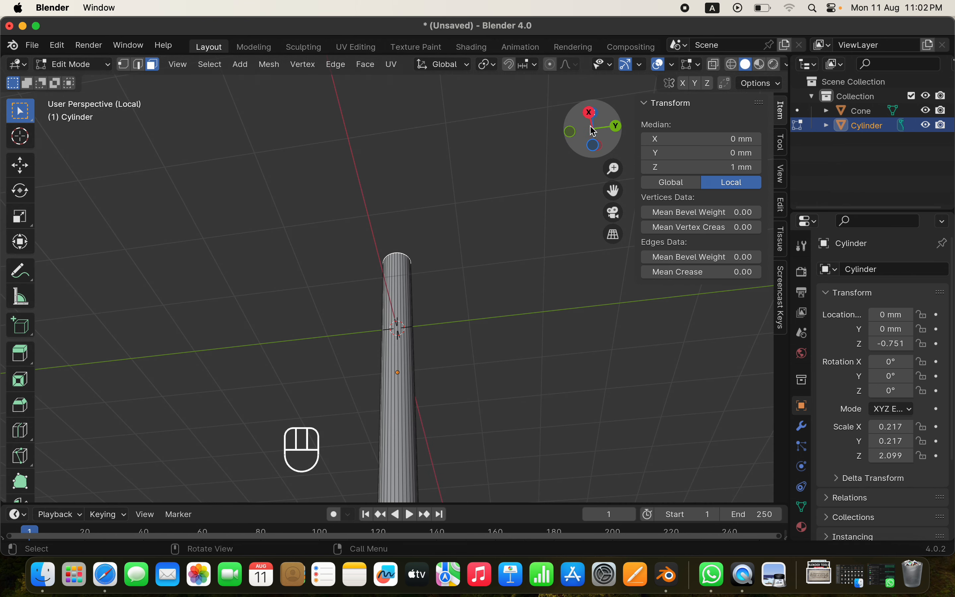
{"action": "left_click", "coordinate": [591, 114]}
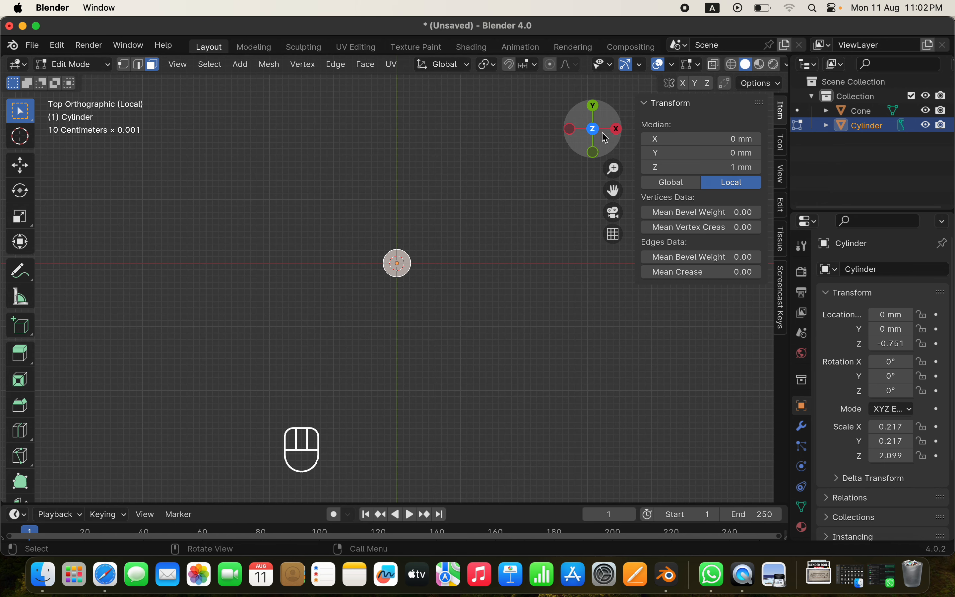
{"action": "left_click", "coordinate": [614, 127]}
{"action": "middle_click_drag", "start_coordinate": [371, 326], "coordinate": [381, 224], "text": "shift"}
{"action": "scroll", "coordinate": [379, 225], "scroll_direction": "down", "scroll_amount": 1}
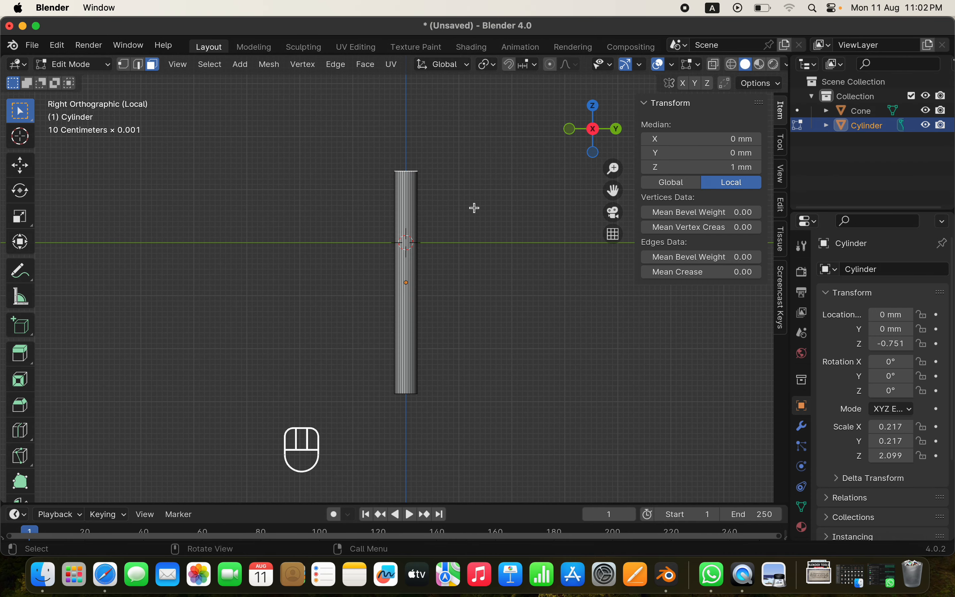
{"action": "key", "text": "s"}
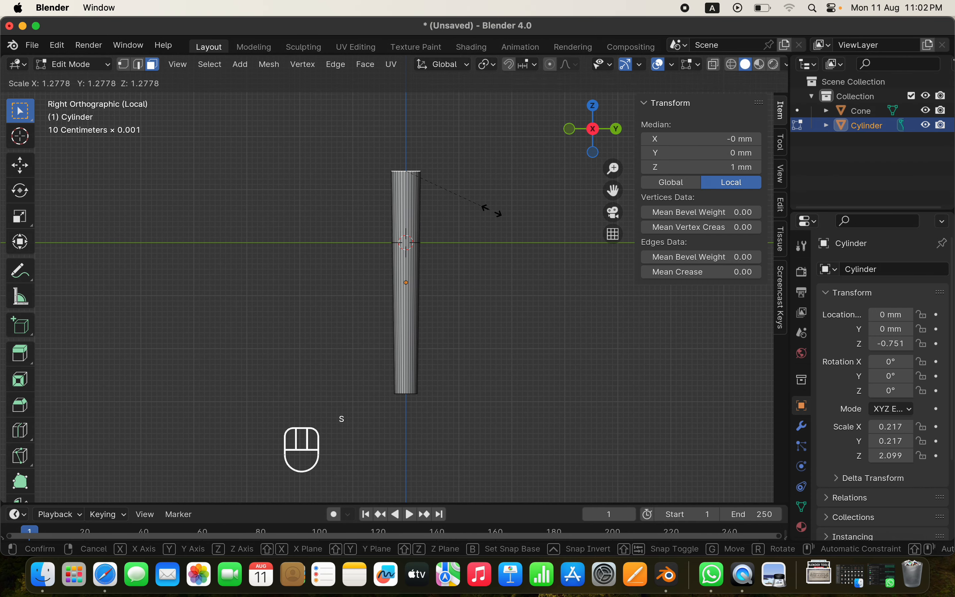
{"action": "left_click", "coordinate": [504, 228]}
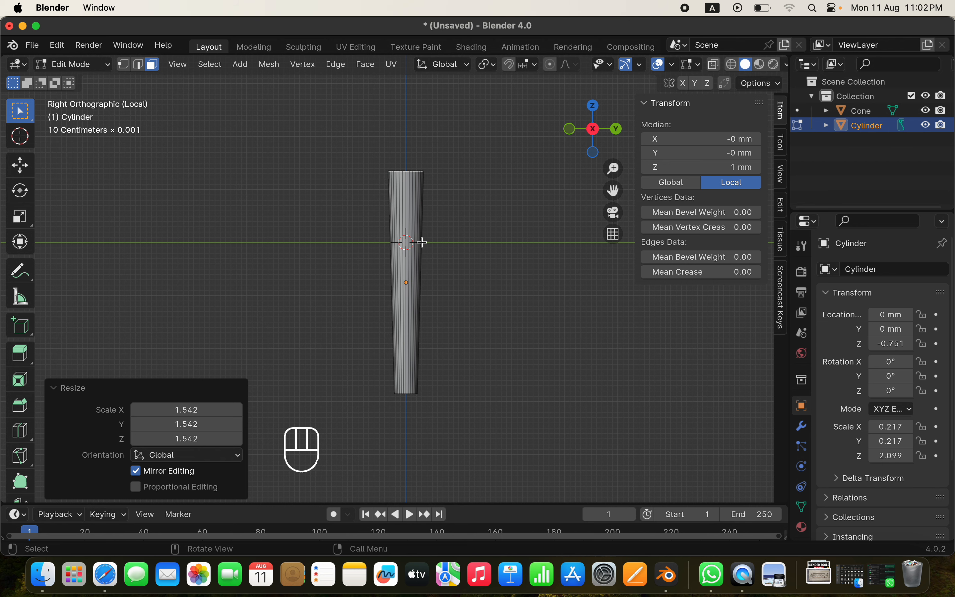
{"action": "key", "text": "Tab"}
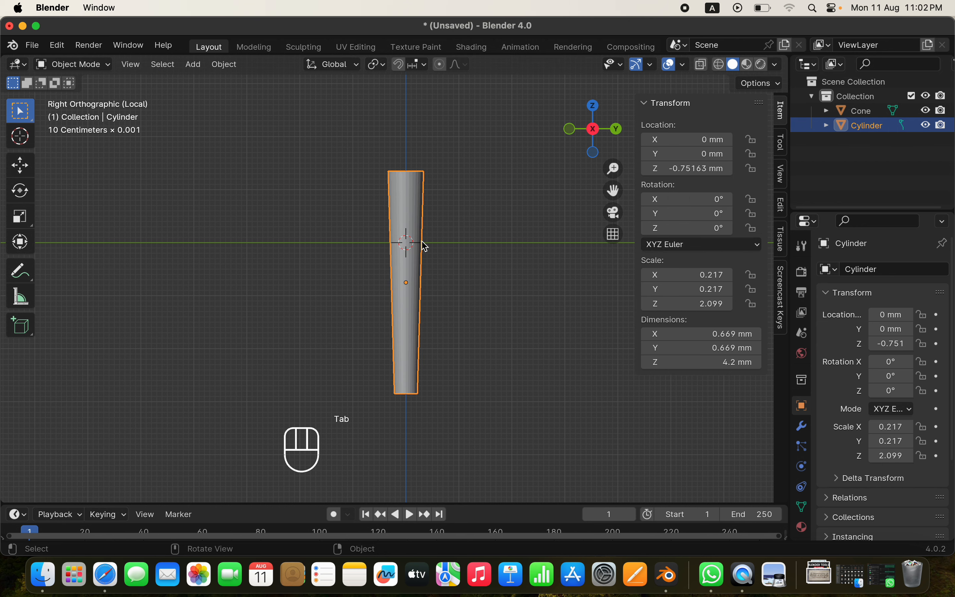
Leave local view, deselect the tapered rod and examine its junction with the ribbed sphere
{"action": "key", "text": "KP_Divide"}
{"action": "left_click", "coordinate": [362, 277]}
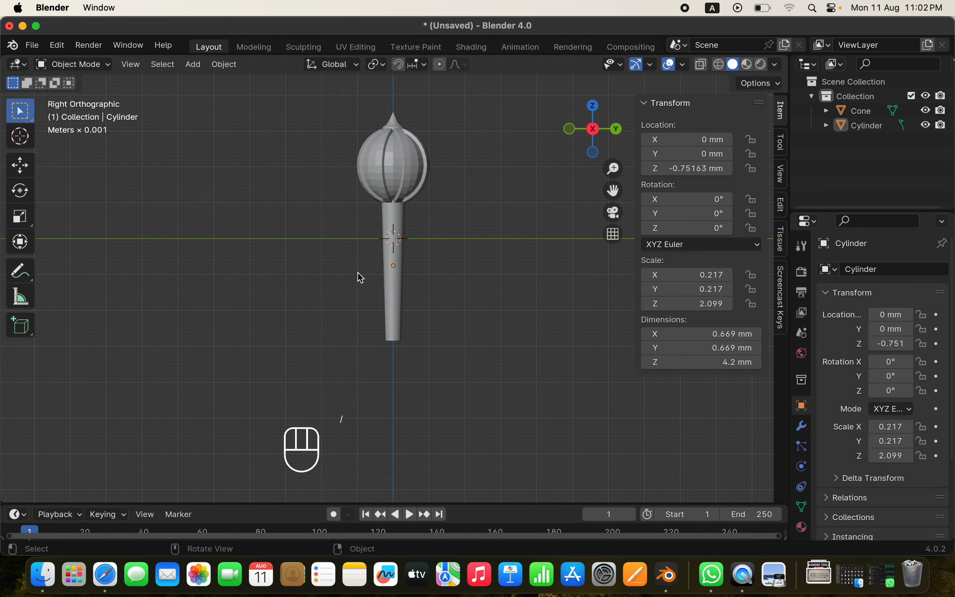
{"action": "middle_click_drag", "start_coordinate": [361, 278], "coordinate": [395, 216]}
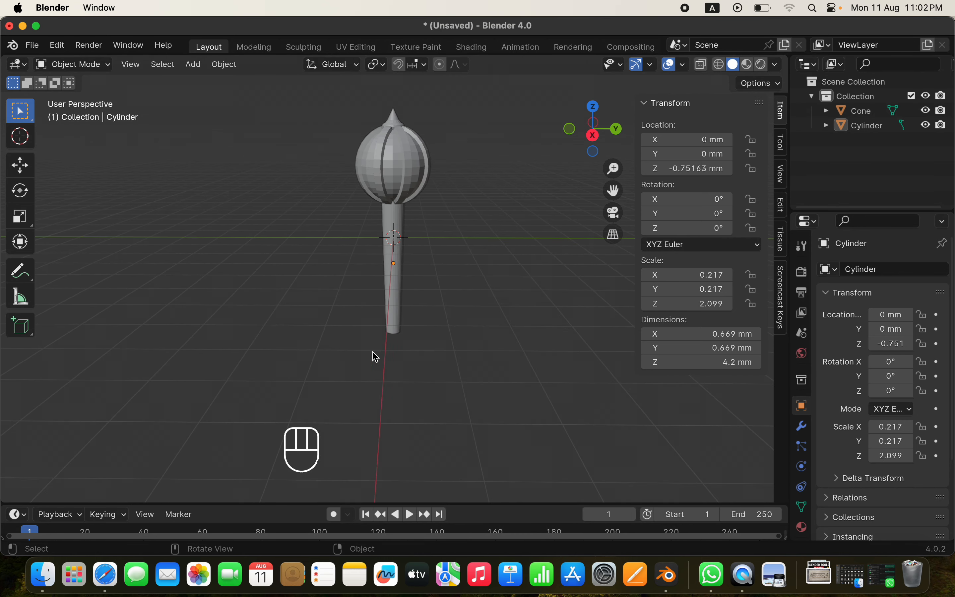
{"action": "scroll", "coordinate": [354, 241], "scroll_direction": "up", "scroll_amount": 8}
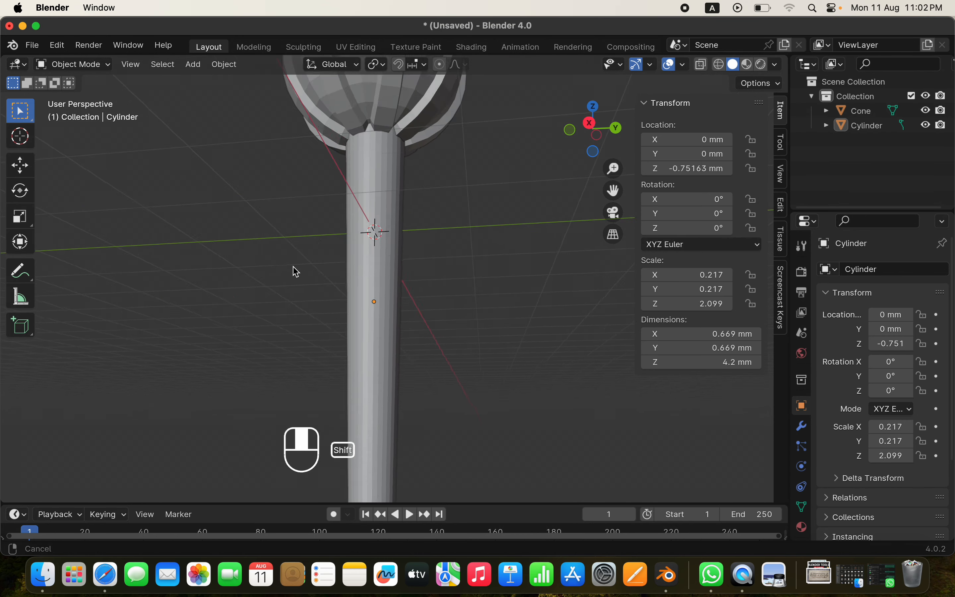
{"action": "middle_click_drag", "start_coordinate": [294, 268], "coordinate": [328, 356]}
{"action": "scroll", "coordinate": [327, 352], "scroll_direction": "down", "scroll_amount": 3}
{"action": "middle_click_drag", "start_coordinate": [311, 243], "coordinate": [319, 308], "text": "shift"}
{"action": "scroll", "coordinate": [319, 308], "scroll_direction": "up", "scroll_amount": 4}
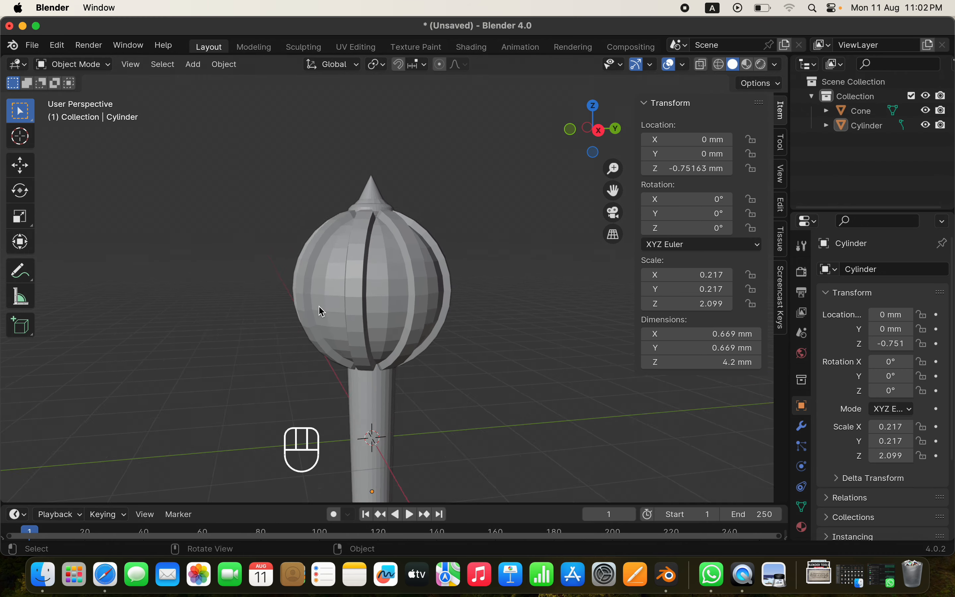
{"action": "mouse_move", "coordinate": [350, 219]}
{"action": "middle_mouse_down", "text": "shift"}
{"action": "mouse_move", "coordinate": [358, 261]}
{"action": "mouse_move", "coordinate": [345, 241]}
{"action": "mouse_move", "coordinate": [404, 219]}
{"action": "mouse_move", "coordinate": [342, 231]}
{"action": "middle_mouse_up", "text": "shift"}
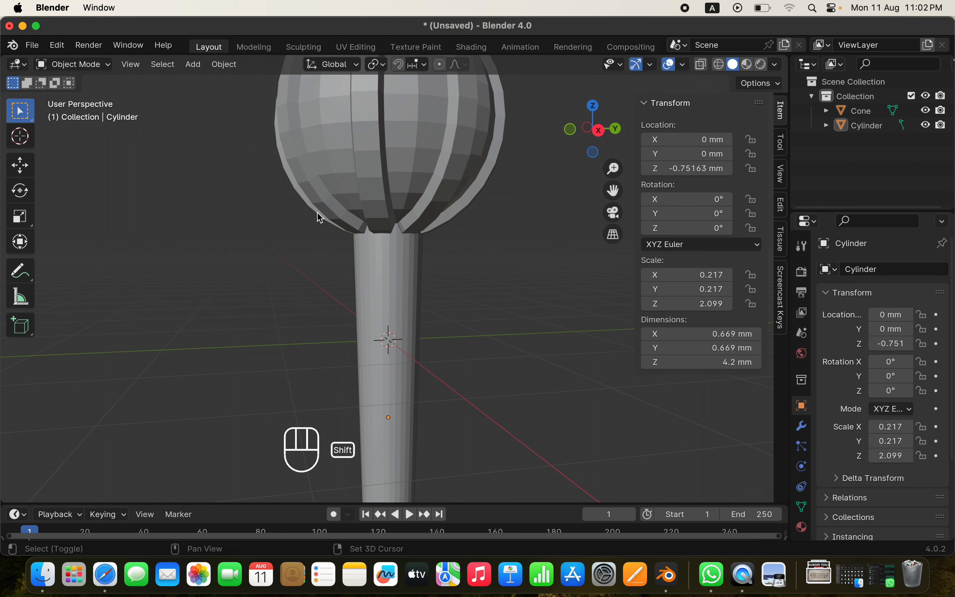
Try adding a UV sphere at the origin, scaled down uniformly to about 0.169
{"action": "key", "text": "shift+a"}
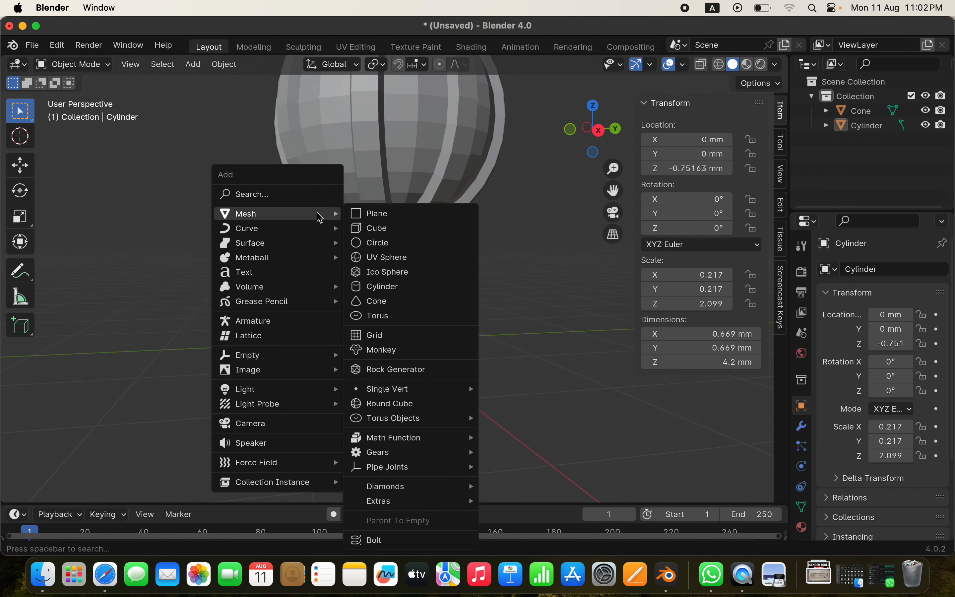
{"action": "left_click", "coordinate": [397, 261]}
{"action": "scroll", "coordinate": [394, 340], "scroll_direction": "down", "scroll_amount": 2}
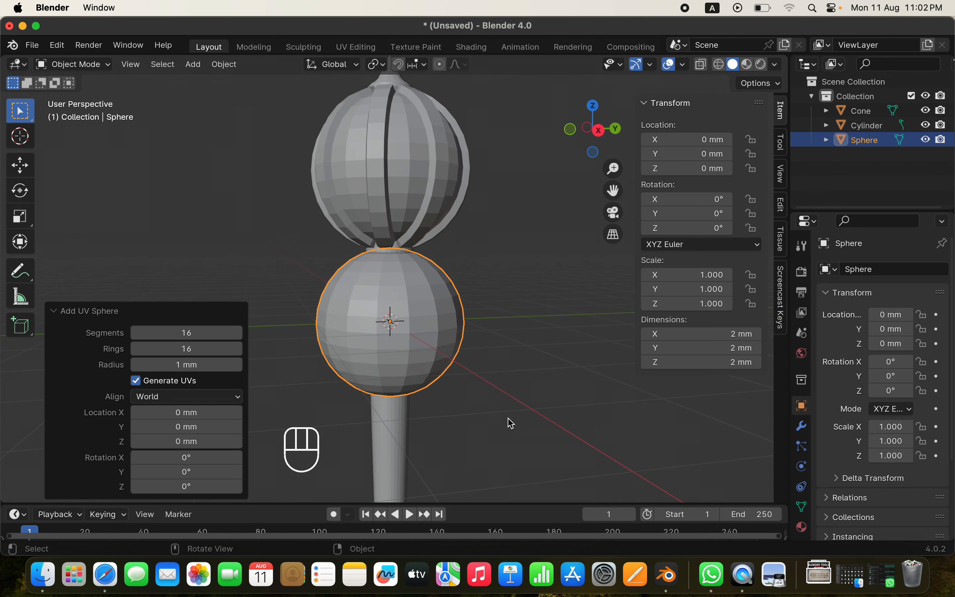
{"action": "key", "text": "s"}
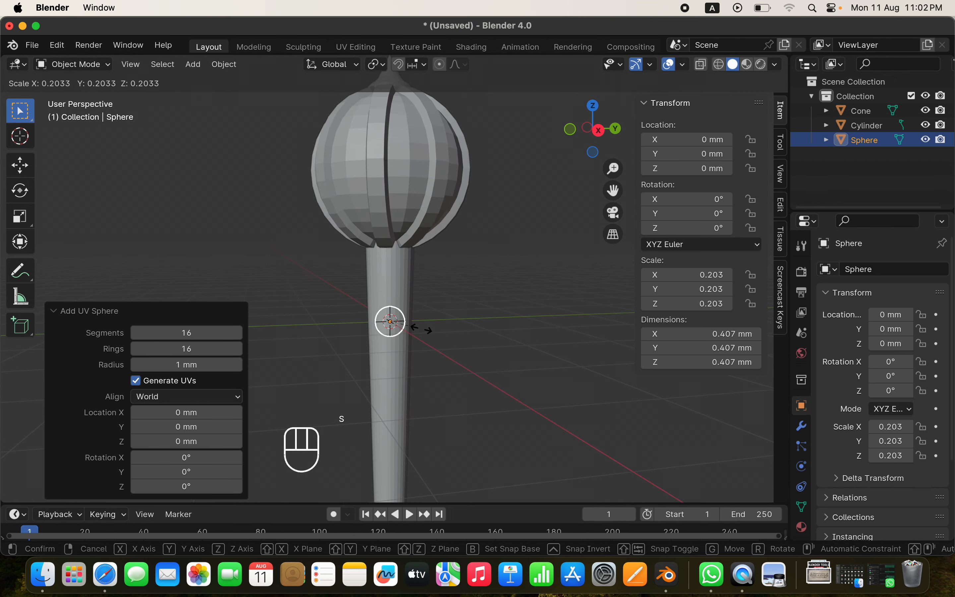
{"action": "left_click", "coordinate": [418, 326]}
{"action": "middle_click_drag", "start_coordinate": [347, 288], "coordinate": [395, 257]}
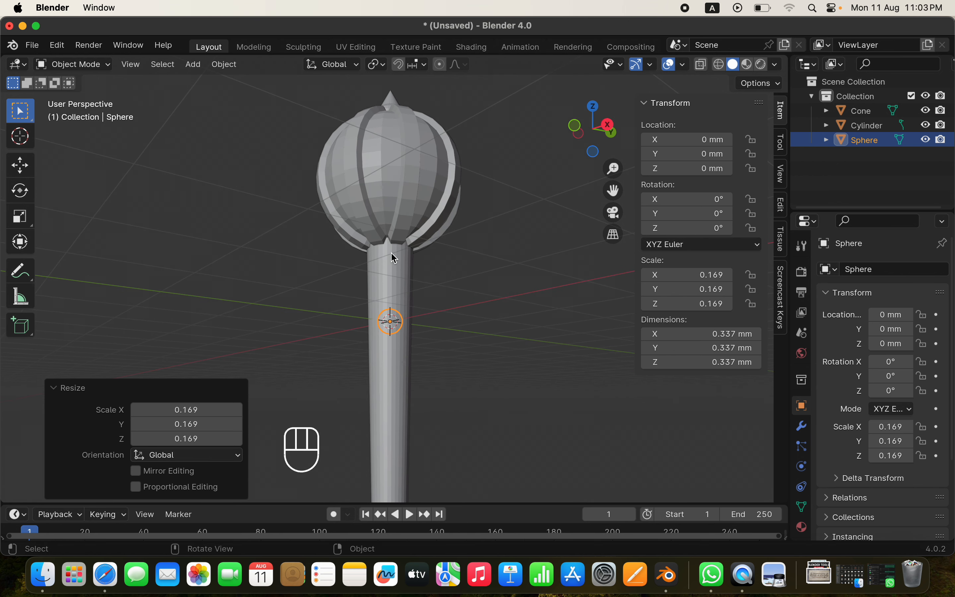
Undo the new sphere's scaling and its creation, back to the selected tapered cylinder
{"action": "left_click", "coordinate": [393, 275]}
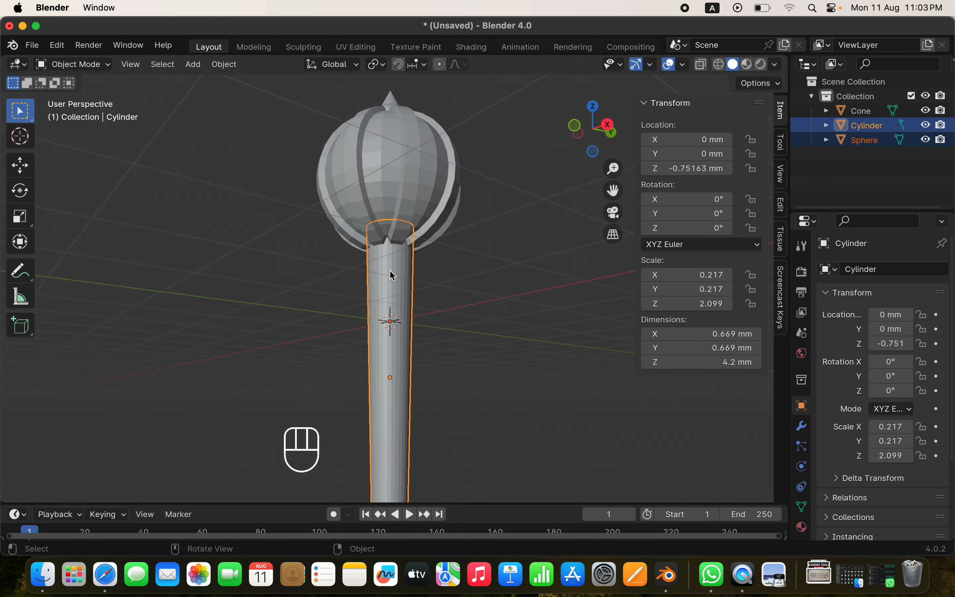
{"action": "key", "text": "super+z"}
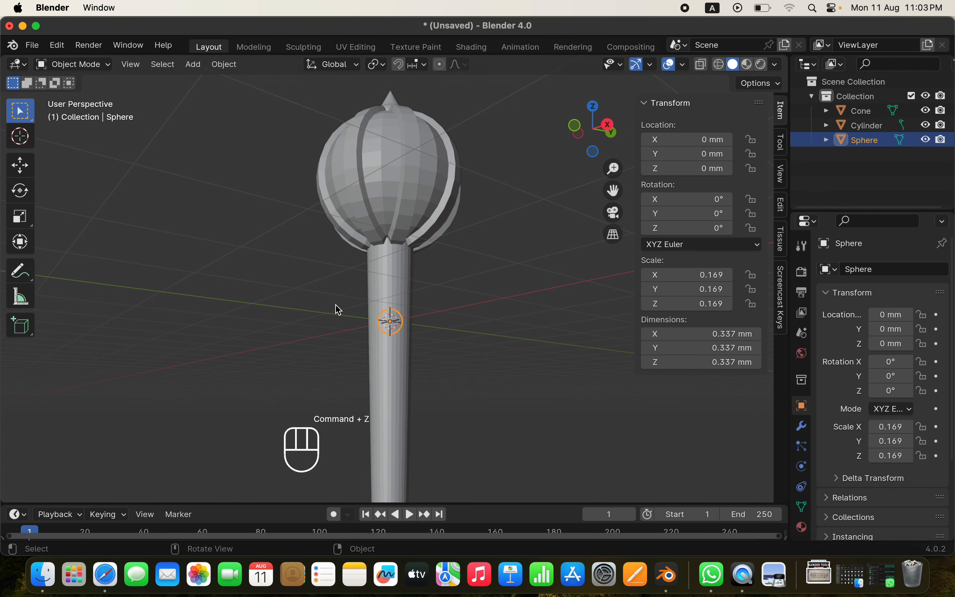
{"action": "key", "text": "super+z"}
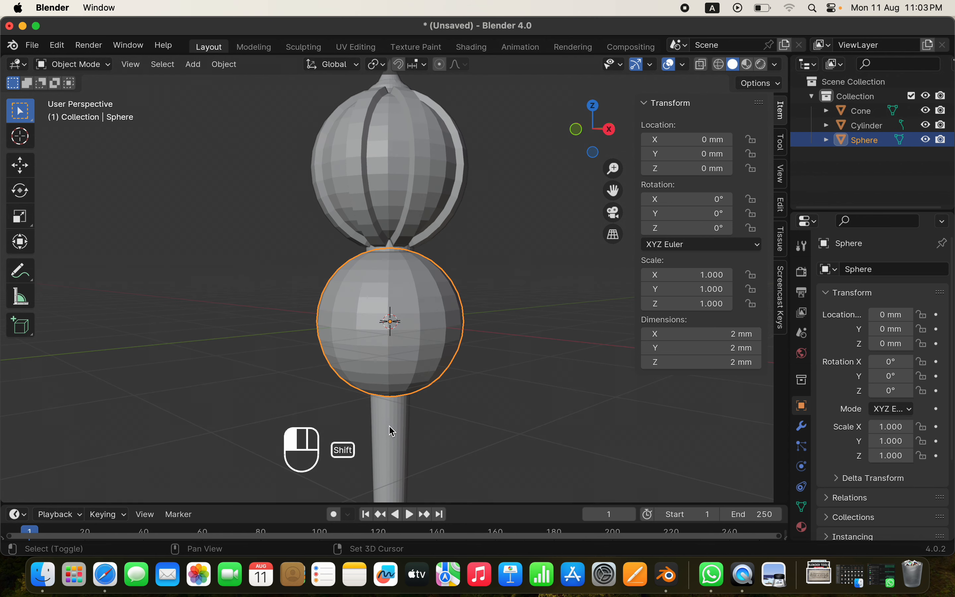
{"action": "left_click", "coordinate": [390, 427], "text": "shift"}
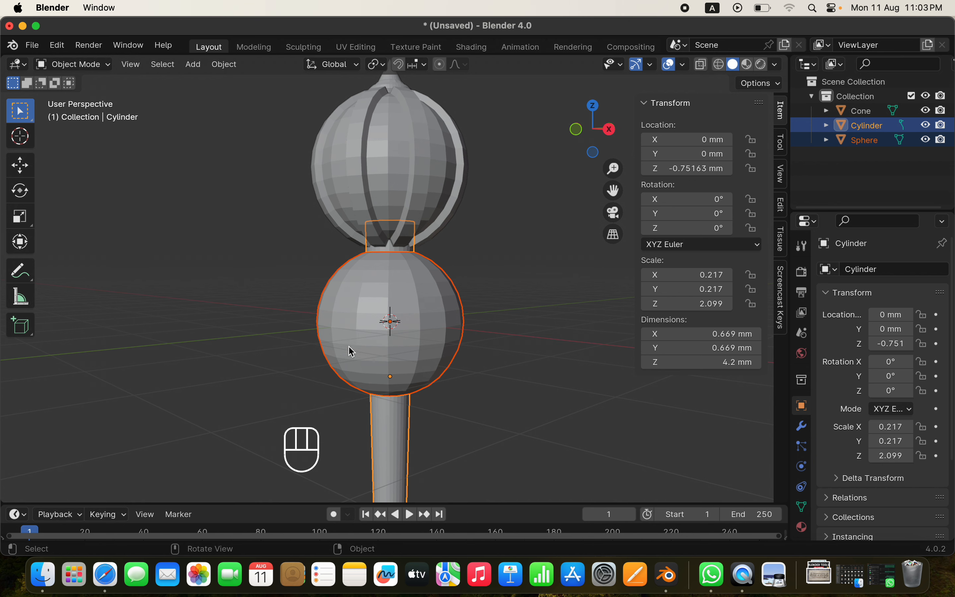
{"action": "key", "text": "super+z"}
{"action": "middle_click_drag", "start_coordinate": [451, 305], "coordinate": [431, 297]}
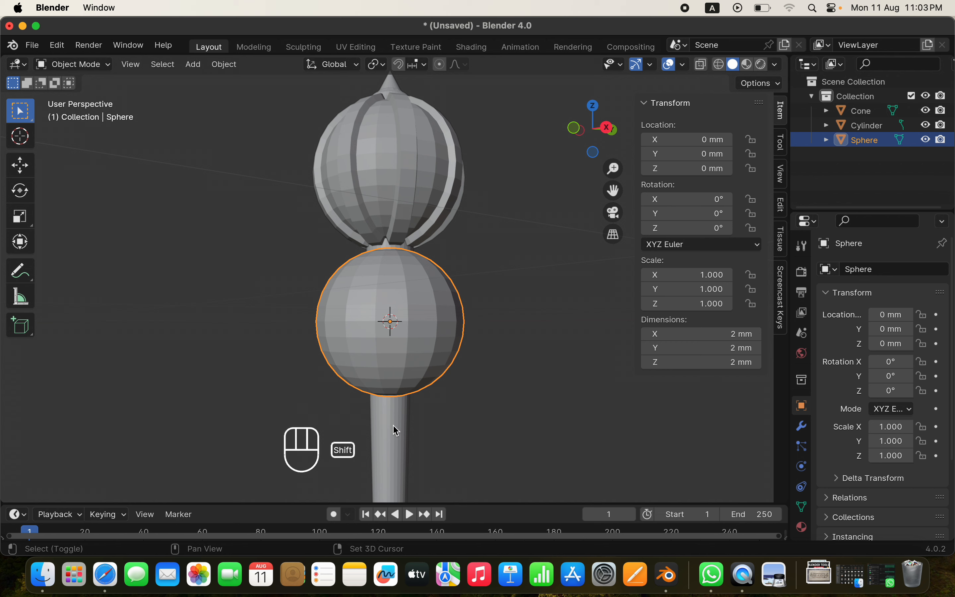
{"action": "key", "text": "super+z"}
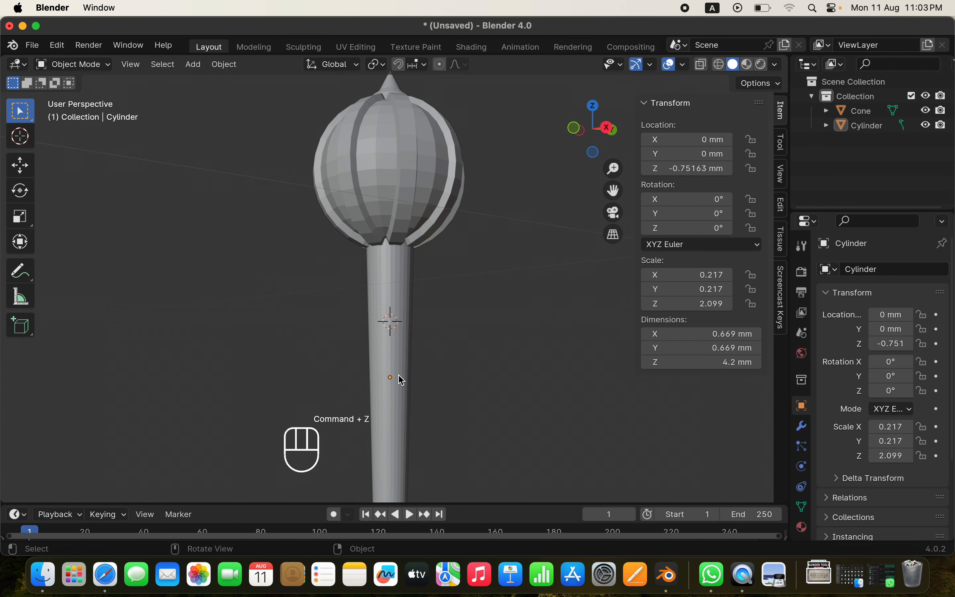
{"action": "key", "text": "super+z"}
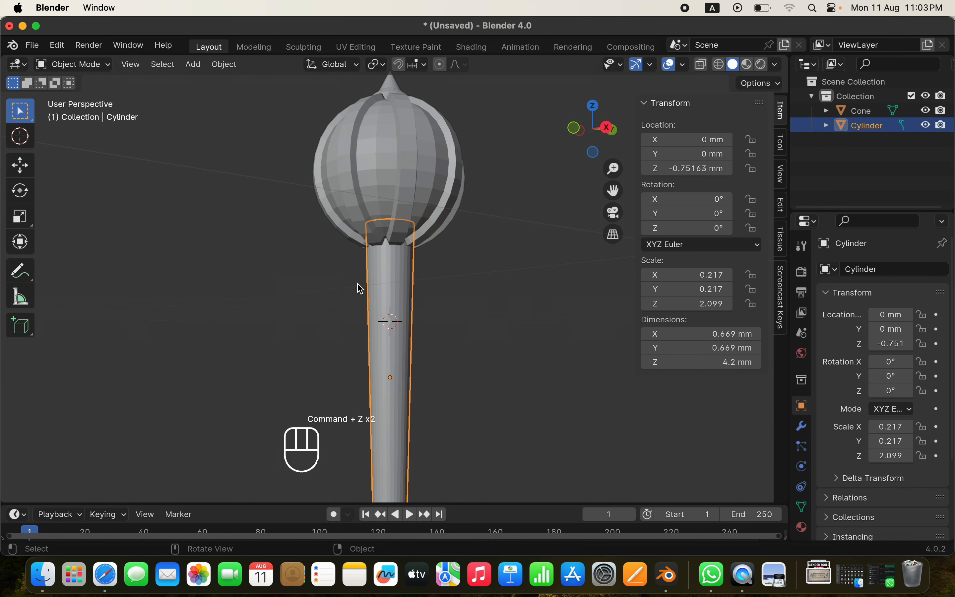
Add a 32-vertex cylinder of 1 mm radius at the origin and flatten it along Z to about 0.174
{"action": "mouse_move", "coordinate": [357, 284]}
{"action": "middle_mouse_down"}
{"action": "mouse_move", "coordinate": [363, 344]}
{"action": "mouse_move", "coordinate": [344, 256]}
{"action": "mouse_move", "coordinate": [390, 197]}
{"action": "mouse_move", "coordinate": [426, 292]}
{"action": "mouse_move", "coordinate": [359, 302]}
{"action": "middle_mouse_up"}
{"action": "scroll", "coordinate": [361, 342], "scroll_direction": "down", "scroll_amount": 3}
{"action": "scroll", "coordinate": [426, 292], "scroll_direction": "up", "scroll_amount": 5}
{"action": "key", "text": "shift+a"}
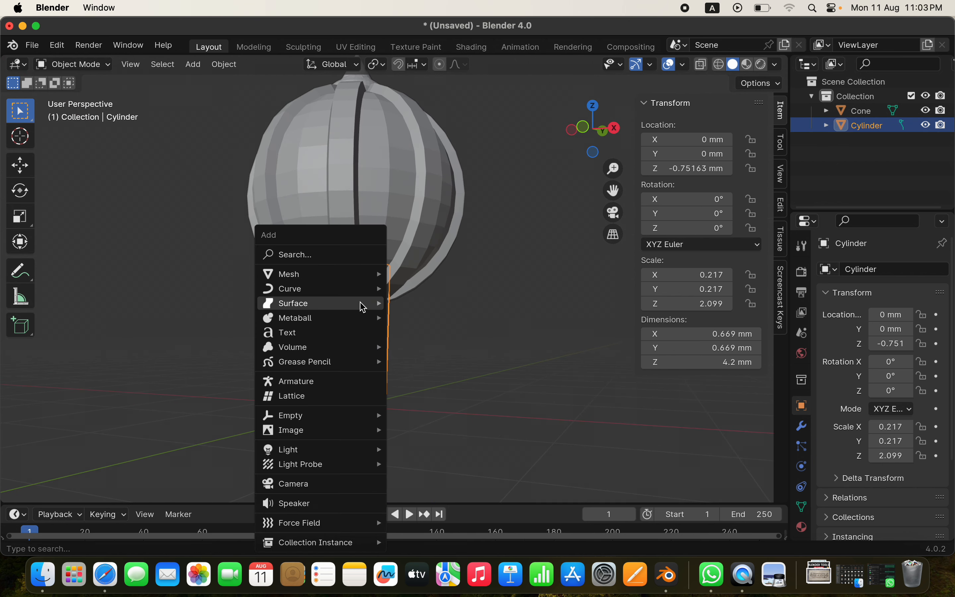
{"action": "mouse_move", "coordinate": [380, 273]}
{"action": "left_click", "coordinate": [433, 349]}
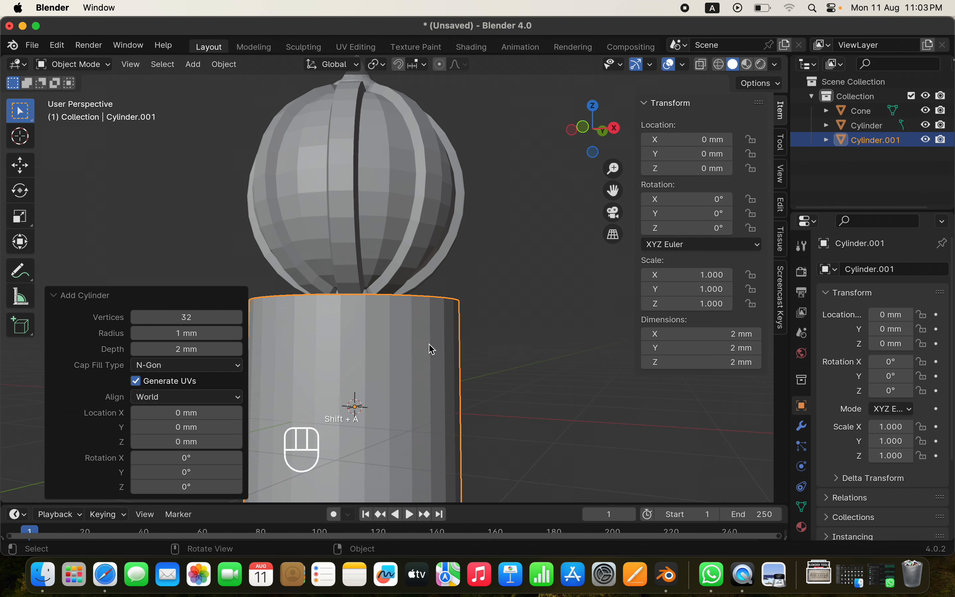
{"action": "scroll", "coordinate": [479, 394], "scroll_direction": "down", "scroll_amount": 3}
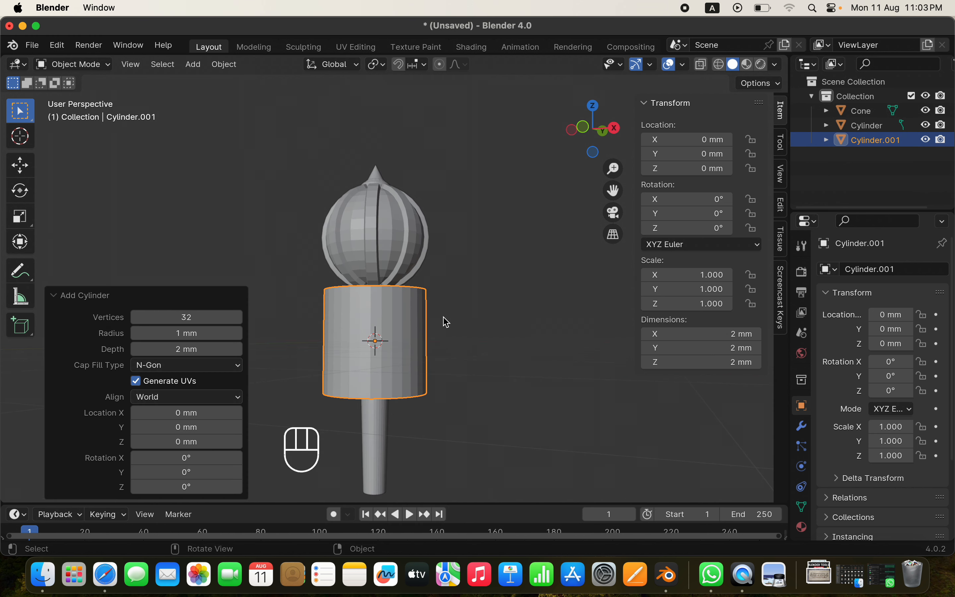
{"action": "key", "text": "s"}
{"action": "key", "text": "z"}
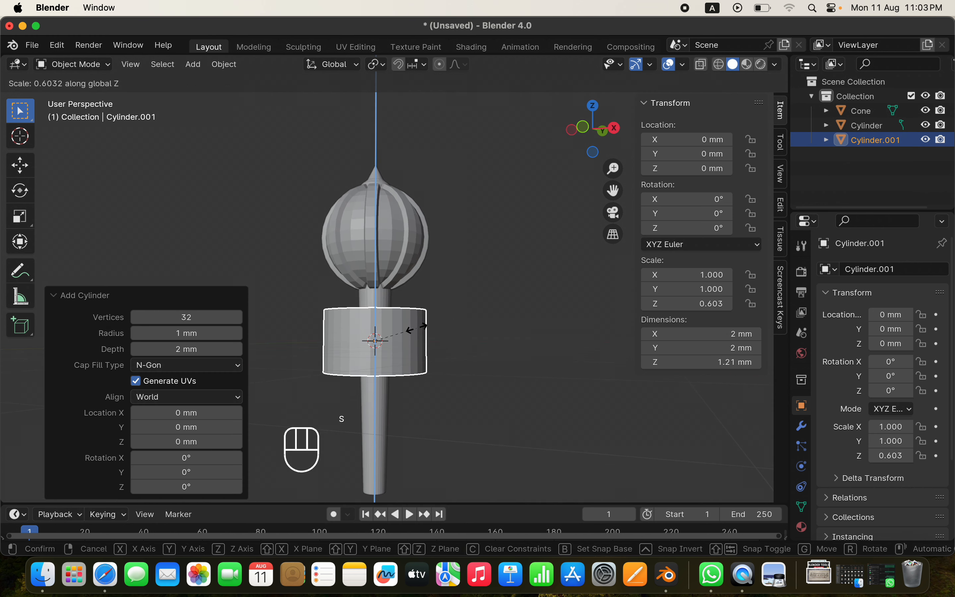
{"action": "left_click", "coordinate": [389, 352]}
Scale the flat disc uniformly to about 0.472 and raise it along Z by about 1.06 mm to the sphere's underside
{"action": "key", "text": "s"}
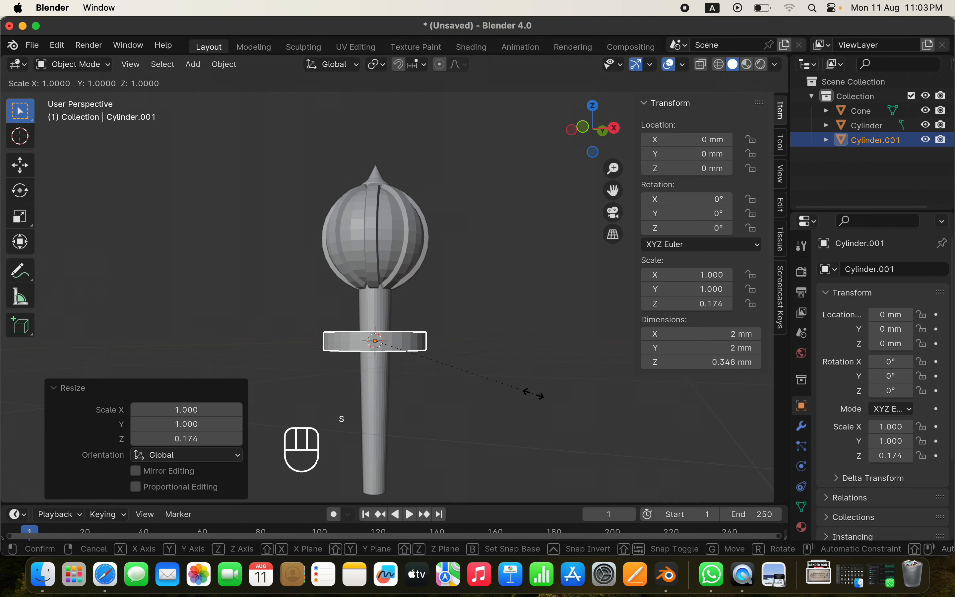
{"action": "left_click", "coordinate": [451, 364]}
{"action": "scroll", "coordinate": [370, 323], "scroll_direction": "up", "scroll_amount": 2}
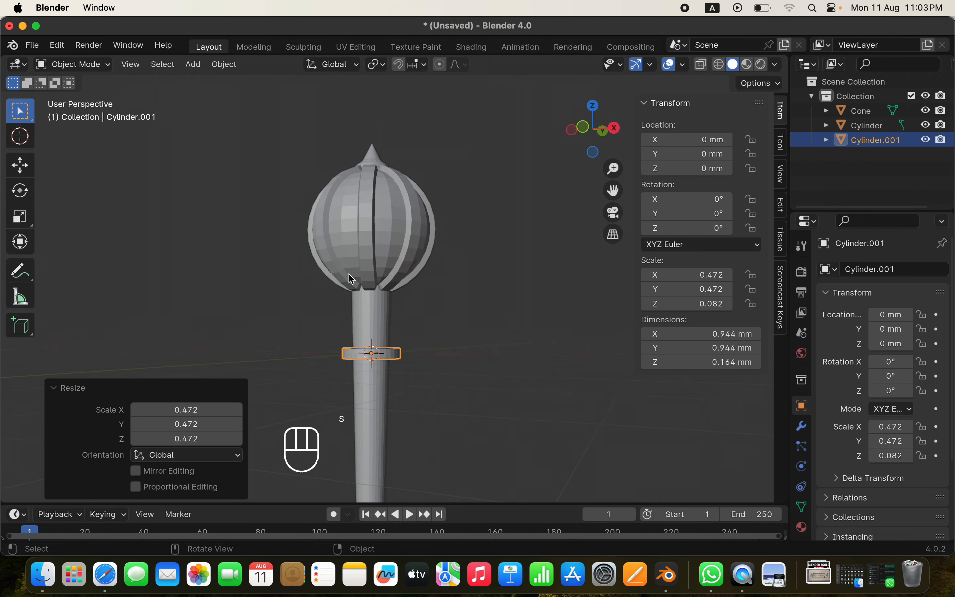
{"action": "key", "text": "g"}
{"action": "key", "text": "z"}
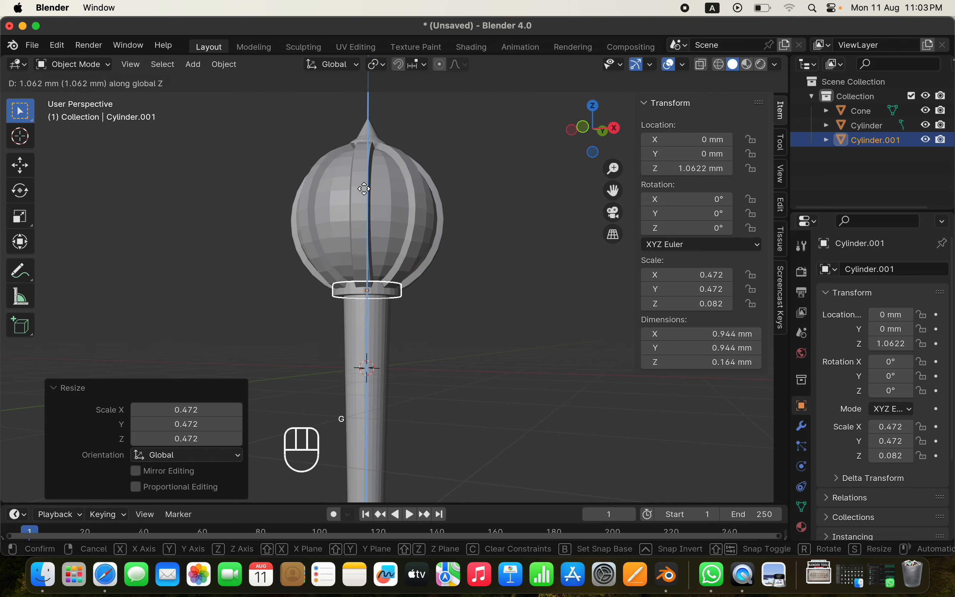
{"action": "left_click", "coordinate": [365, 213]}
Examine the collar's fit between the sphere and the rod from close up and from below
{"action": "middle_click_drag", "start_coordinate": [365, 214], "coordinate": [389, 252]}
{"action": "scroll", "coordinate": [385, 257], "scroll_direction": "up", "scroll_amount": 3}
{"action": "scroll", "coordinate": [410, 272], "scroll_direction": "up", "scroll_amount": 2}
{"action": "scroll", "coordinate": [447, 238], "scroll_direction": "up", "scroll_amount": 1}
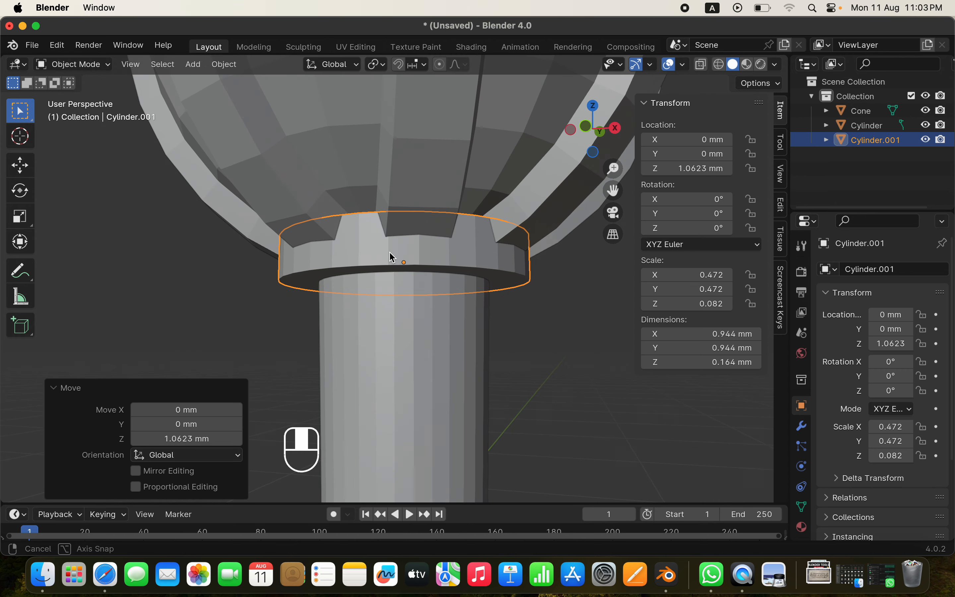
{"action": "scroll", "coordinate": [390, 252], "scroll_direction": "down", "scroll_amount": 5}
{"action": "left_click", "coordinate": [482, 280]}
{"action": "mouse_move", "coordinate": [489, 283]}
{"action": "middle_mouse_down"}
{"action": "mouse_move", "coordinate": [471, 365]}
{"action": "mouse_move", "coordinate": [497, 271]}
{"action": "mouse_move", "coordinate": [486, 300]}
{"action": "middle_mouse_up"}
{"action": "scroll", "coordinate": [486, 300], "scroll_direction": "up", "scroll_amount": 2}
{"action": "middle_click_drag", "start_coordinate": [422, 245], "coordinate": [437, 313], "text": "shift"}
{"action": "left_click", "coordinate": [438, 314]}
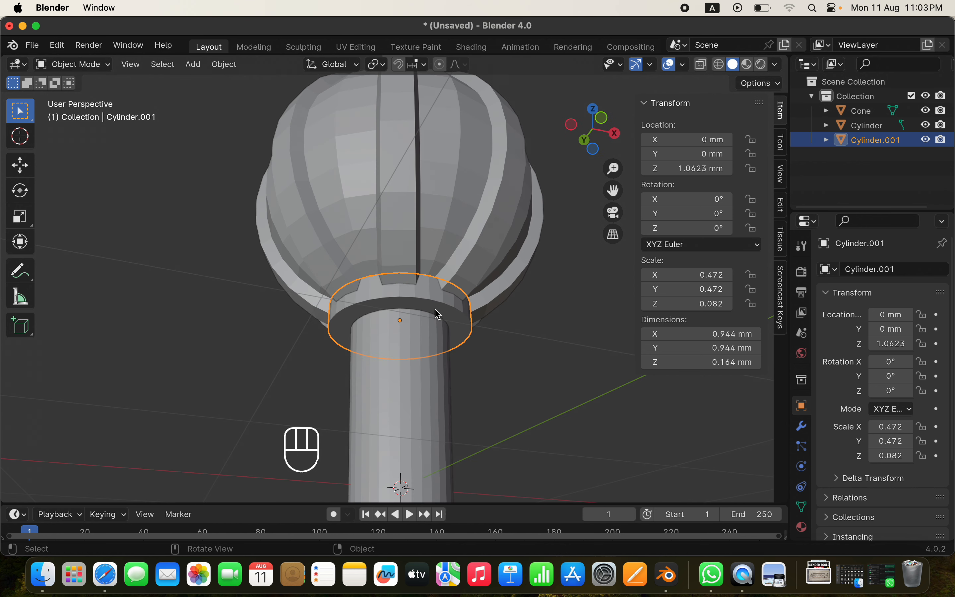
Enter Edit Mode on the collar, switch to edge selection and select its lower rim edge loop
{"action": "key", "text": "Tab"}
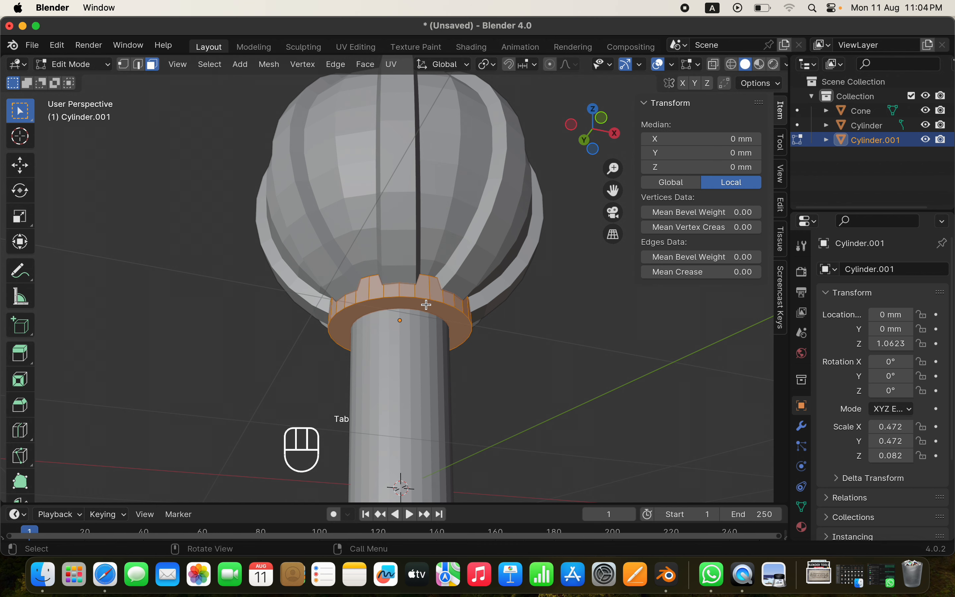
{"action": "key", "text": "alt"}
{"action": "left_click", "coordinate": [393, 298], "text": "alt"}
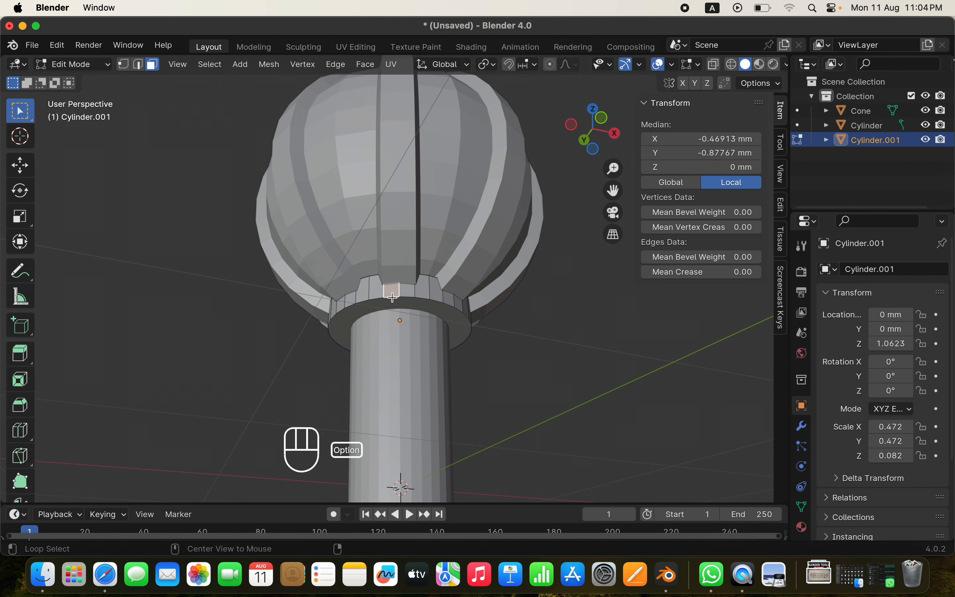
{"action": "key", "text": "super+z"}
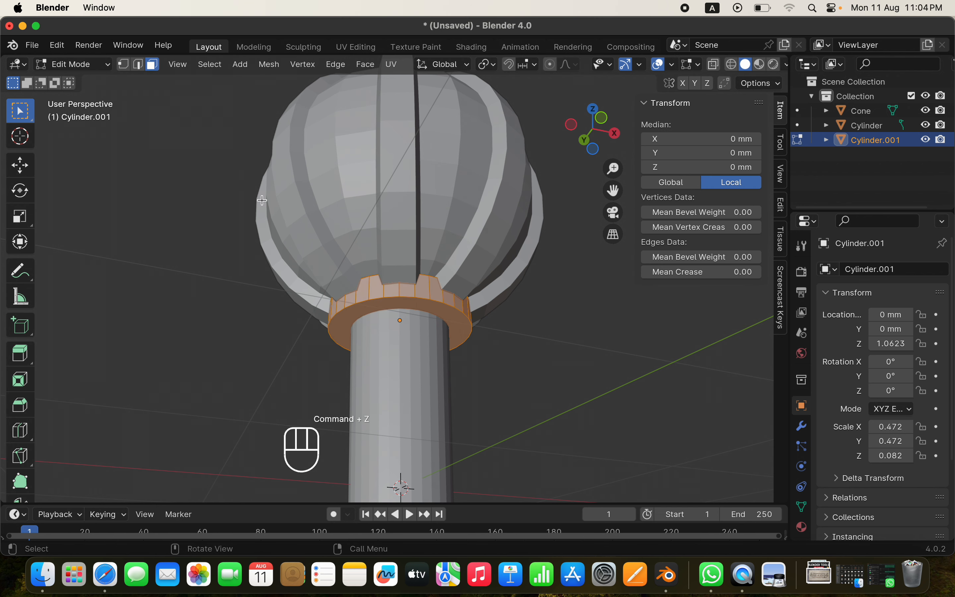
{"action": "left_click", "coordinate": [137, 64]}
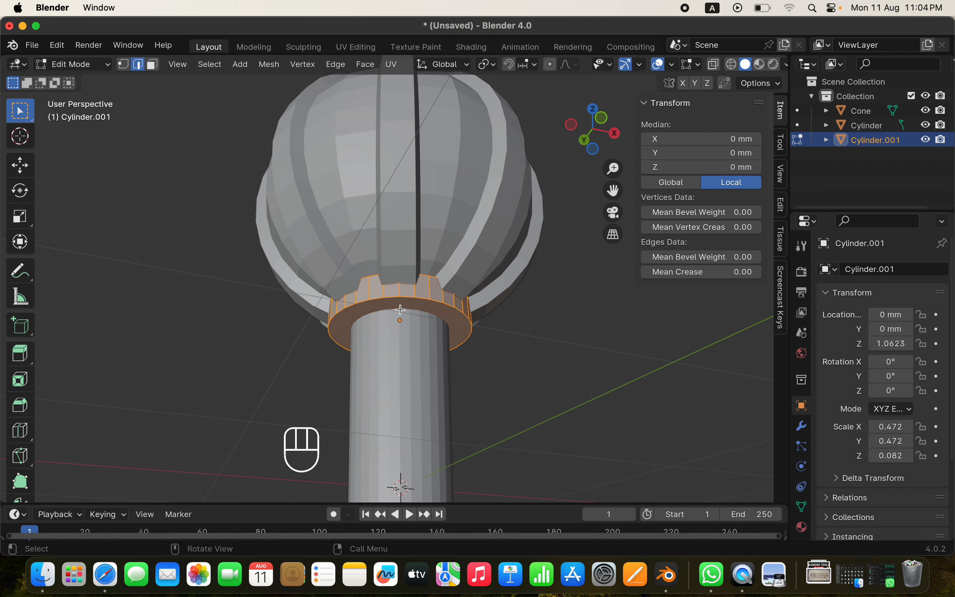
{"action": "key", "text": "alt"}
{"action": "left_click", "coordinate": [392, 299], "text": "alt"}
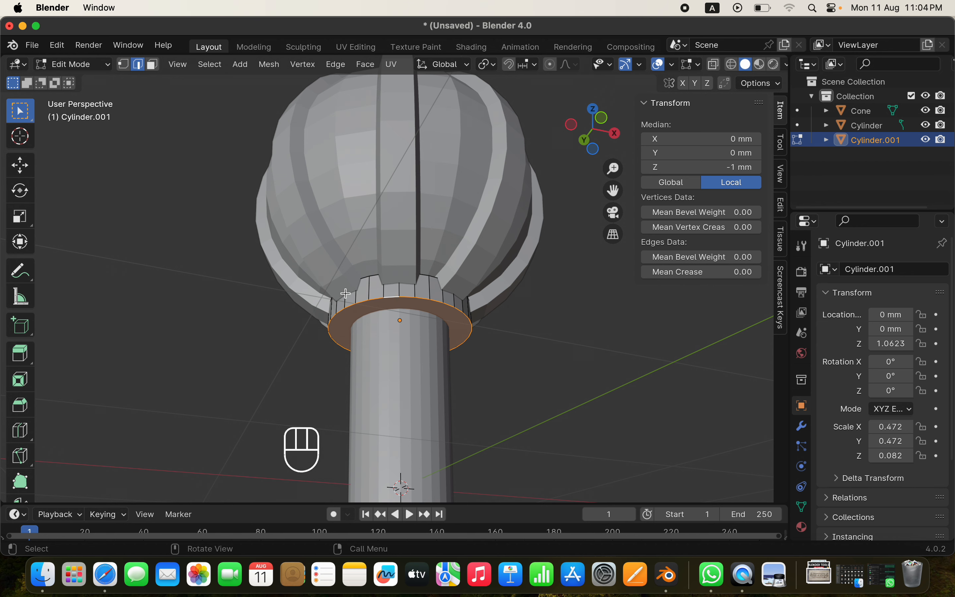
Try to bevel the edge loop around the collar's lower rim
{"action": "middle_click_drag", "start_coordinate": [345, 293], "coordinate": [401, 325]}
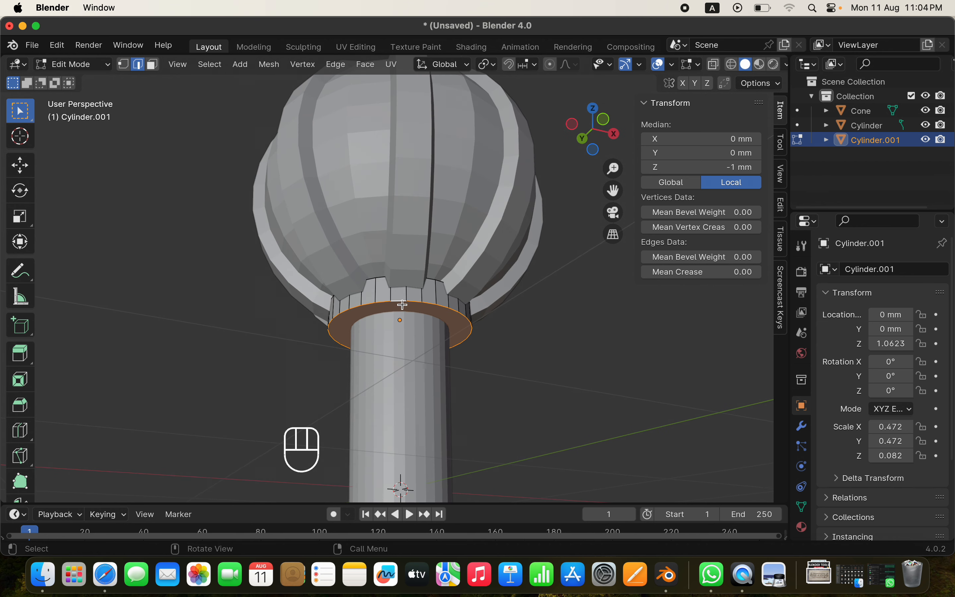
{"action": "left_click", "coordinate": [419, 303]}
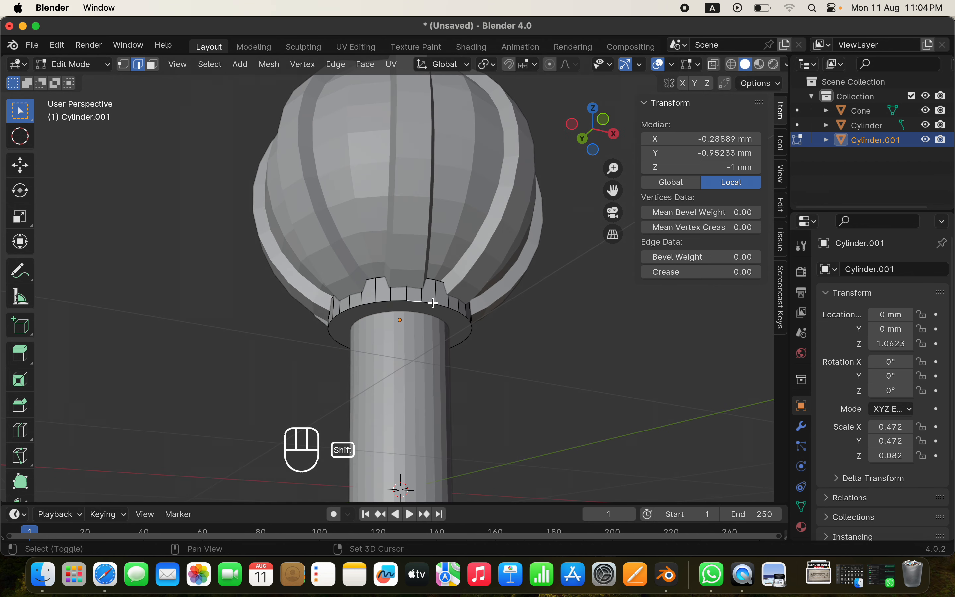
{"action": "left_click", "coordinate": [433, 304], "text": "shift"}
{"action": "left_click", "coordinate": [444, 305], "text": "shift"}
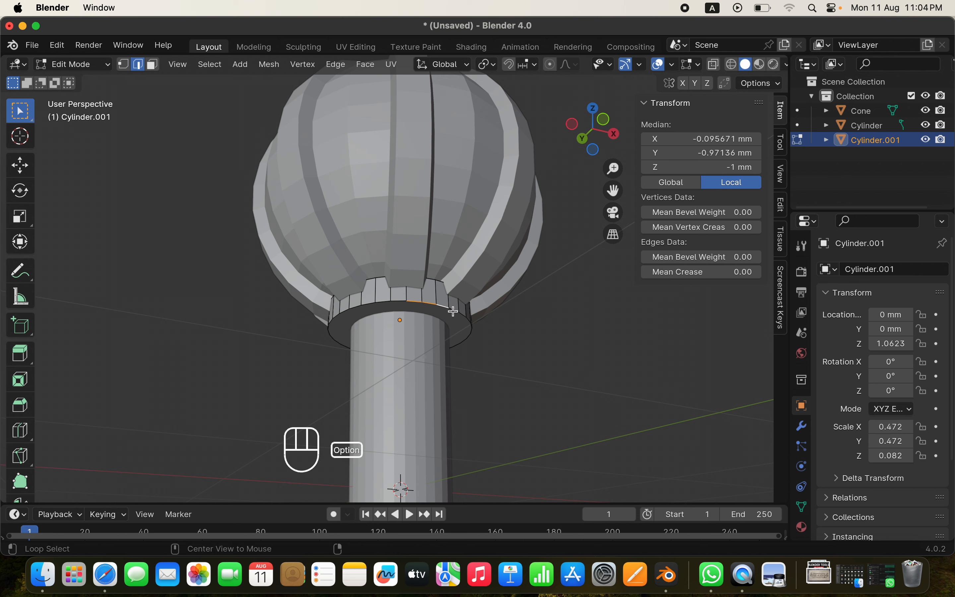
{"action": "left_click", "coordinate": [452, 311], "text": "alt"}
{"action": "middle_click_drag", "start_coordinate": [253, 309], "coordinate": [377, 328]}
{"action": "key", "text": "super+b"}
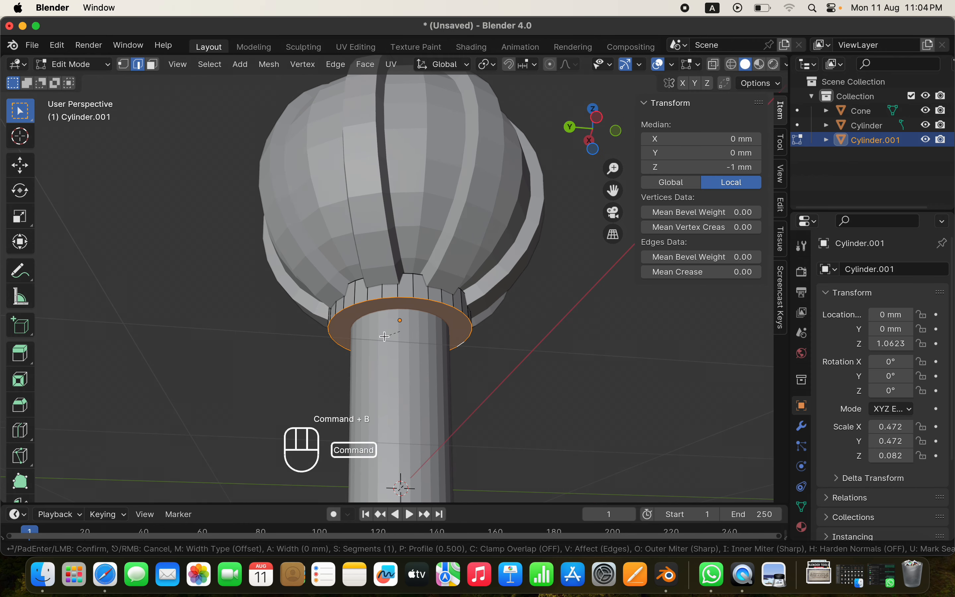
{"action": "left_click", "coordinate": [380, 347]}
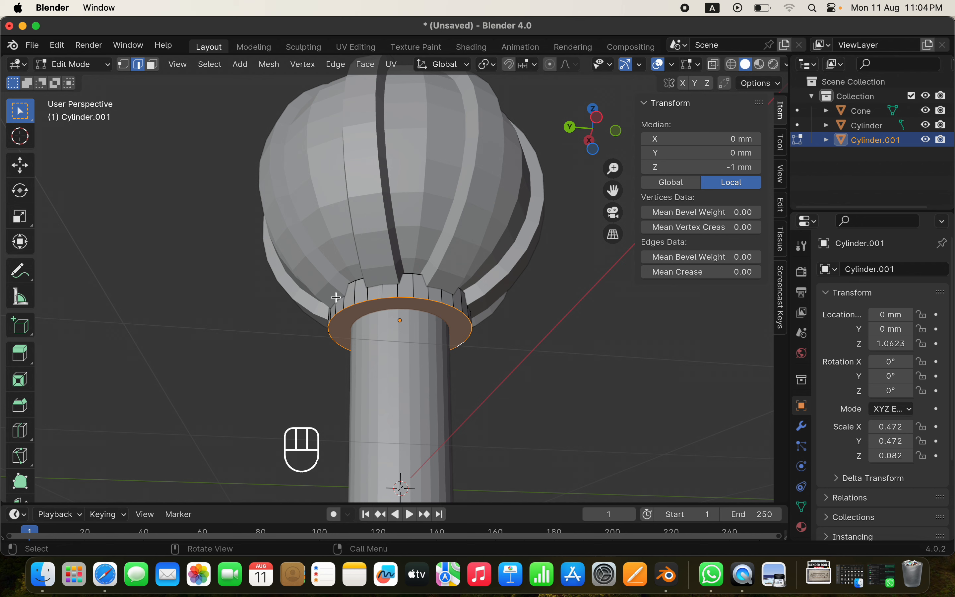
{"action": "key", "text": "super+z"}
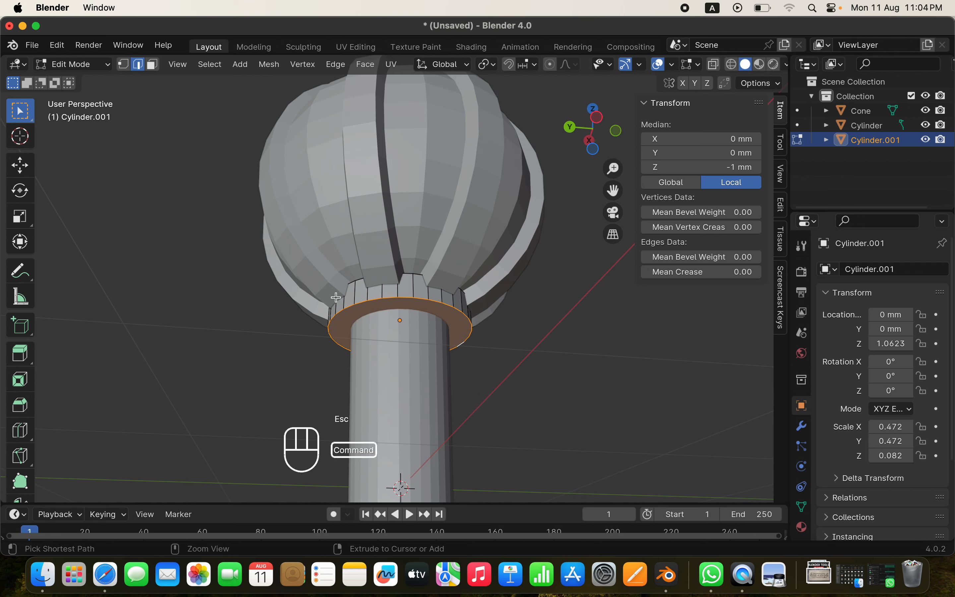
Return to Object Mode and apply the collar's scale
{"action": "key", "text": "Tab"}
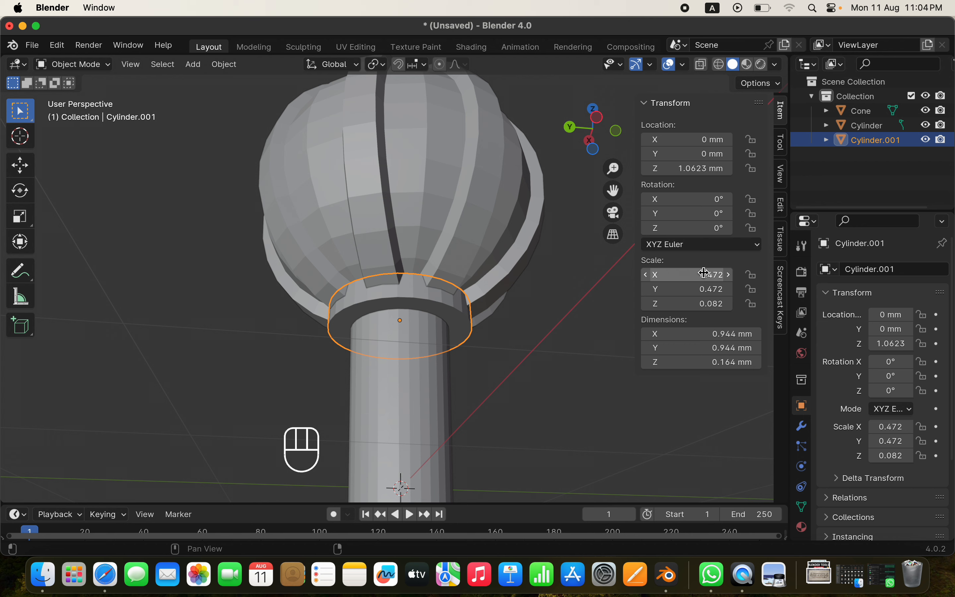
{"action": "middle_click_drag", "start_coordinate": [498, 256], "coordinate": [464, 272]}
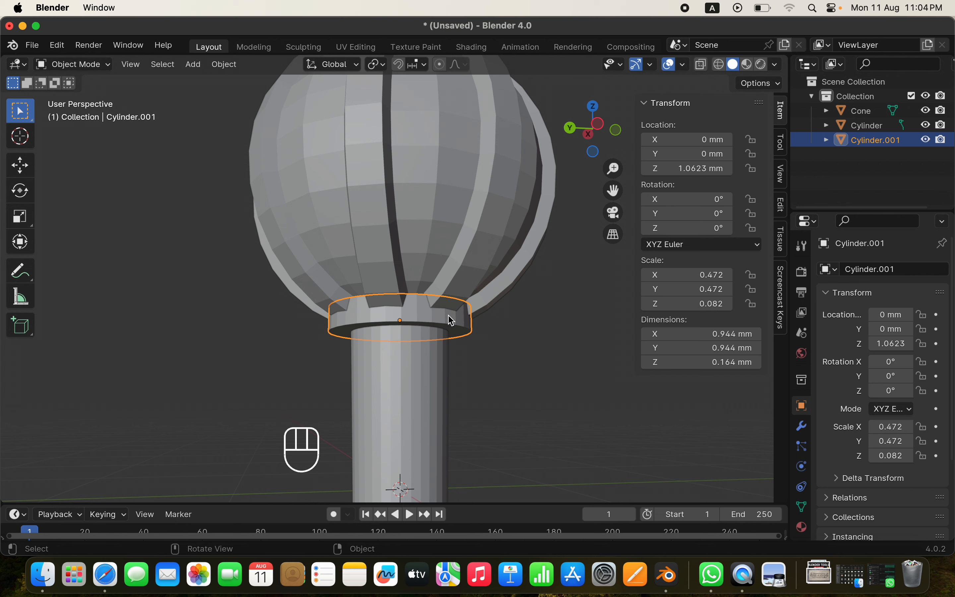
{"action": "right_click", "coordinate": [419, 323]}
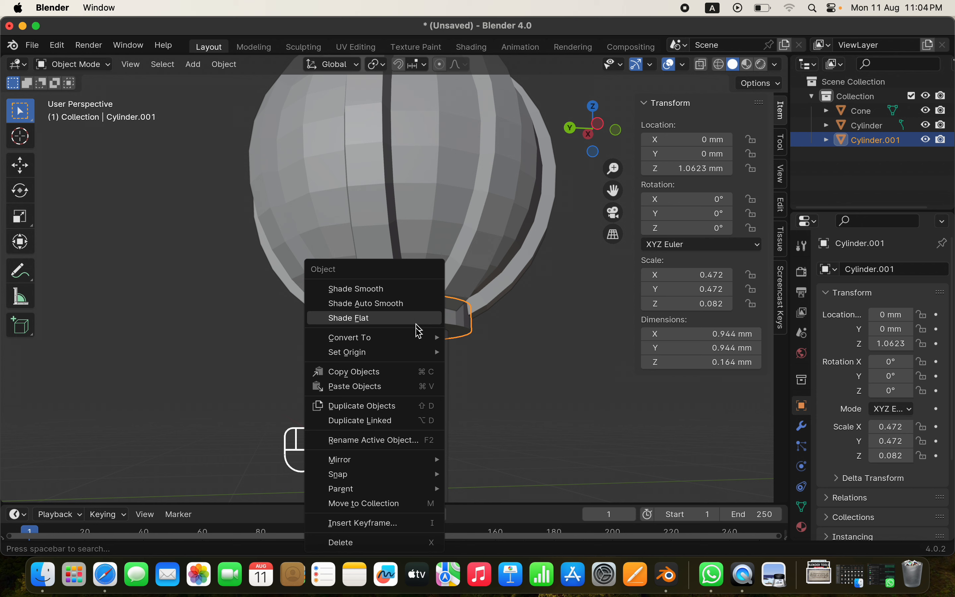
{"action": "mouse_move", "coordinate": [413, 345]}
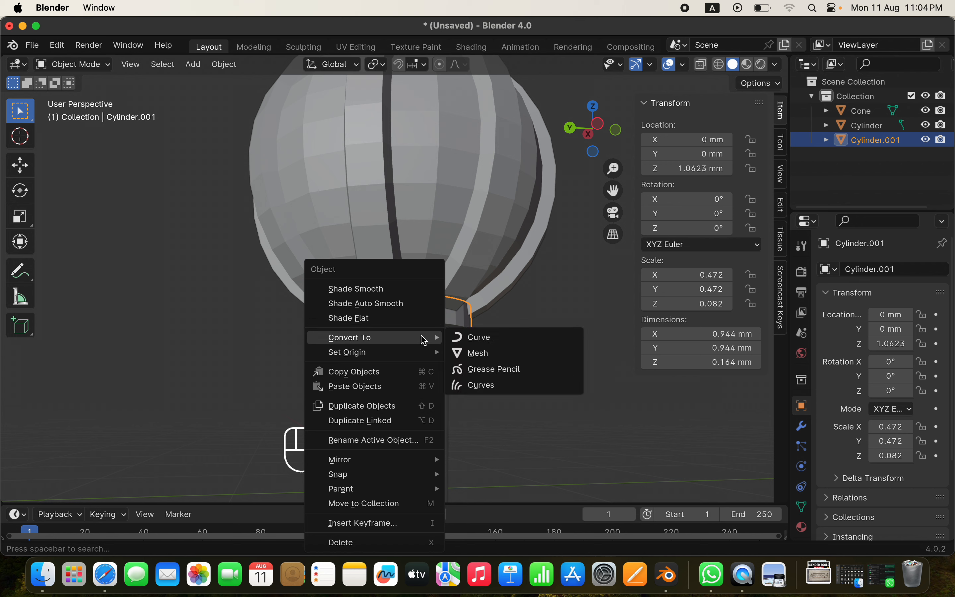
{"action": "left_click", "coordinate": [224, 64]}
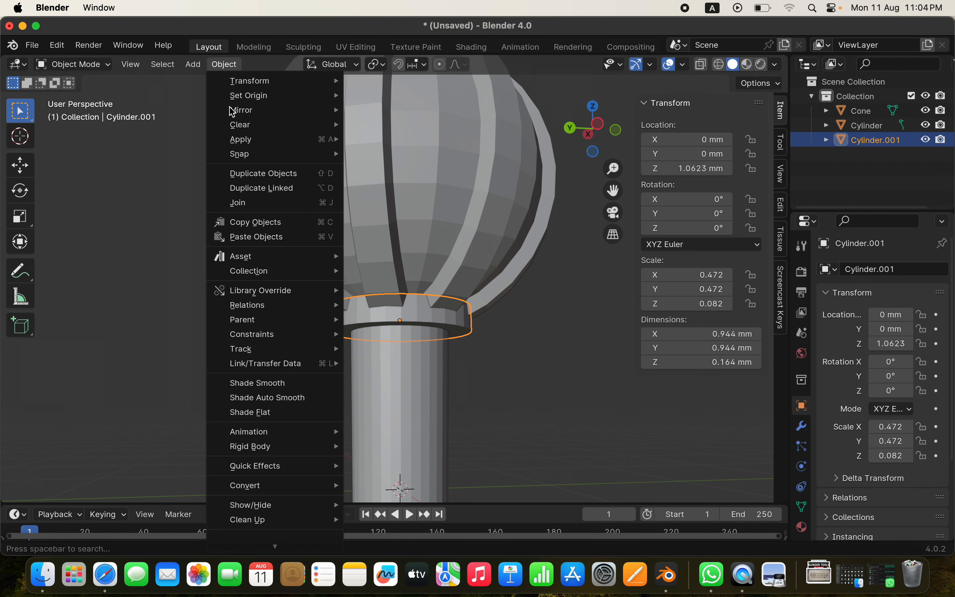
{"action": "mouse_move", "coordinate": [253, 145]}
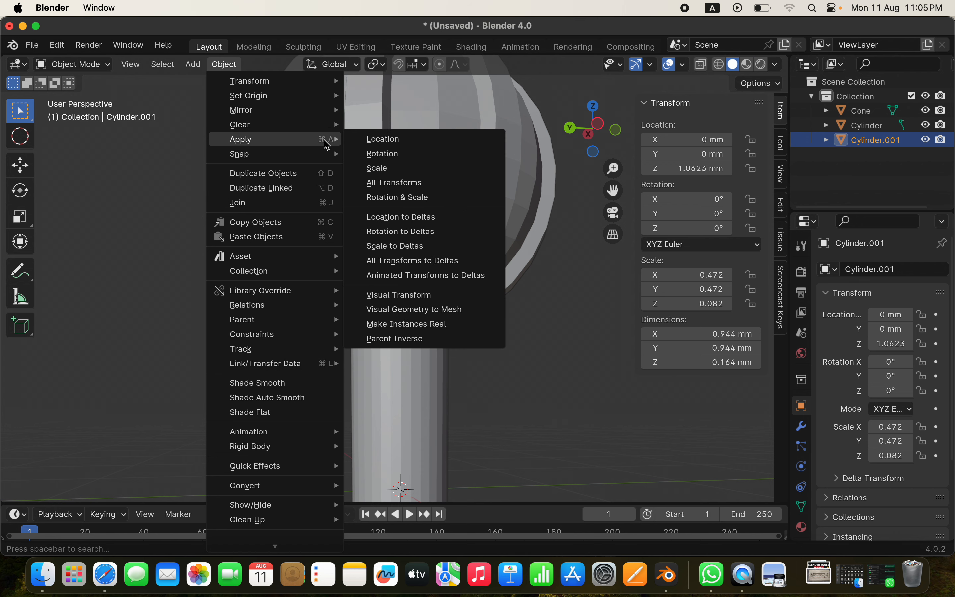
{"action": "left_click", "coordinate": [395, 168]}
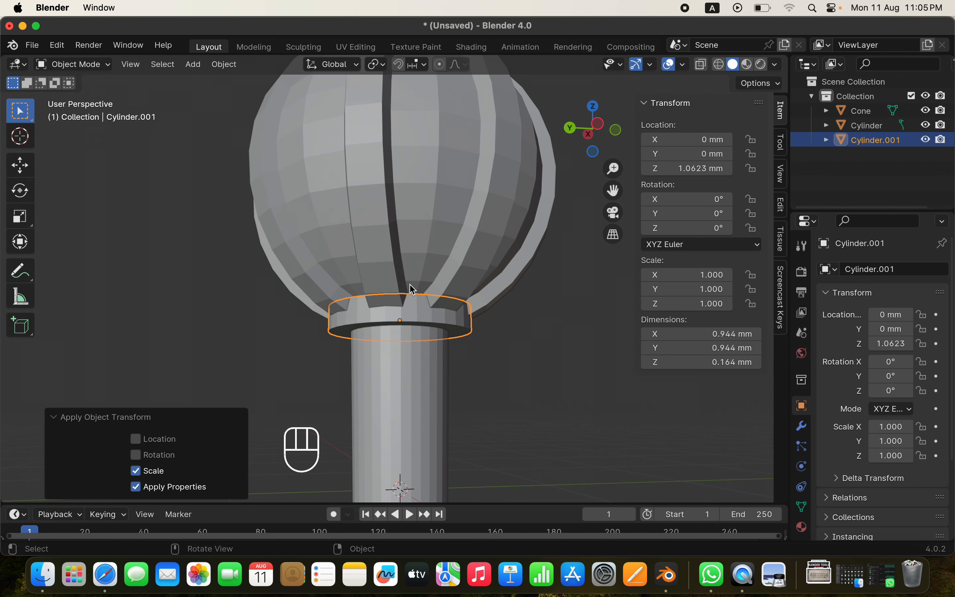
Bevel the collar's lower rim edge loop by about 0.104 mm with 6 segments, and return to Object Mode
{"action": "key", "text": "Tab"}
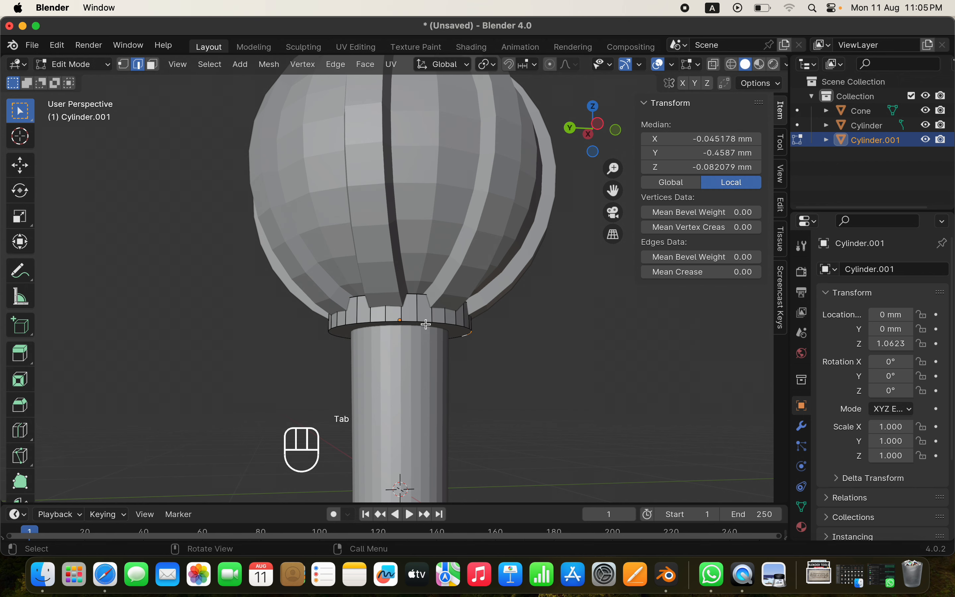
{"action": "scroll", "coordinate": [426, 324], "scroll_direction": "up", "scroll_amount": 1}
{"action": "middle_click_drag", "start_coordinate": [425, 323], "coordinate": [370, 218], "text": "shift"}
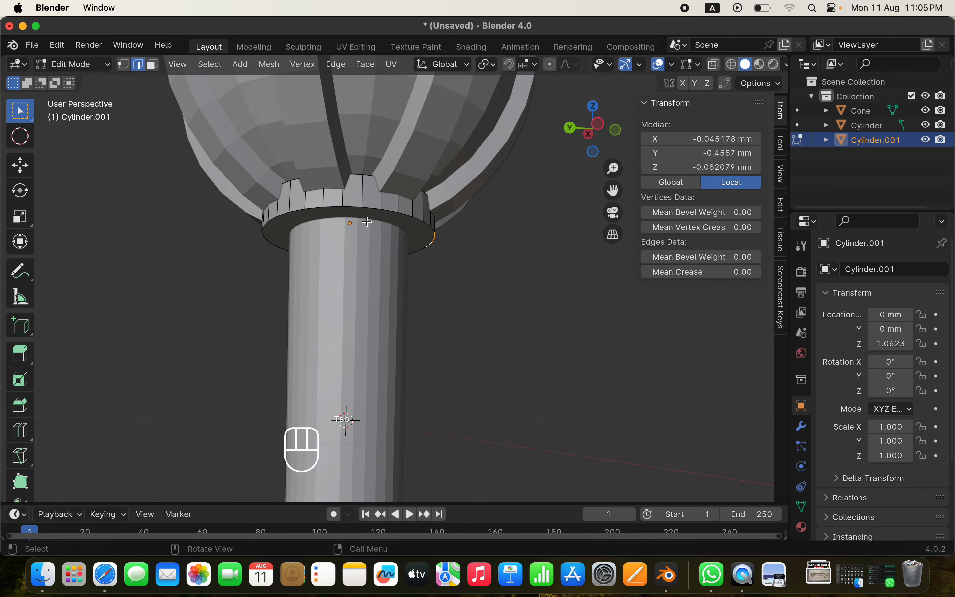
{"action": "left_click", "coordinate": [371, 207], "text": "alt"}
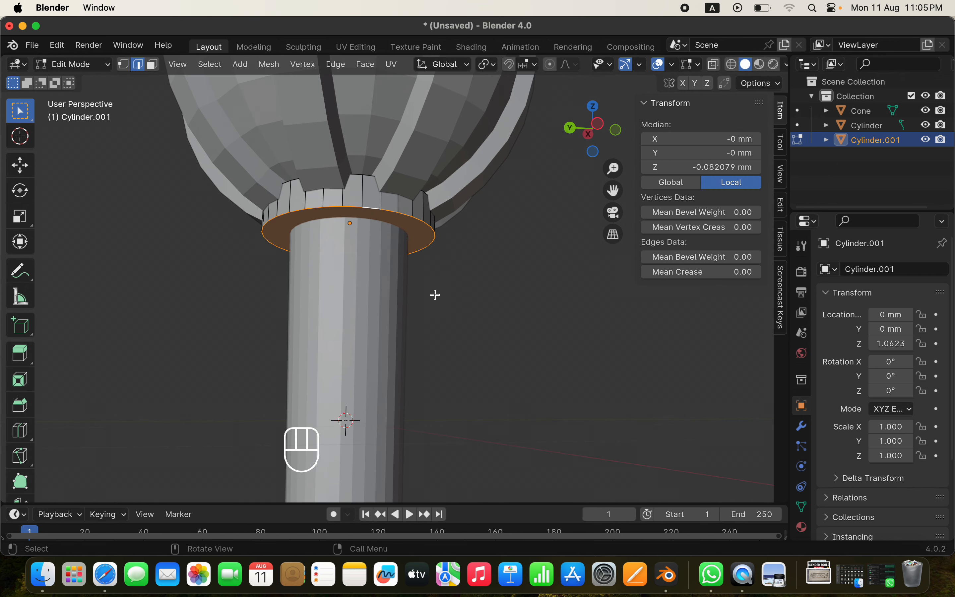
{"action": "key", "text": "super+b"}
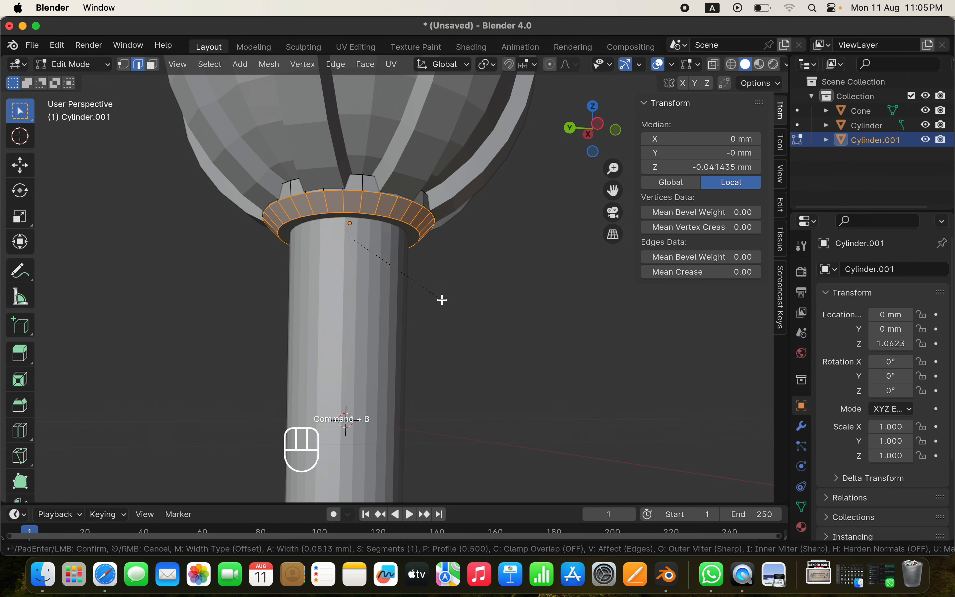
{"action": "scroll", "coordinate": [442, 299], "scroll_direction": "up", "scroll_amount": 3}
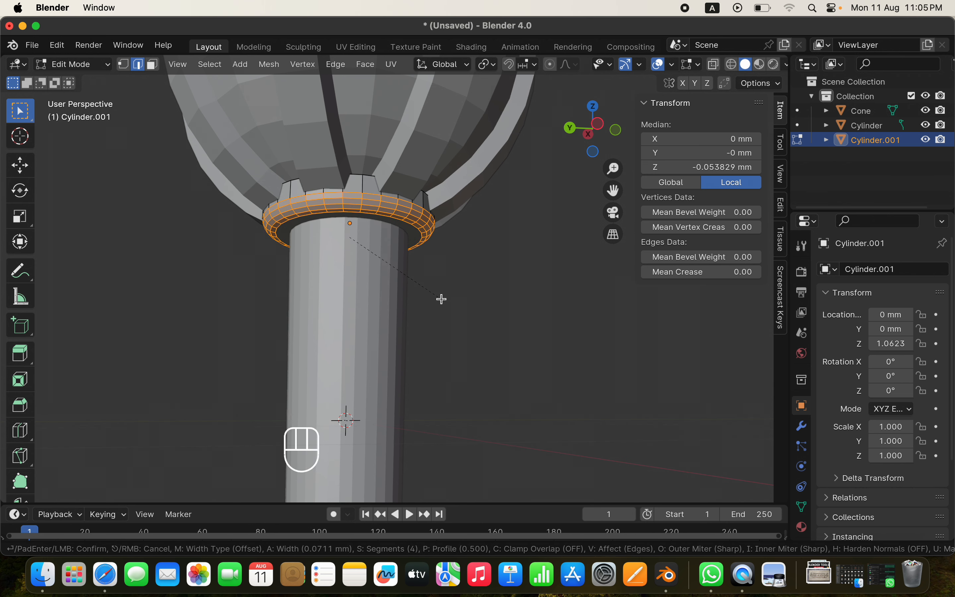
{"action": "scroll", "coordinate": [442, 300], "scroll_direction": "up", "scroll_amount": 2}
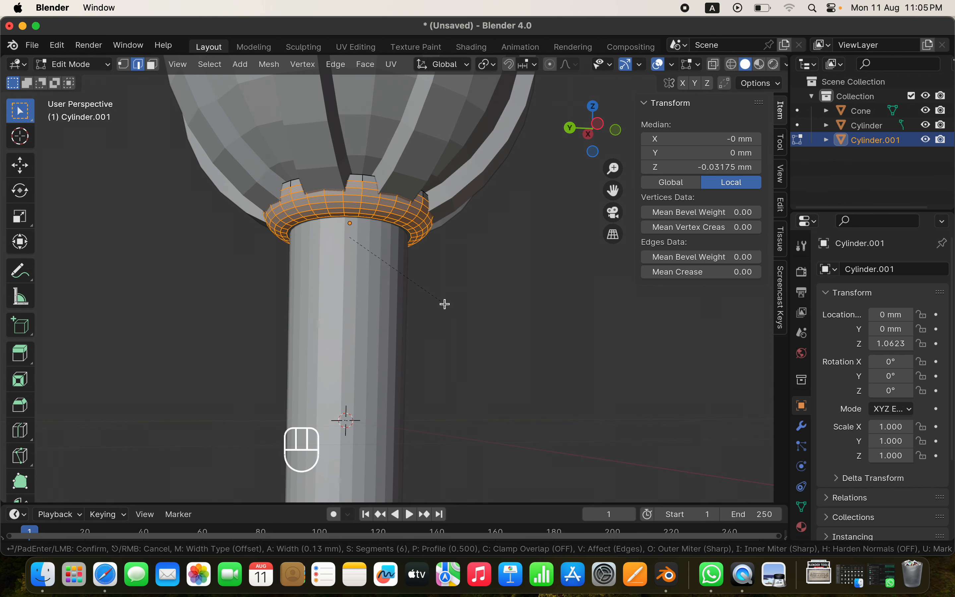
{"action": "left_click", "coordinate": [443, 303]}
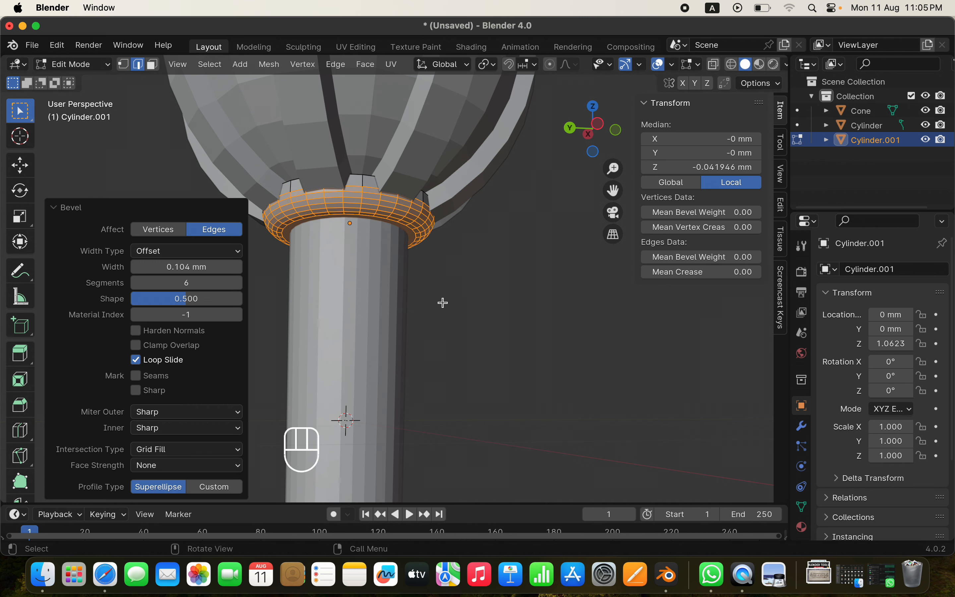
{"action": "key", "text": "Tab"}
Join the ribbed sphere head, the collar and the tapered rod into one object, with the rod as the active object
{"action": "scroll", "coordinate": [434, 316], "scroll_direction": "down", "scroll_amount": 5}
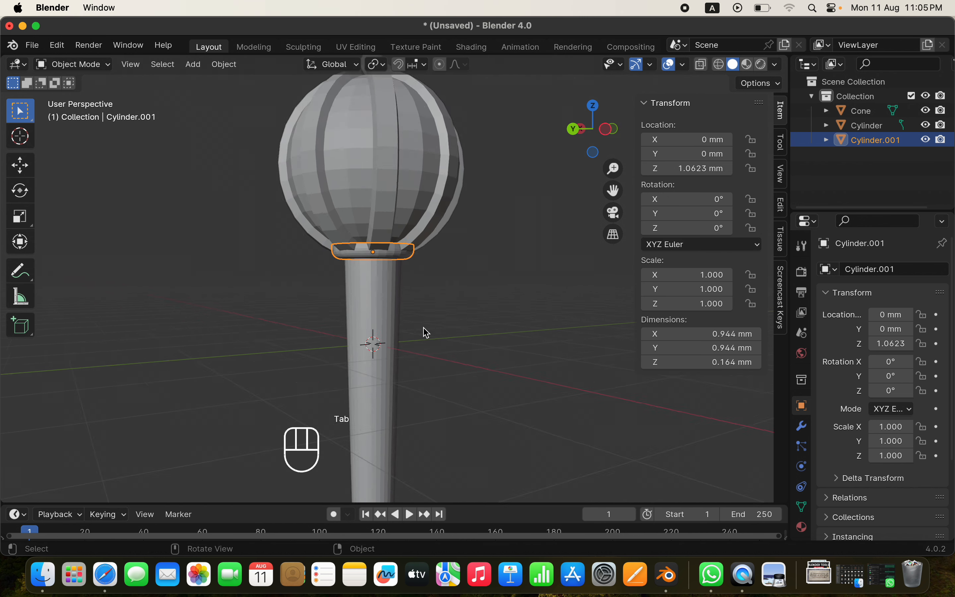
{"action": "middle_click_drag", "start_coordinate": [424, 332], "coordinate": [452, 334], "text": "shift"}
{"action": "left_click", "coordinate": [485, 280]}
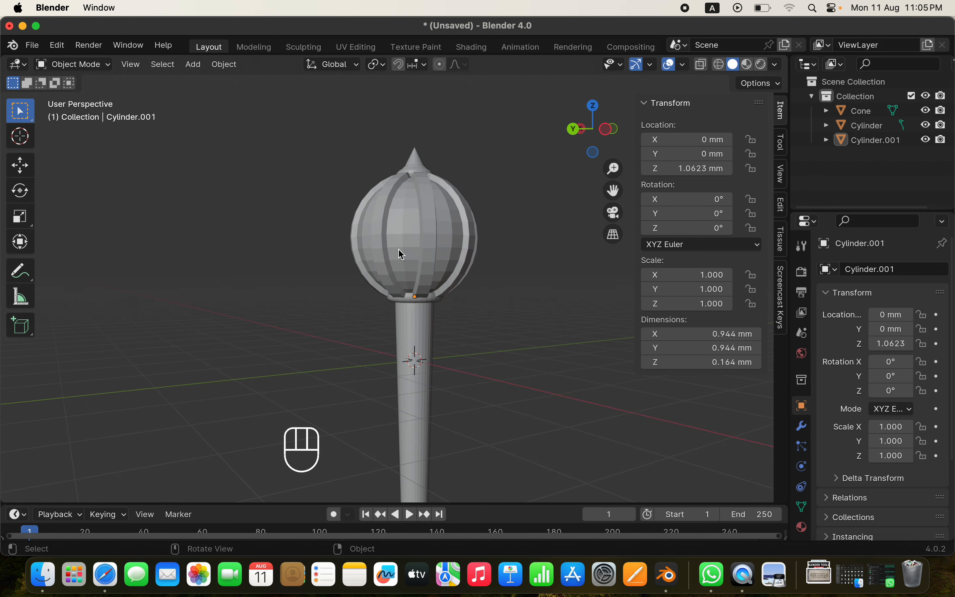
{"action": "left_click", "coordinate": [398, 250]}
{"action": "left_click", "coordinate": [406, 294], "text": "shift"}
{"action": "key", "text": "super+z"}
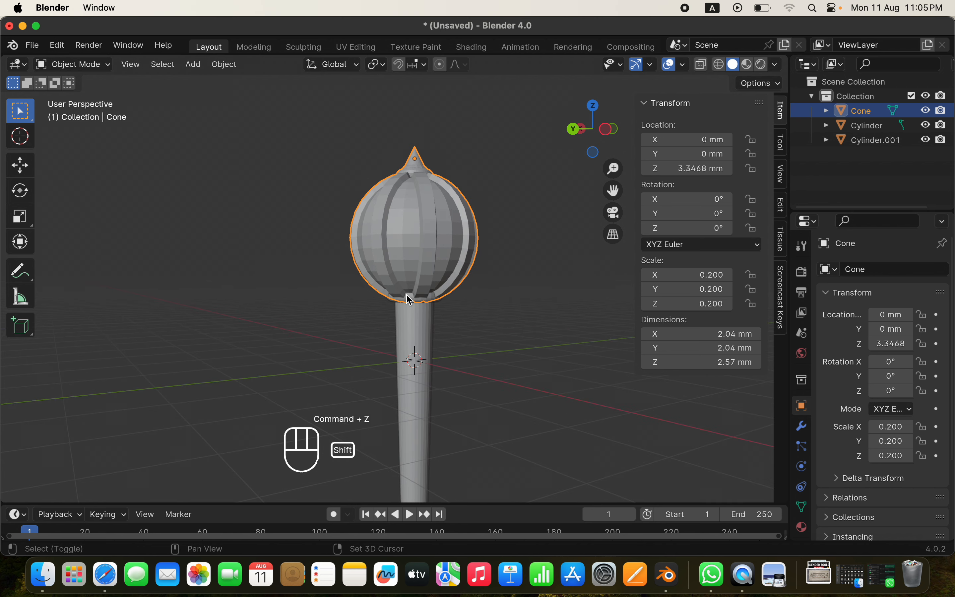
{"action": "left_click", "coordinate": [411, 304], "text": "shift"}
{"action": "left_click", "coordinate": [411, 326], "text": "shift"}
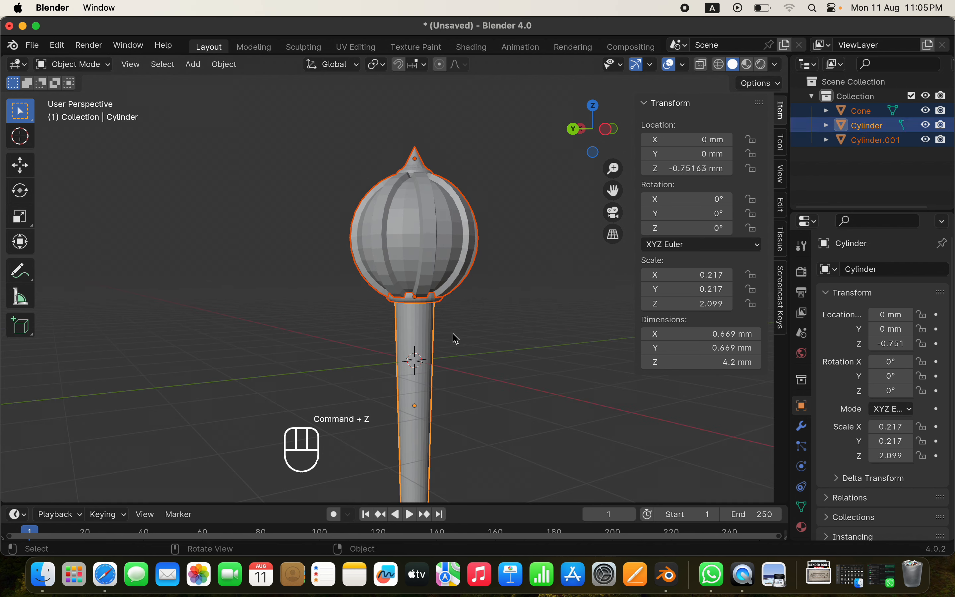
{"action": "middle_click_drag", "start_coordinate": [452, 333], "coordinate": [444, 139], "text": "shift"}
{"action": "scroll", "coordinate": [422, 240], "scroll_direction": "down", "scroll_amount": 3}
{"action": "middle_click_drag", "start_coordinate": [415, 192], "coordinate": [195, 281], "text": "shift"}
{"action": "key", "text": "super+j"}
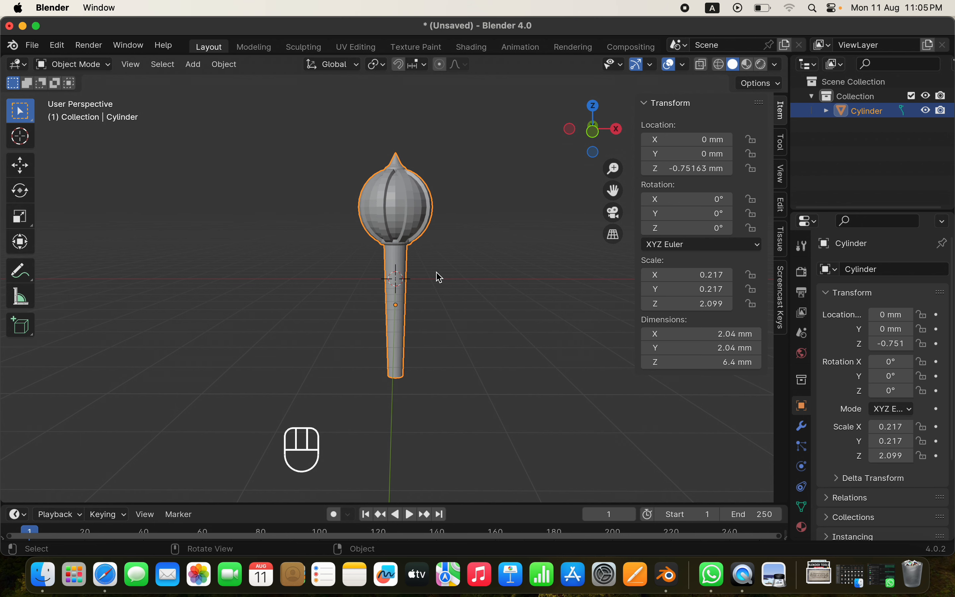
Add a Remesh modifier to the joined mace object
{"action": "mouse_move", "coordinate": [366, 242]}
{"action": "middle_mouse_down"}
{"action": "mouse_move", "coordinate": [399, 255]}
{"action": "mouse_move", "coordinate": [395, 201]}
{"action": "mouse_move", "coordinate": [368, 239]}
{"action": "middle_mouse_up"}
{"action": "scroll", "coordinate": [368, 239], "scroll_direction": "up", "scroll_amount": 5}
{"action": "middle_click_drag", "start_coordinate": [368, 203], "coordinate": [335, 318], "text": "shift"}
{"action": "scroll", "coordinate": [335, 318], "scroll_direction": "down", "scroll_amount": 3}
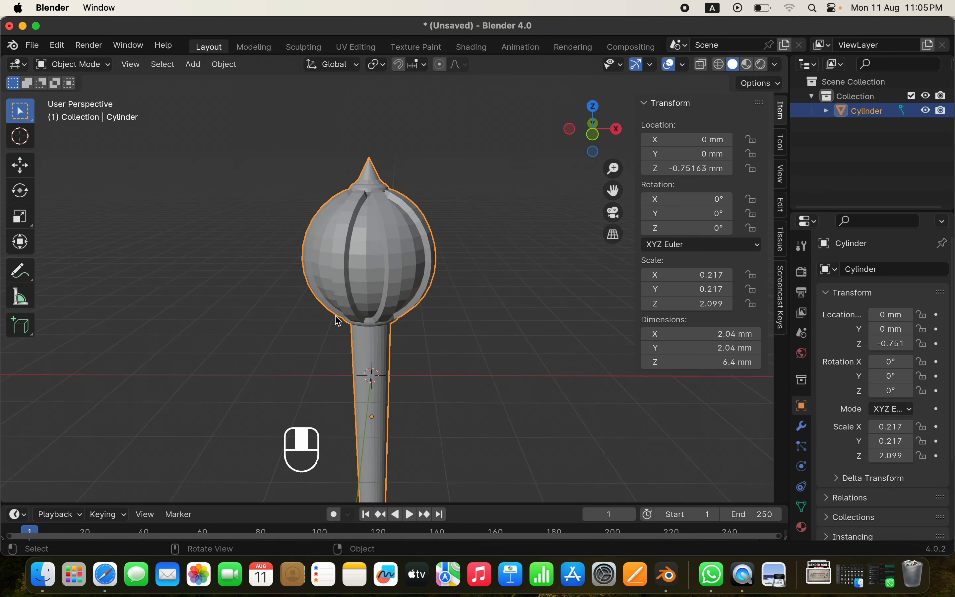
{"action": "scroll", "coordinate": [428, 269], "scroll_direction": "up", "scroll_amount": 3}
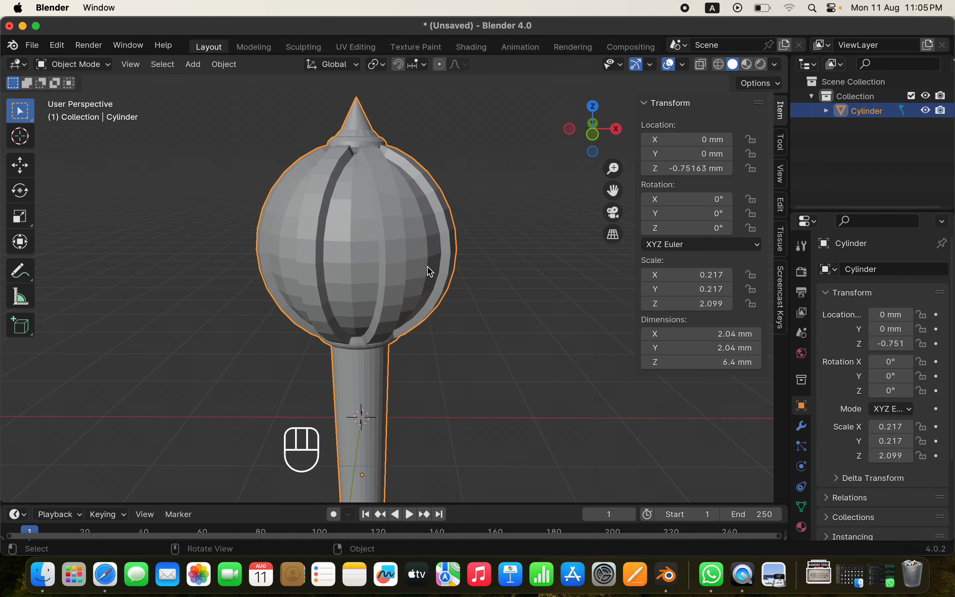
{"action": "scroll", "coordinate": [486, 336], "scroll_direction": "up", "scroll_amount": 2}
{"action": "left_click", "coordinate": [803, 427]}
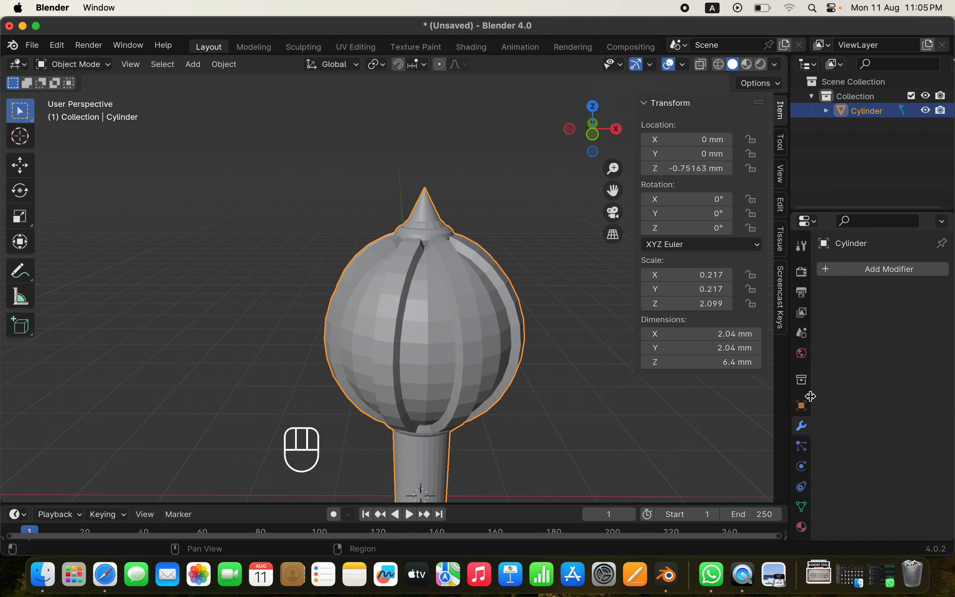
{"action": "left_click", "coordinate": [870, 274]}
{"action": "mouse_move", "coordinate": [816, 326]}
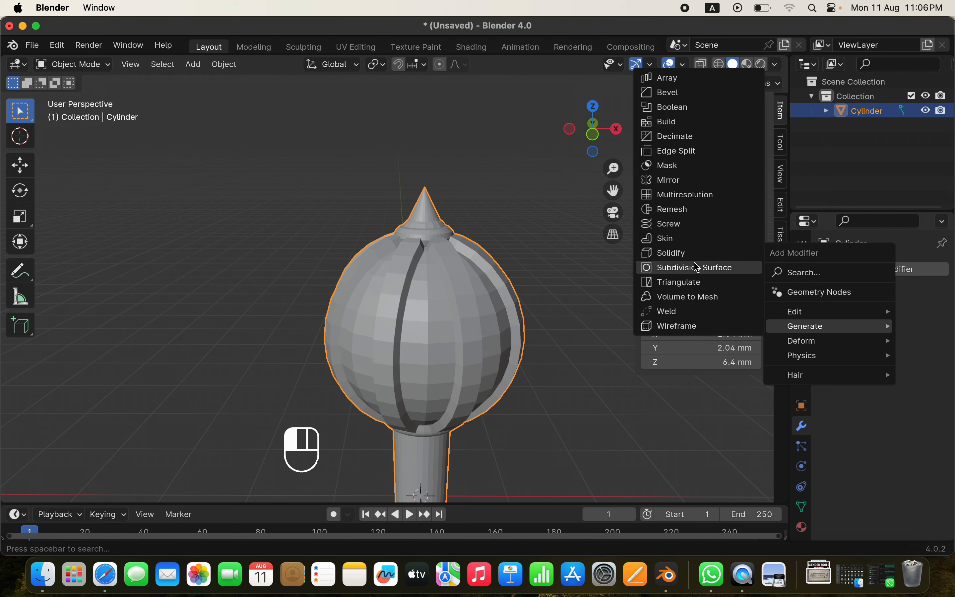
{"action": "left_click", "coordinate": [694, 209]}
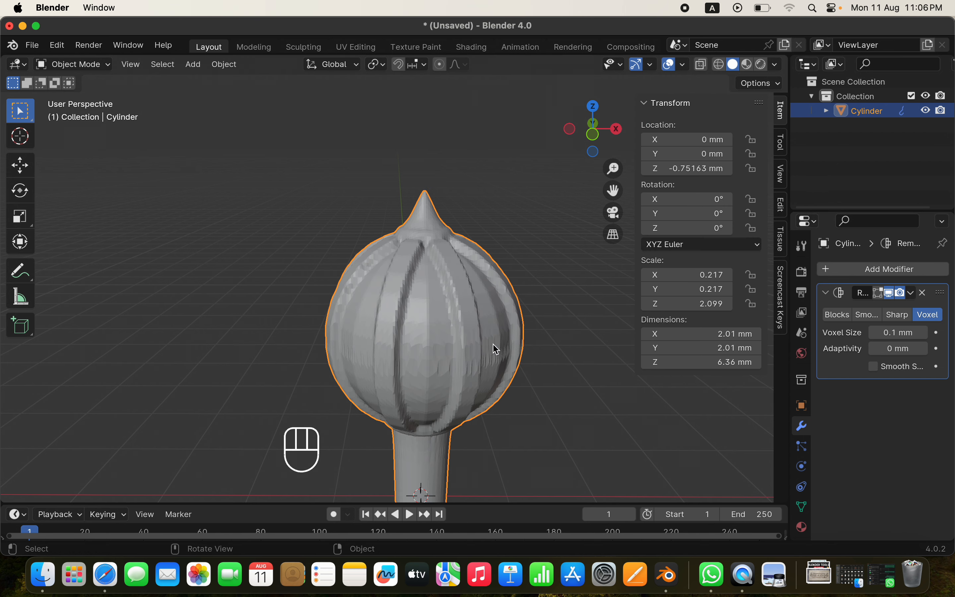
Inspect the remeshed mace and undo the addition of the Remesh modifier
{"action": "middle_click_drag", "start_coordinate": [494, 347], "coordinate": [433, 223], "text": "shift"}
{"action": "scroll", "coordinate": [434, 223], "scroll_direction": "down", "scroll_amount": 3}
{"action": "middle_click_drag", "start_coordinate": [429, 313], "coordinate": [471, 330], "text": "shift"}
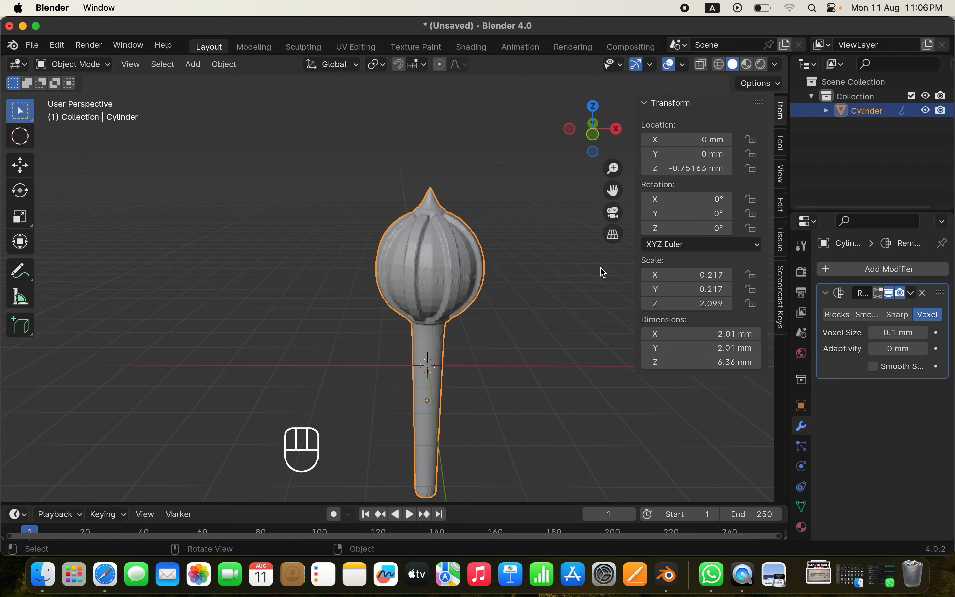
{"action": "key", "text": "super+z"}
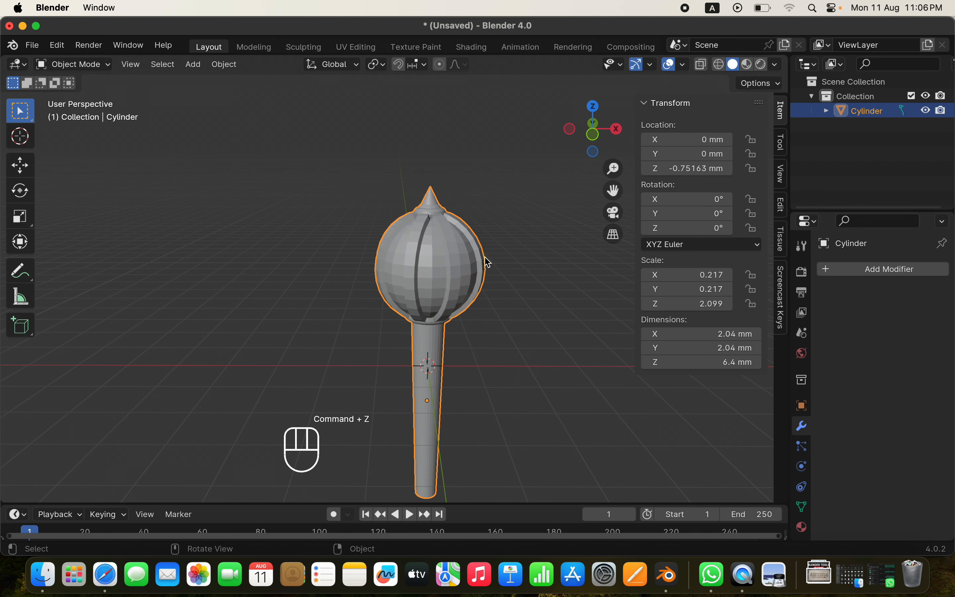
Search the available commands for a subdivide operation, using terms such as "SUB" and "DIVIDE", and close the search
{"action": "key", "text": "F3"}
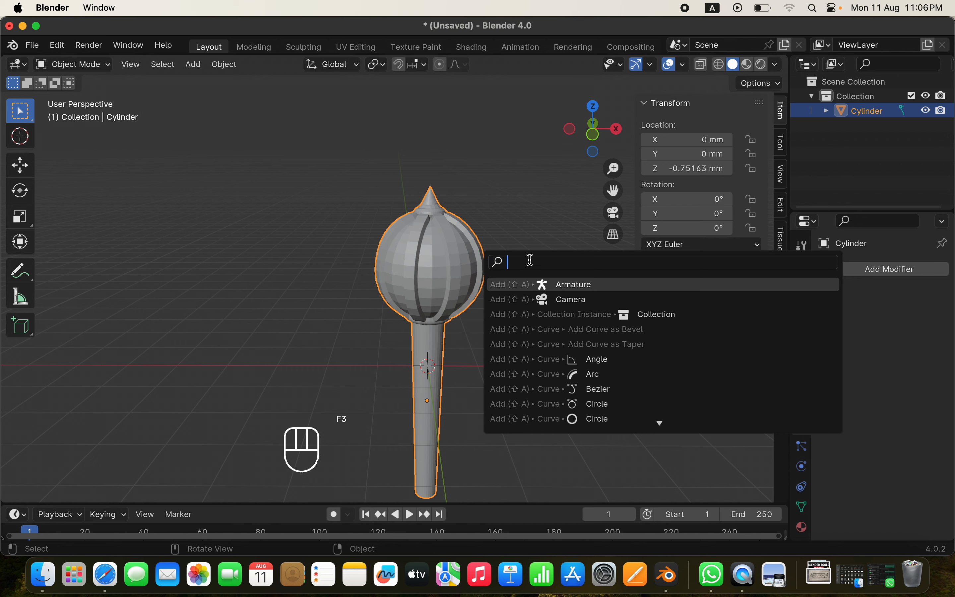
{"action": "type", "text": "SUB"}
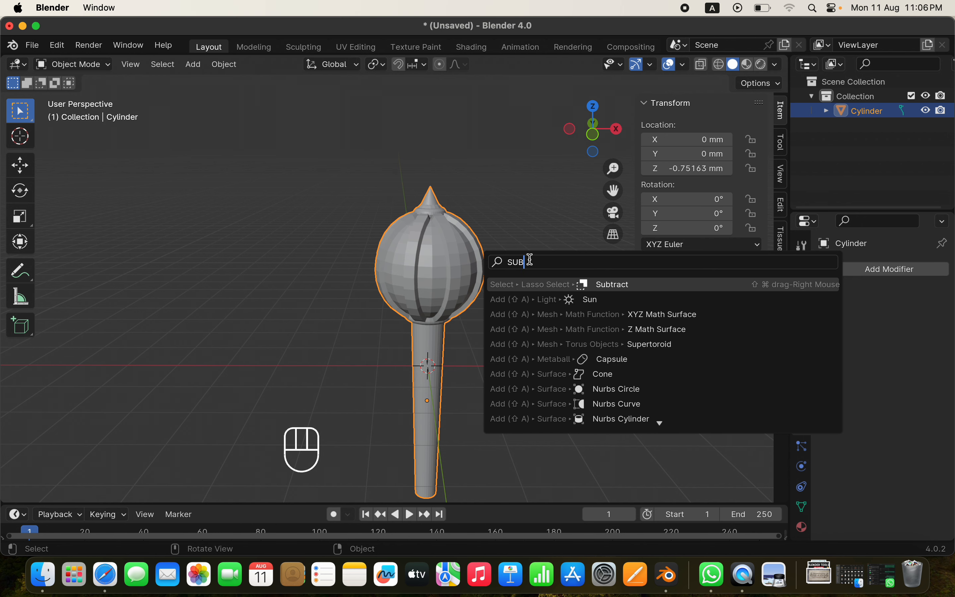
{"action": "type", "text": "D"}
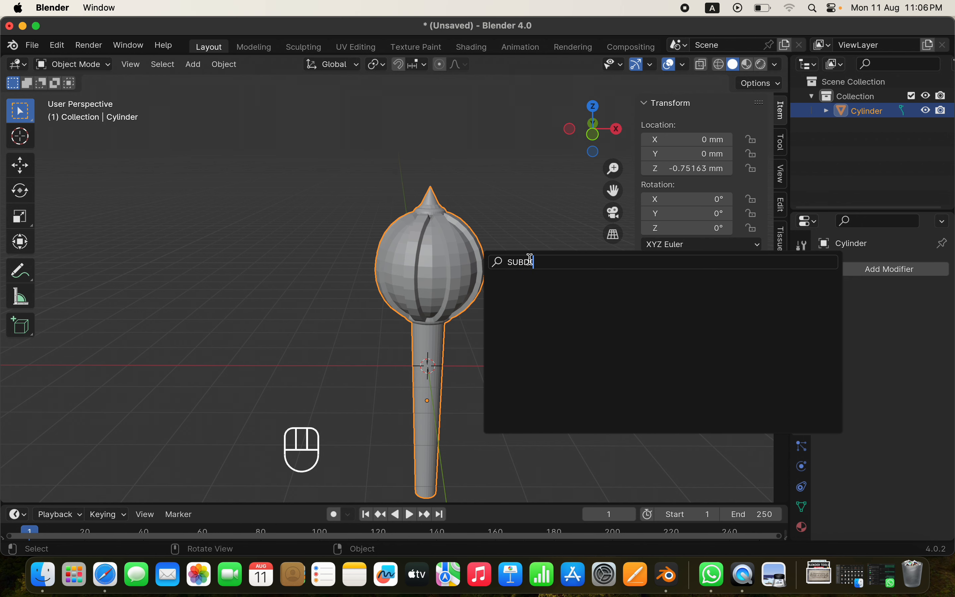
{"action": "key", "text": "BackSpace"}
{"action": "key", "text": "BackSpace"}
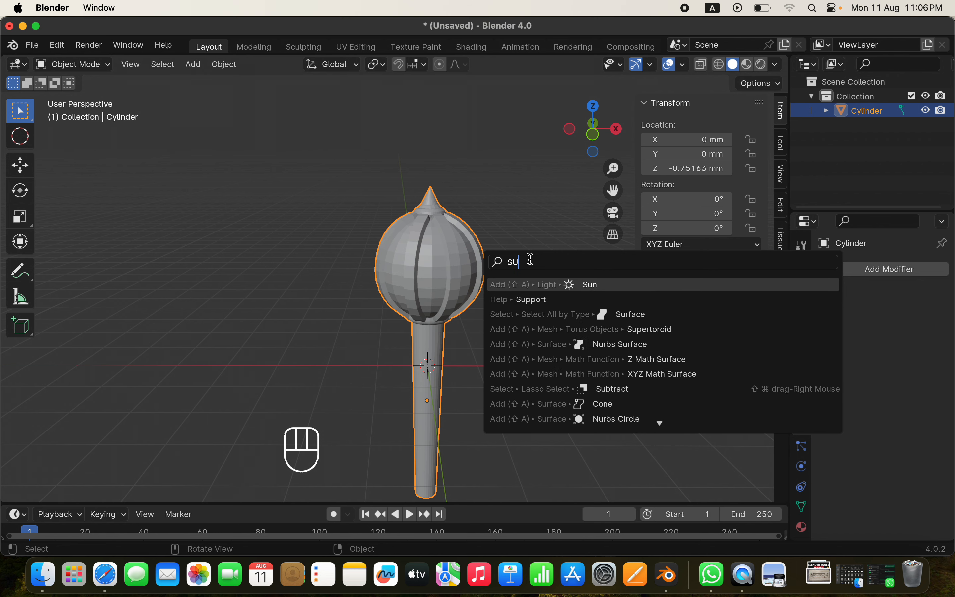
{"action": "key", "text": "BackSpace"}
{"action": "key", "text": "BackSpace"}
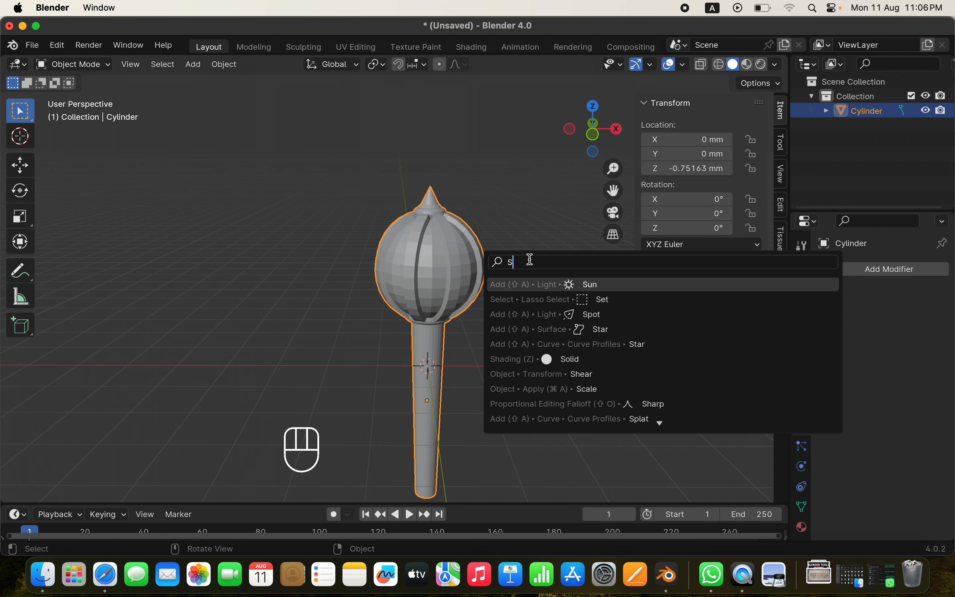
{"action": "type", "text": "DIVIDE"}
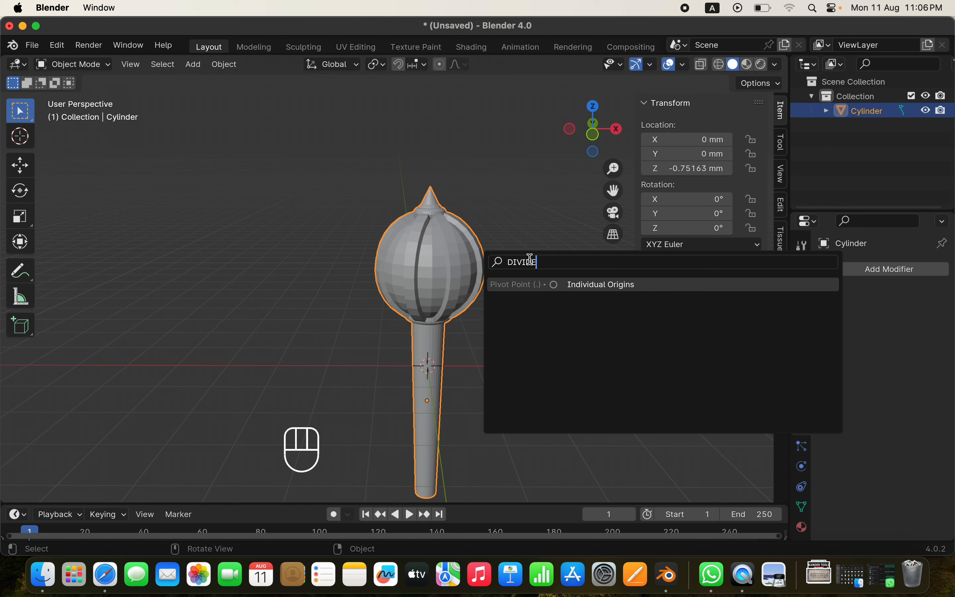
{"action": "key", "text": "Escape"}
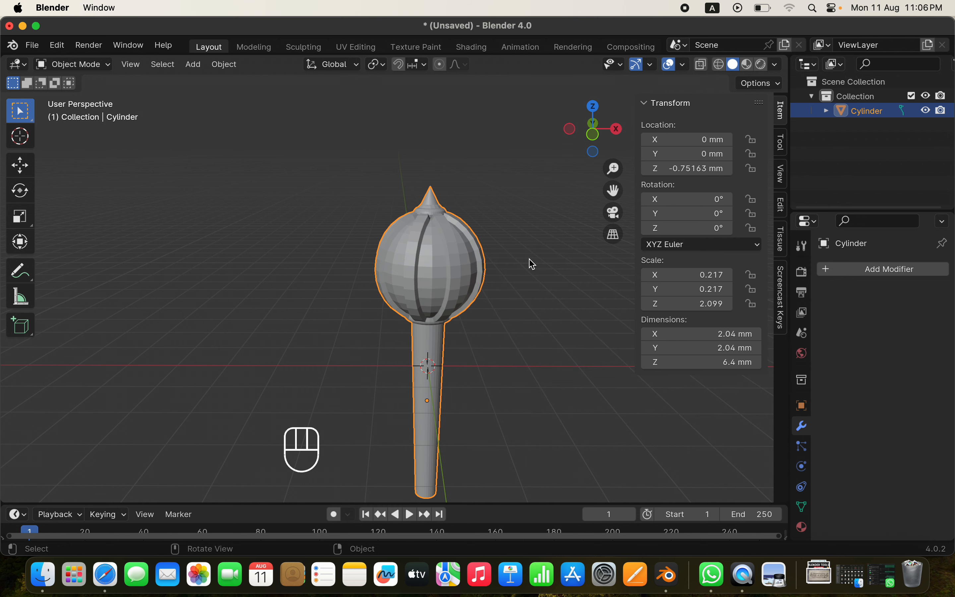
Add a Remesh modifier to the mace again and try a finer voxel size of about 0.068 mm
{"action": "left_click", "coordinate": [872, 269]}
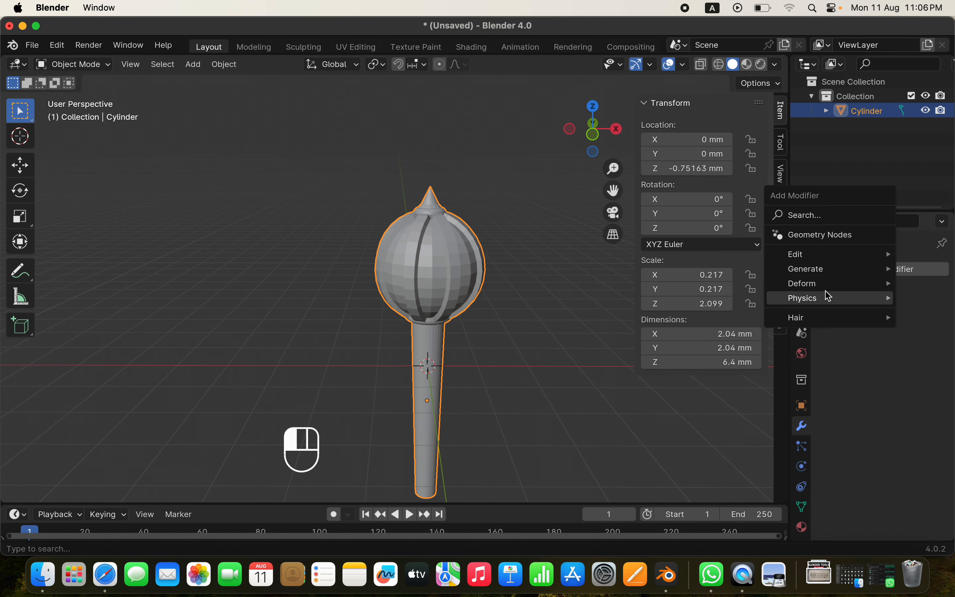
{"action": "mouse_move", "coordinate": [827, 271]}
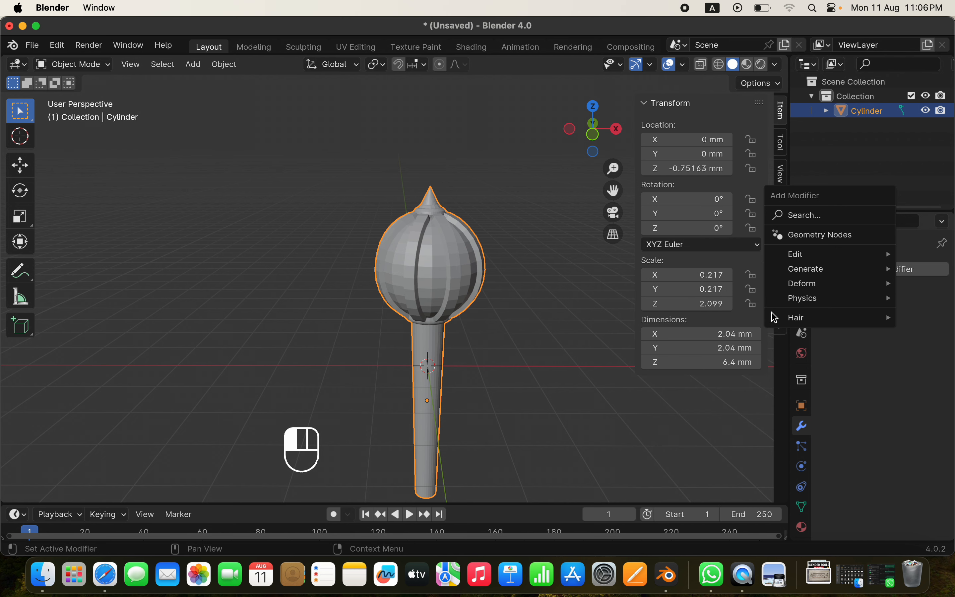
{"action": "mouse_move", "coordinate": [809, 254]}
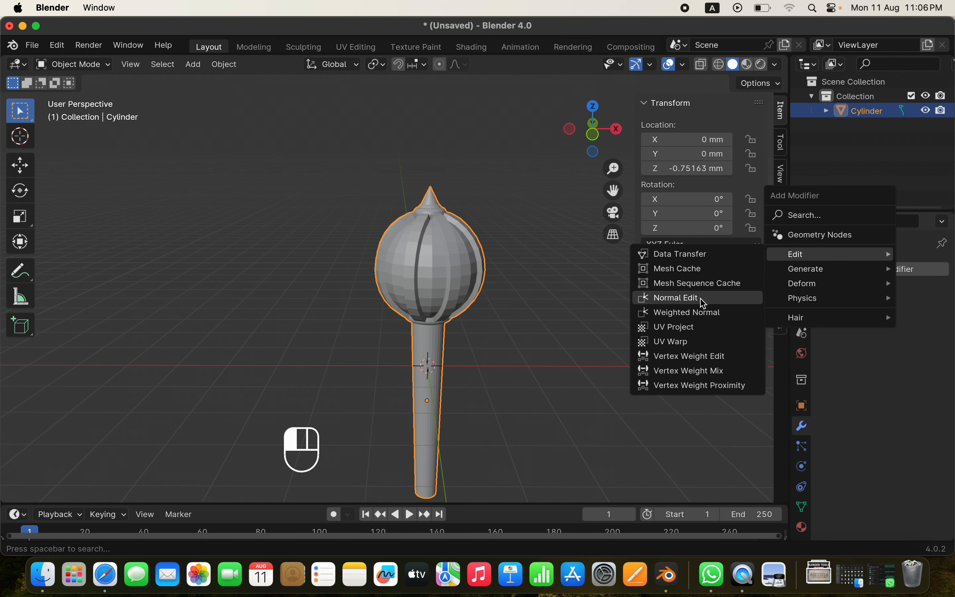
{"action": "mouse_move", "coordinate": [860, 284]}
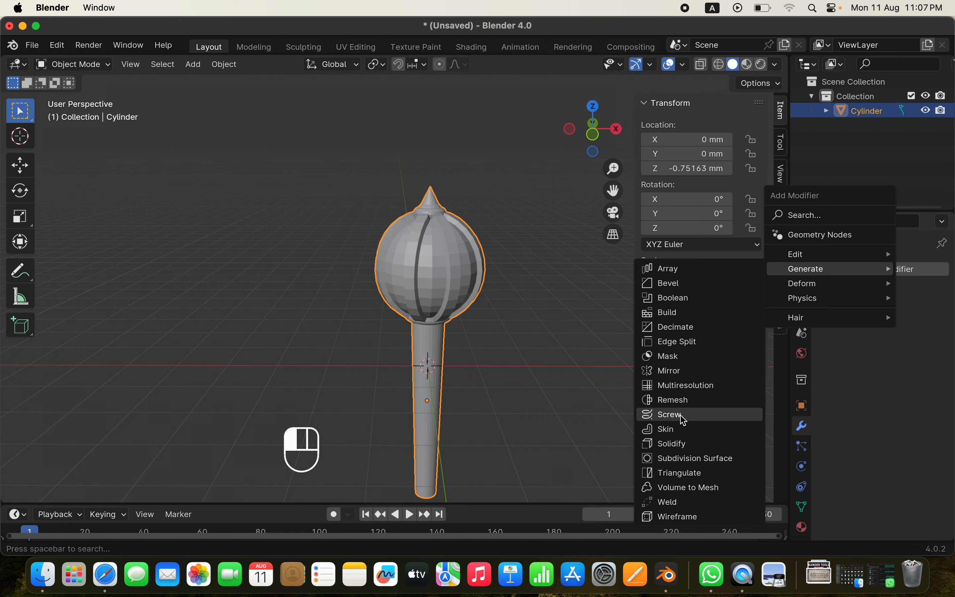
{"action": "left_click", "coordinate": [681, 402]}
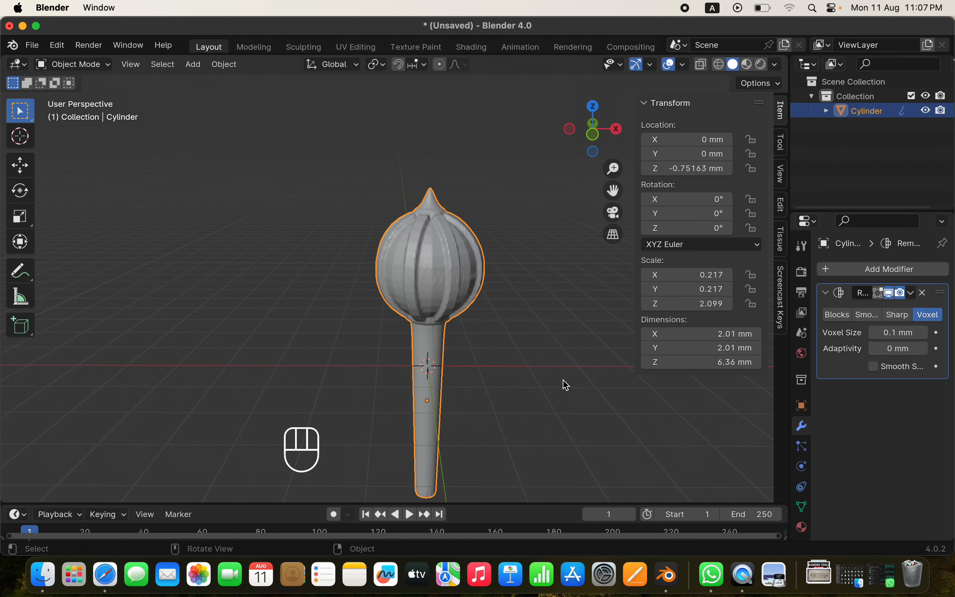
{"action": "left_click_drag", "start_coordinate": [900, 333], "coordinate": [888, 332]}
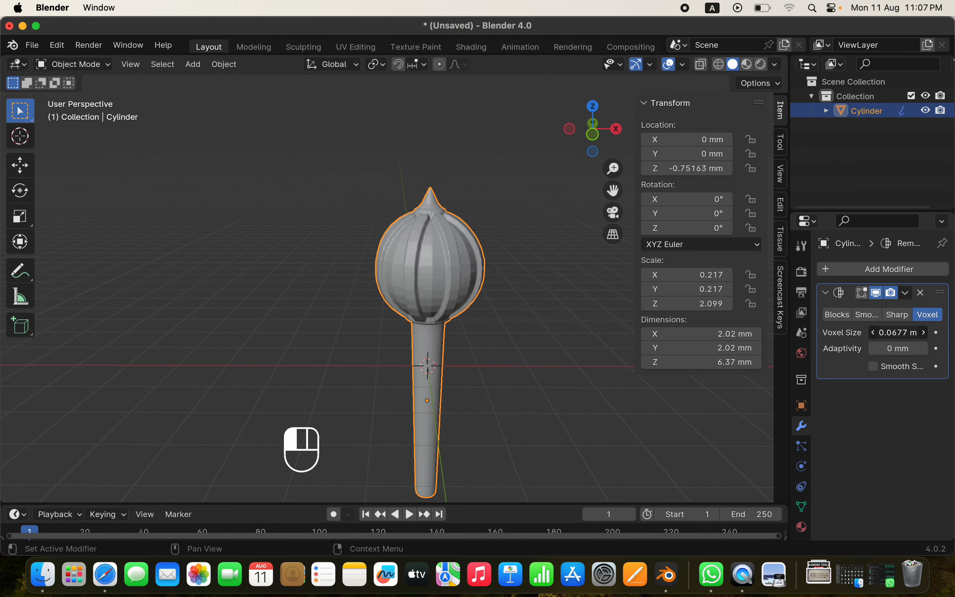
{"action": "key", "text": "Escape"}
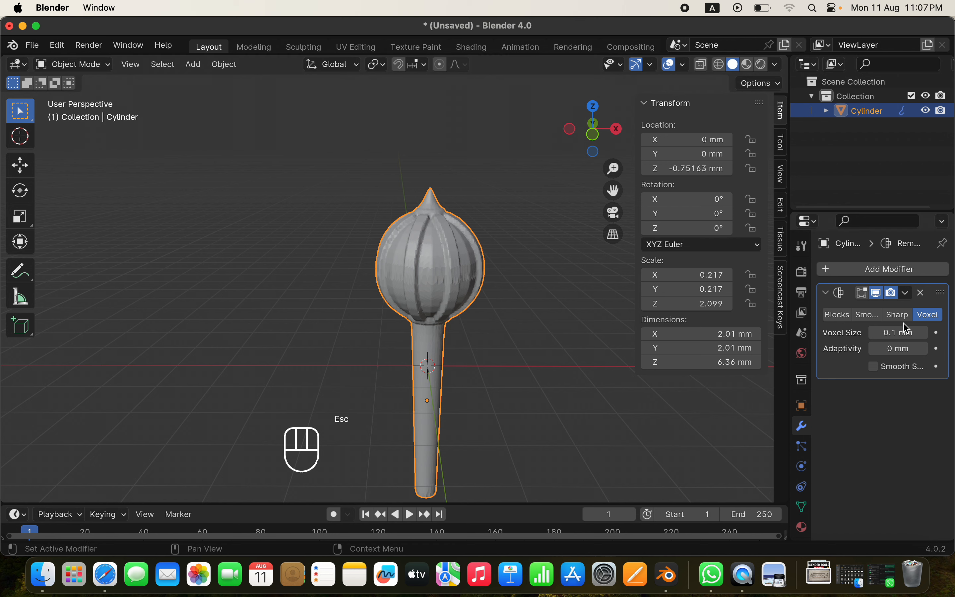
Switch the mace's Remesh modifier to Smooth mode and set its octree depth to 10
{"action": "left_click", "coordinate": [867, 315]}
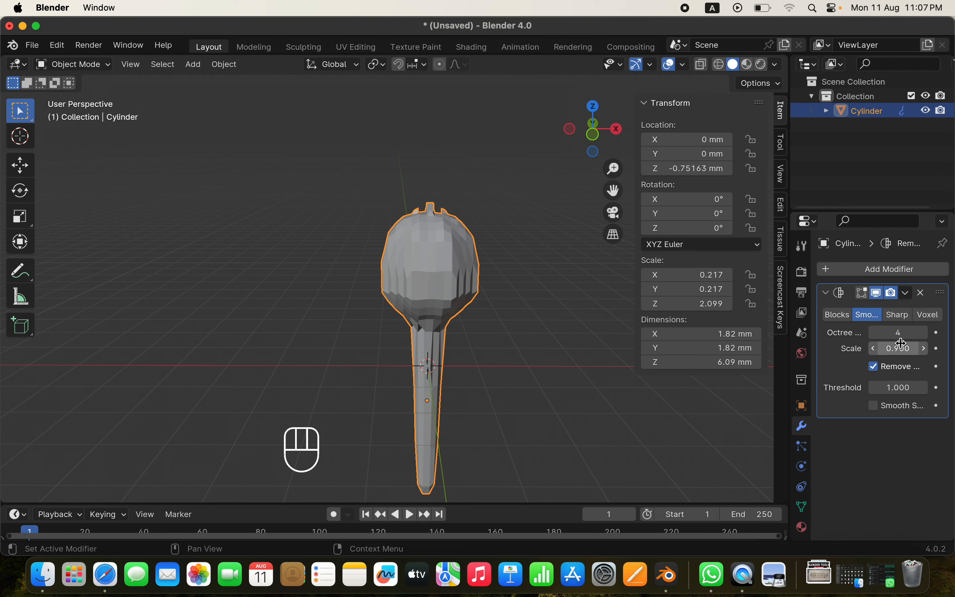
{"action": "left_click_drag", "start_coordinate": [901, 348], "coordinate": [952, 332]}
{"action": "key", "text": "Escape"}
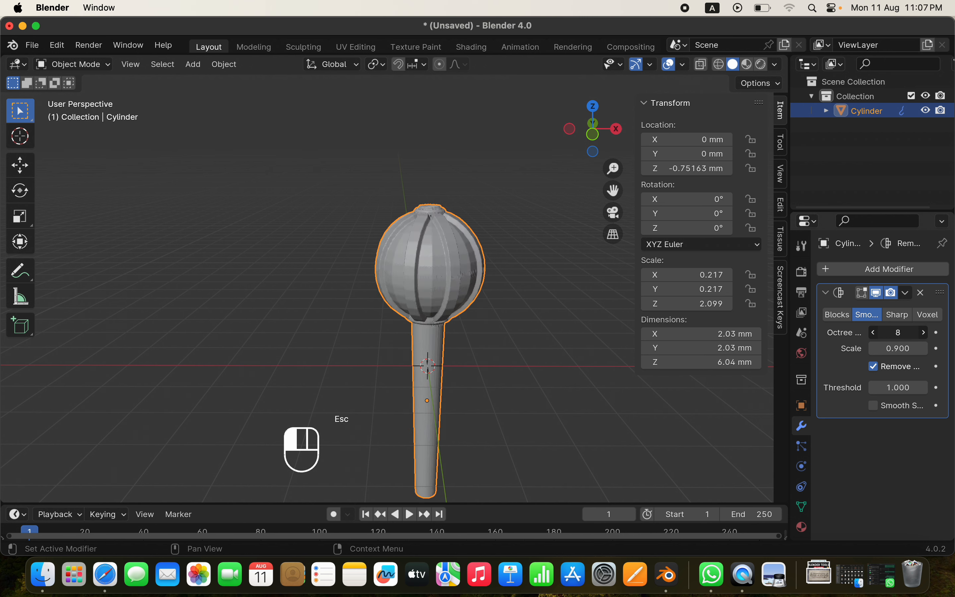
{"action": "left_click_drag", "start_coordinate": [898, 333], "coordinate": [912, 332]}
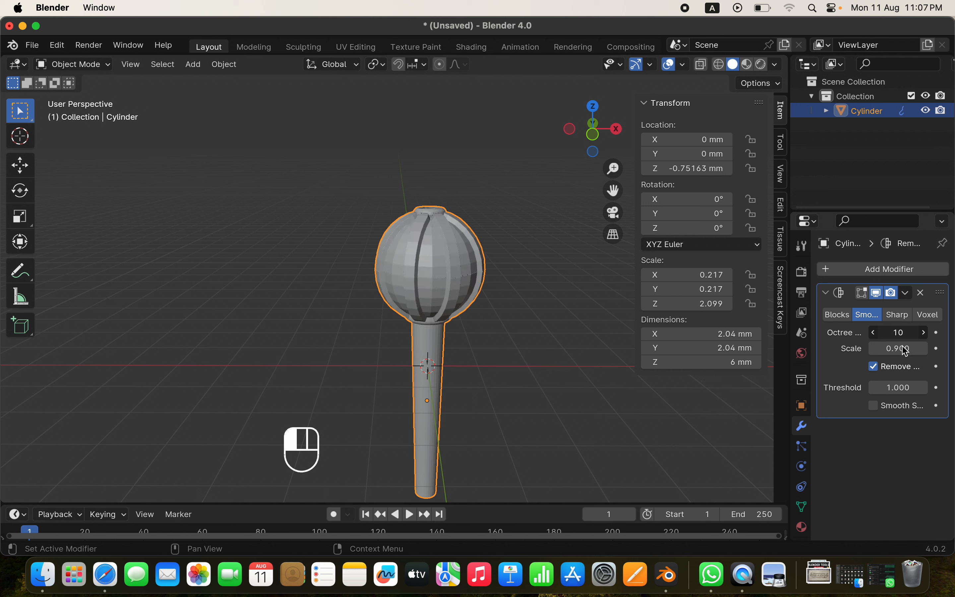